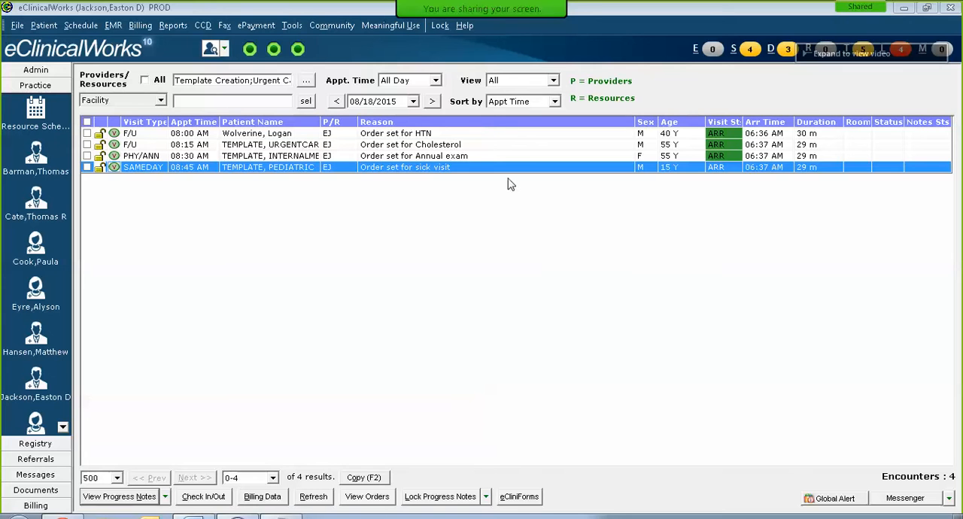
# Step: Open the 08:00 AM follow-up visit for the HTN order set and bring up the assessments of its progress note
pyautogui.doubleClick(413, 135)
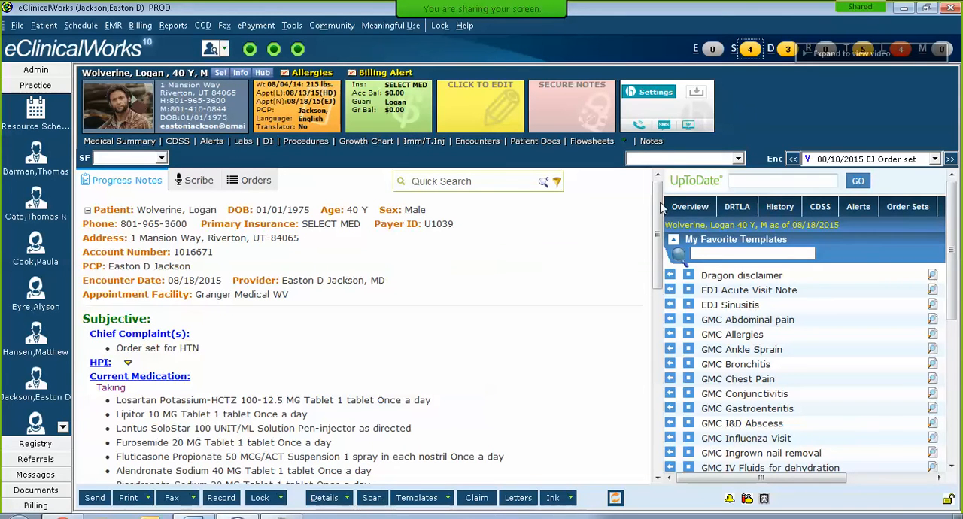
pyautogui.moveTo(658, 206); pyautogui.dragTo(659, 376)
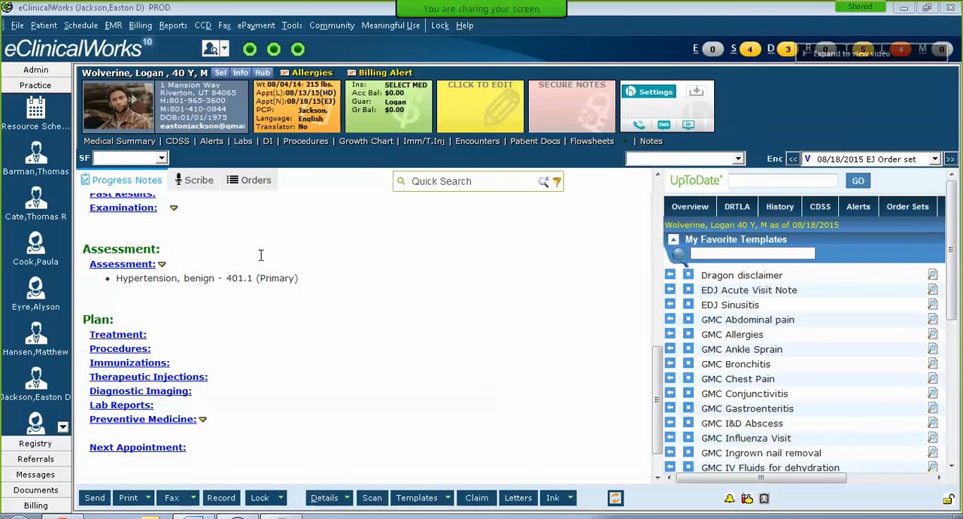
pyautogui.click(114, 267)
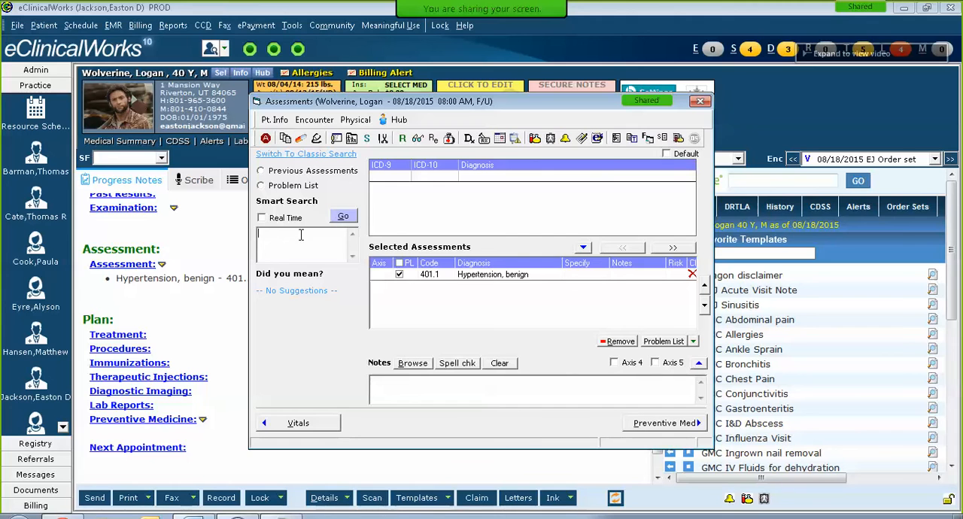
# Step: Add Human monkeypox from the patient's problem list to the selected assessments
pyautogui.click(276, 190)
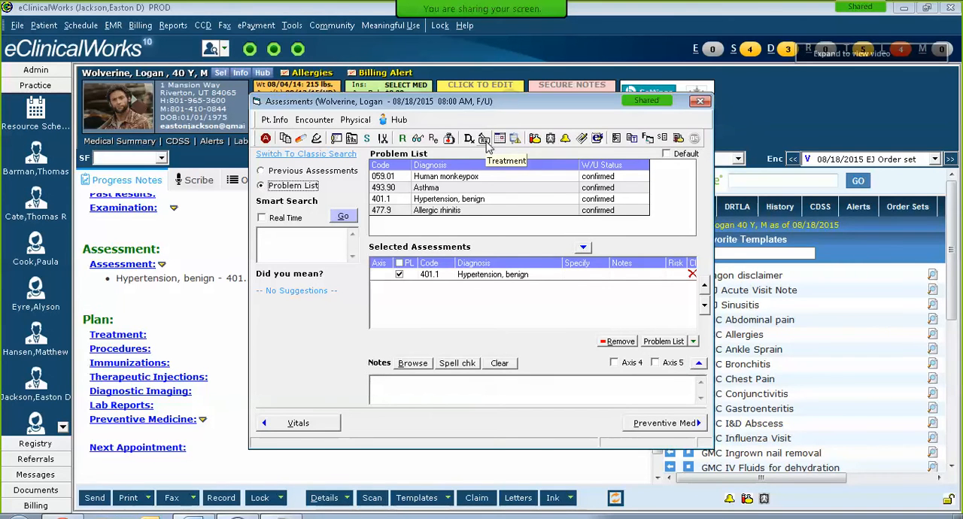
pyautogui.click(307, 241)
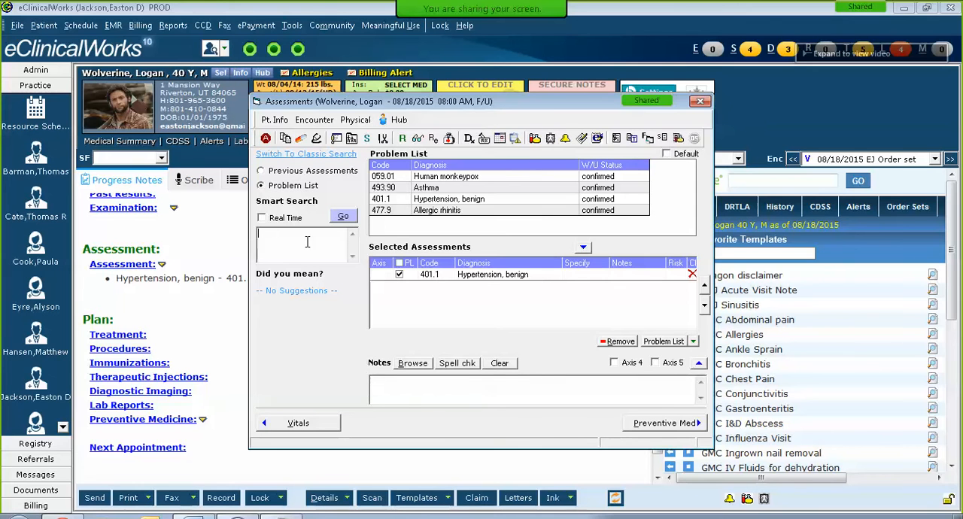
pyautogui.doubleClick(457, 177)
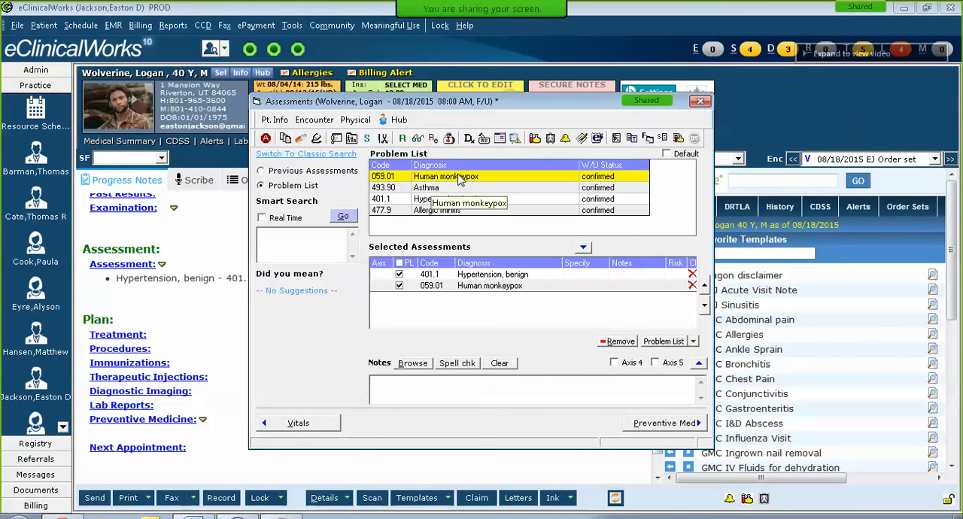
# Step: Go to the visit's treatment and open its order sets, moving the window up so more fits on screen
pyautogui.click(486, 141)
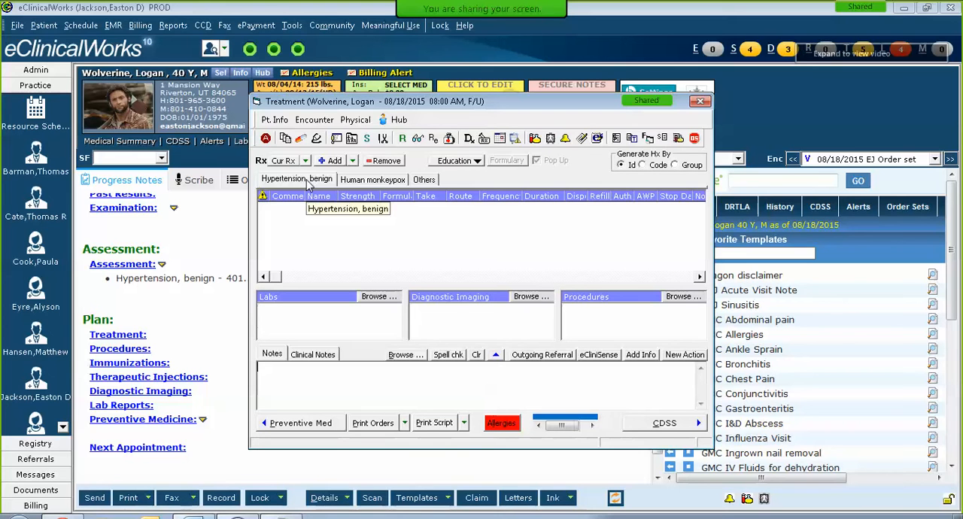
pyautogui.click(695, 141)
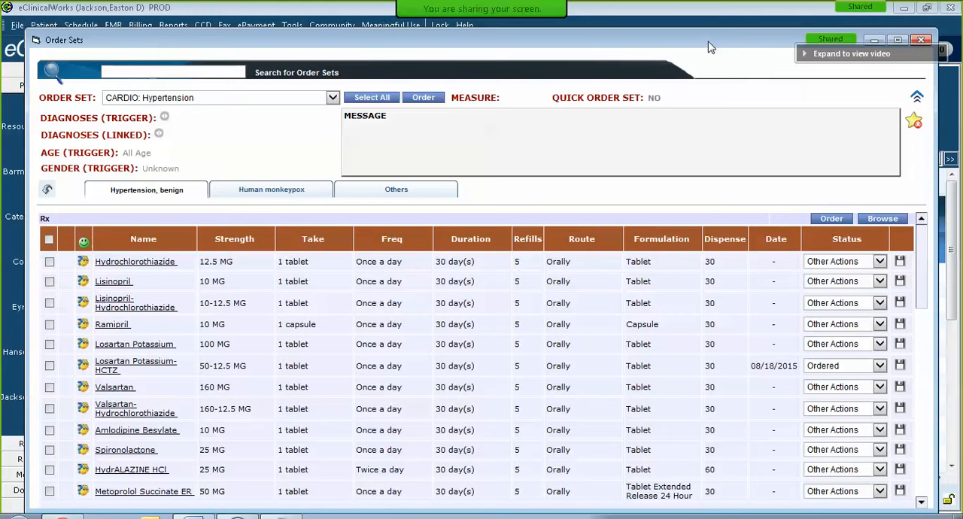
pyautogui.moveTo(708, 42); pyautogui.dragTo(709, 23)
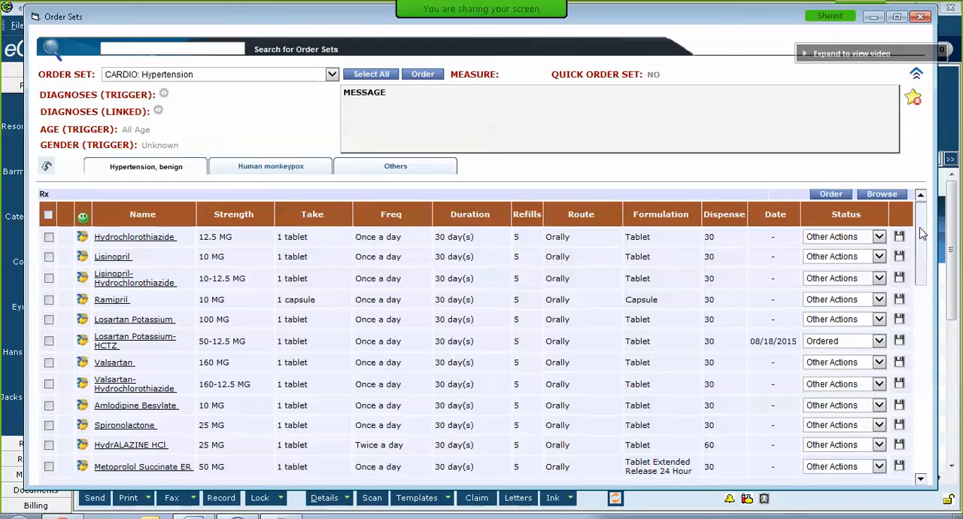
# Step: Examine the history and past lab results of the BMP, Basic Metabolic Panel (GMC), and close them without changes
pyautogui.moveTo(922, 233); pyautogui.dragTo(922, 313)
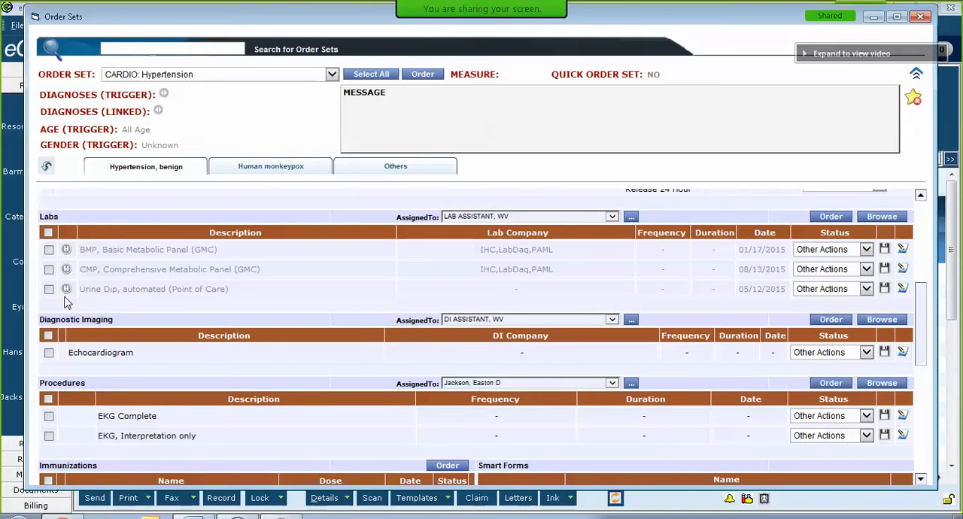
pyautogui.click(66, 251)
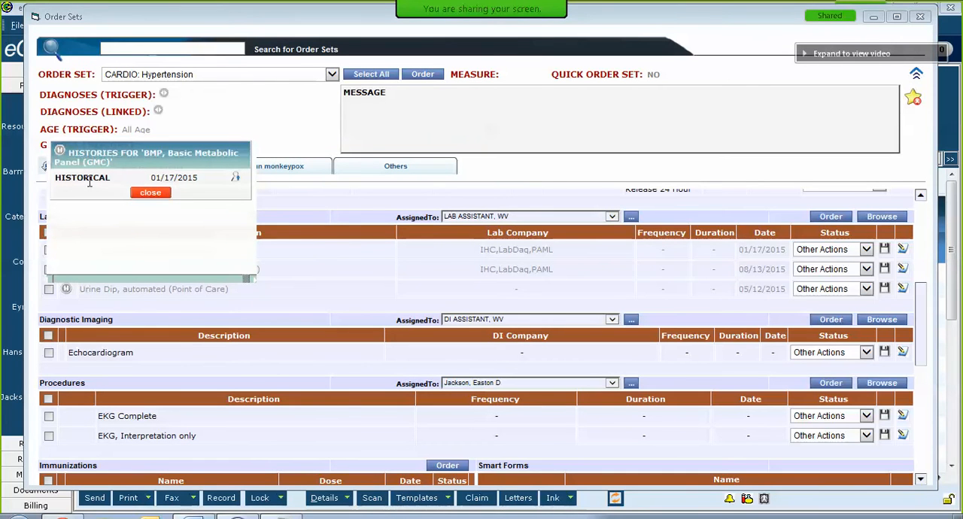
pyautogui.click(237, 180)
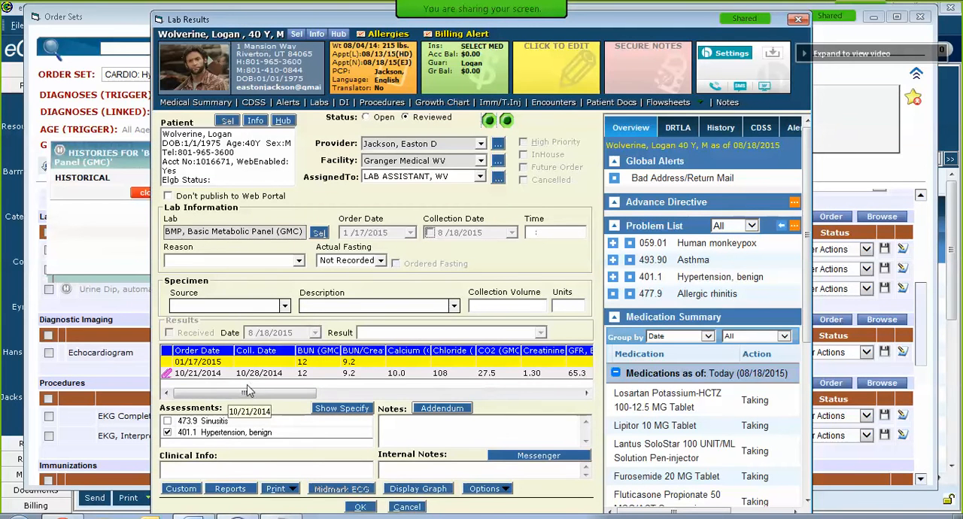
pyautogui.moveTo(252, 392); pyautogui.dragTo(228, 396)
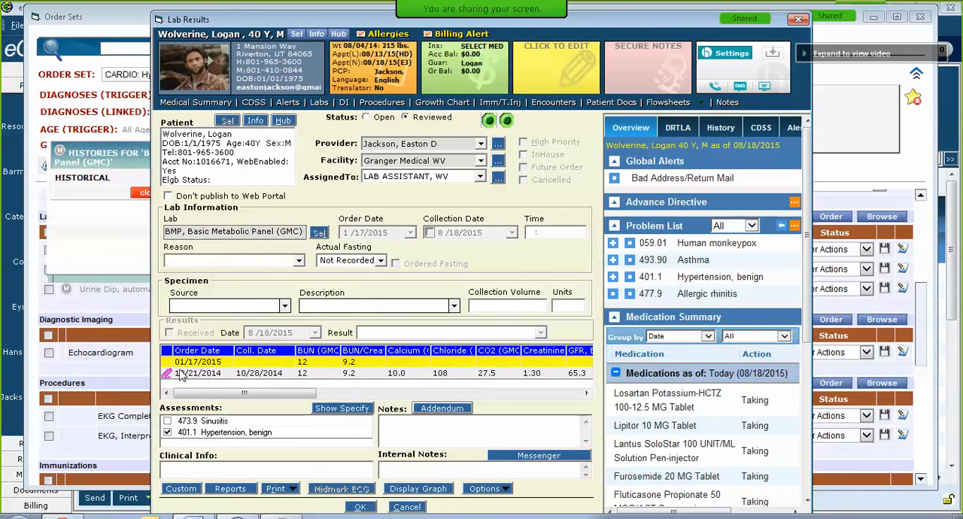
pyautogui.click(411, 507)
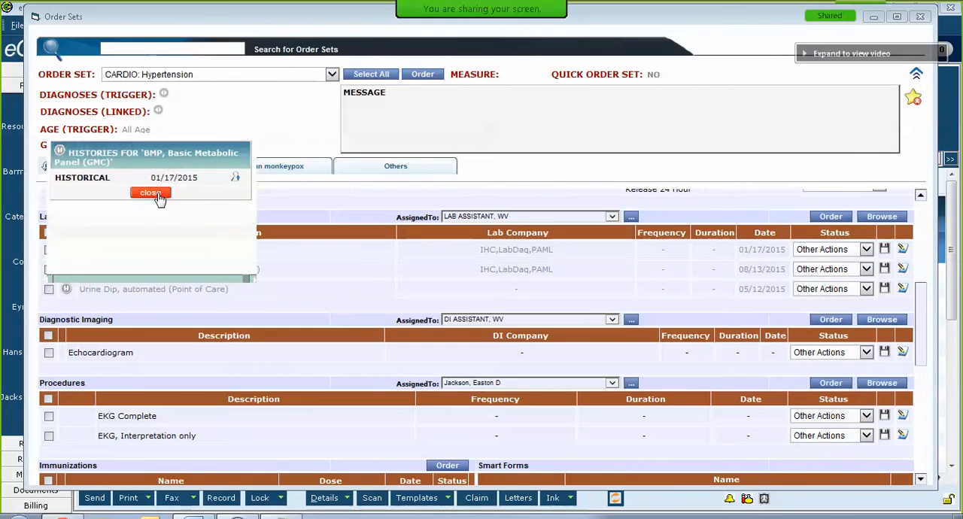
pyautogui.click(151, 193)
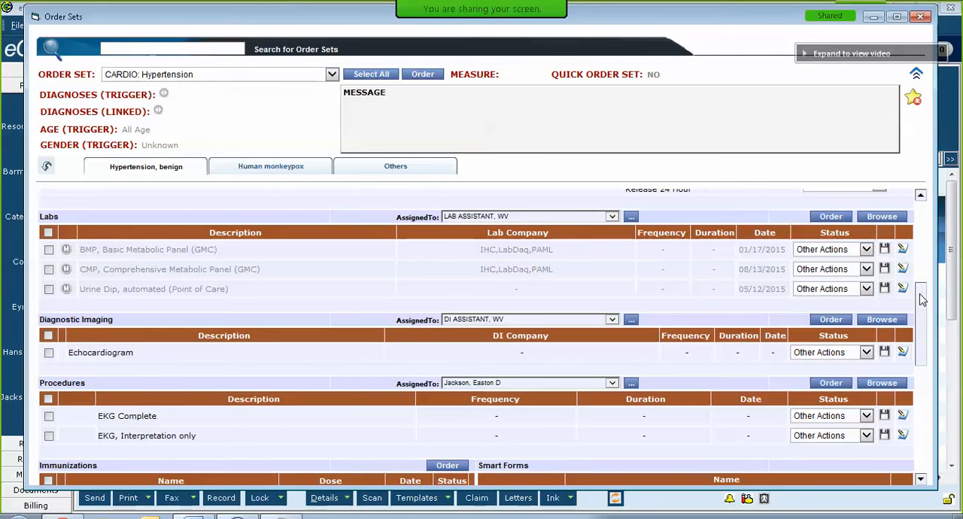
# Step: Select Lisinopril 10 MG, Spironolactone 25 MG and the BMP lab in the CARDIO: Hypertension order set
pyautogui.scroll(-3, 923, 297)
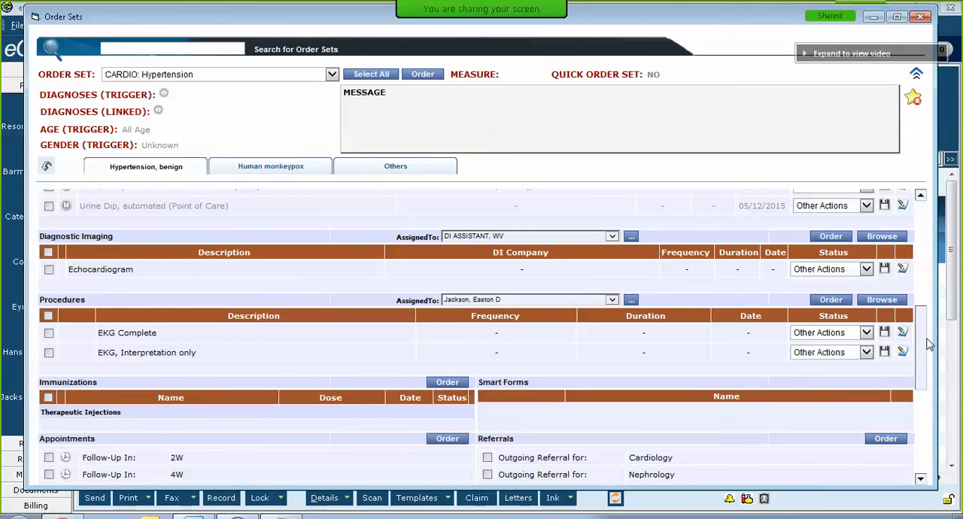
pyautogui.moveTo(922, 346); pyautogui.dragTo(924, 388)
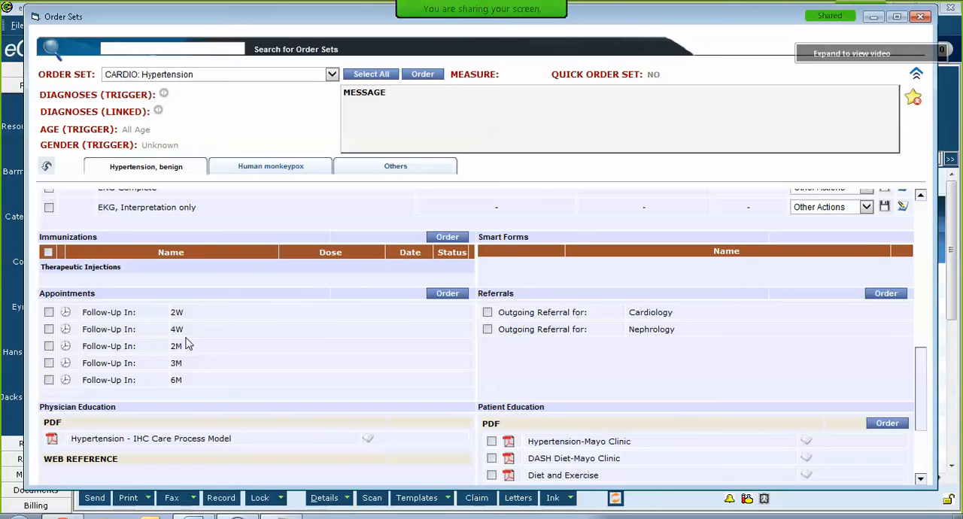
pyautogui.scroll(-4, 339, 349)
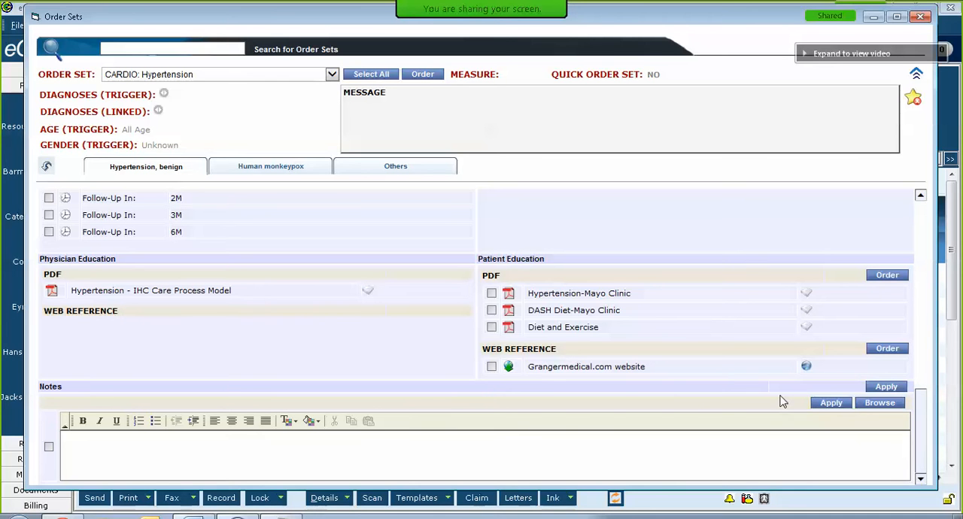
pyautogui.moveTo(922, 453); pyautogui.dragTo(919, 235)
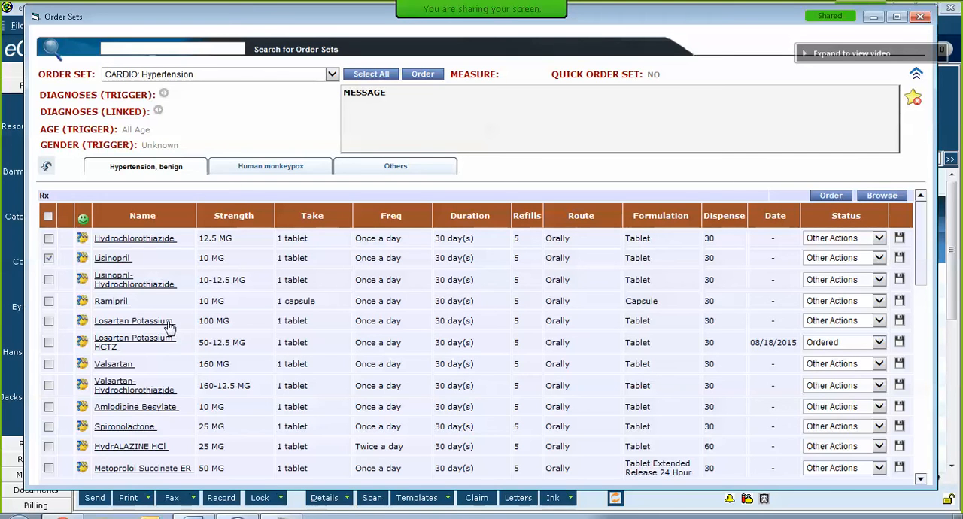
pyautogui.click(49, 427)
pyautogui.scroll(-3, 259, 342)
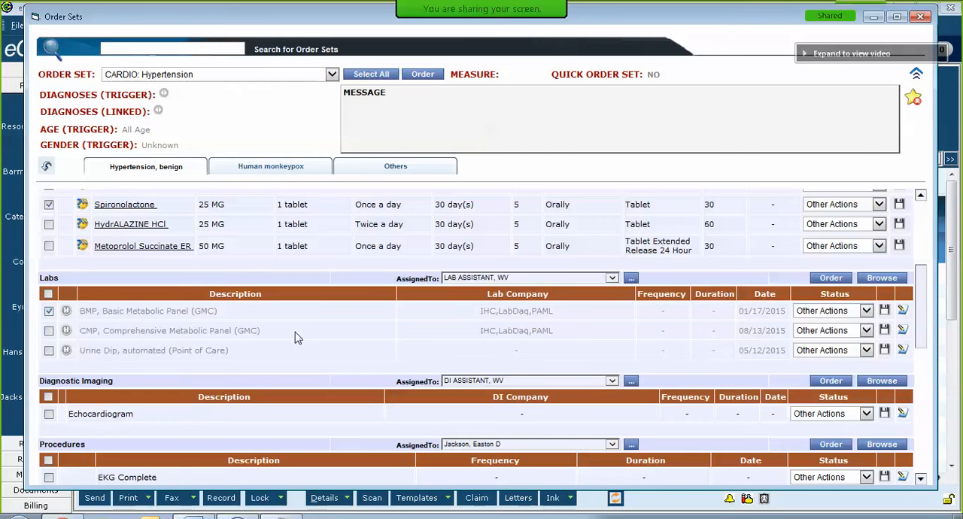
# Step: Select the Echocardiogram imaging and the EKG Complete procedure in the order set
pyautogui.scroll(-3, 301, 335)
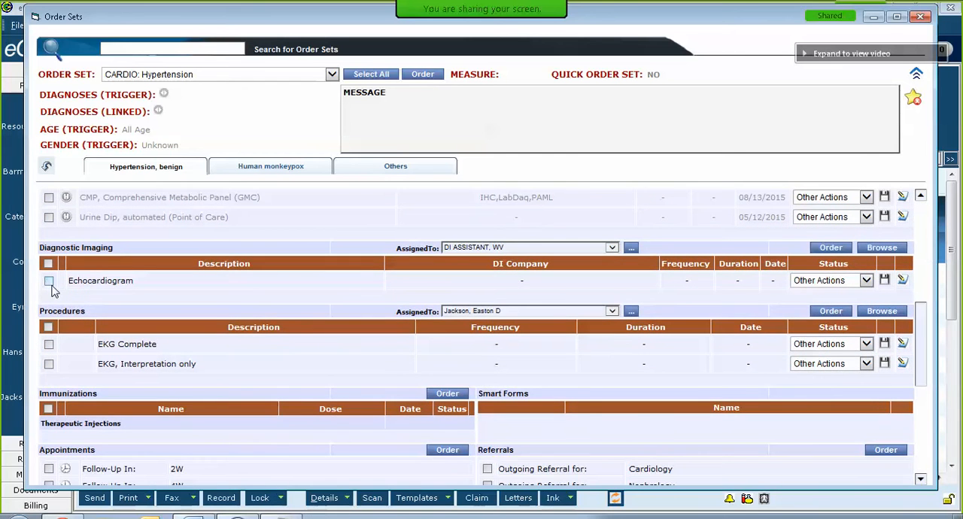
pyautogui.click(49, 346)
pyautogui.scroll(-3, 49, 348)
pyautogui.scroll(2, 68, 338)
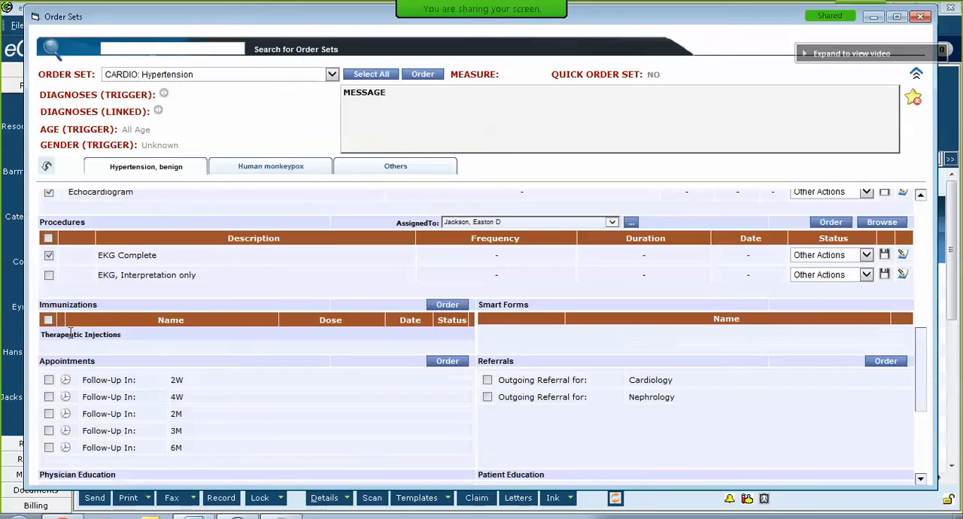
pyautogui.scroll(6, 70, 332)
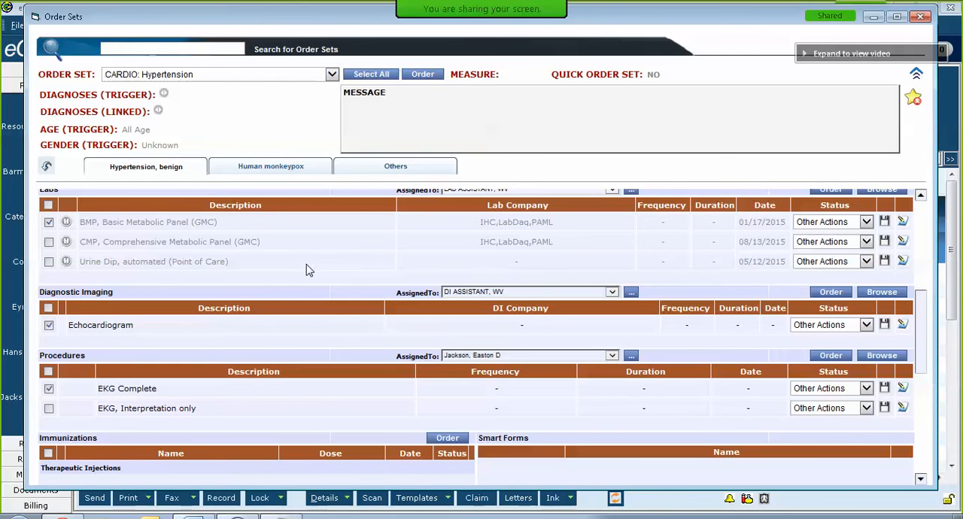
# Step: Select the 4W follow-up appointment and the outgoing Cardiology referral
pyautogui.scroll(-3, 302, 269)
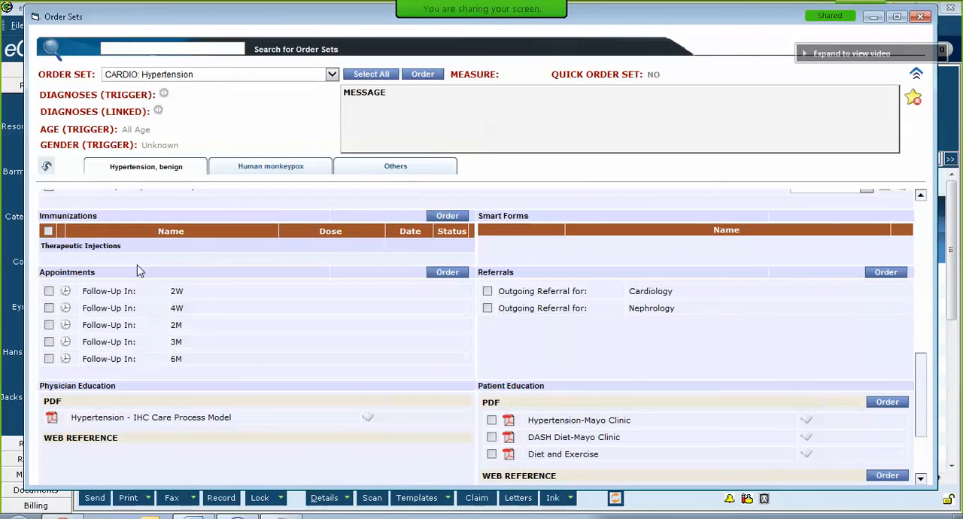
pyautogui.click(48, 308)
pyautogui.click(487, 292)
# Step: Select the DASH Diet-Mayo Clinic handout, preview its PDF, and also select the Grangermedical.com website reference
pyautogui.scroll(-1, 275, 400)
pyautogui.scroll(-1, 486, 336)
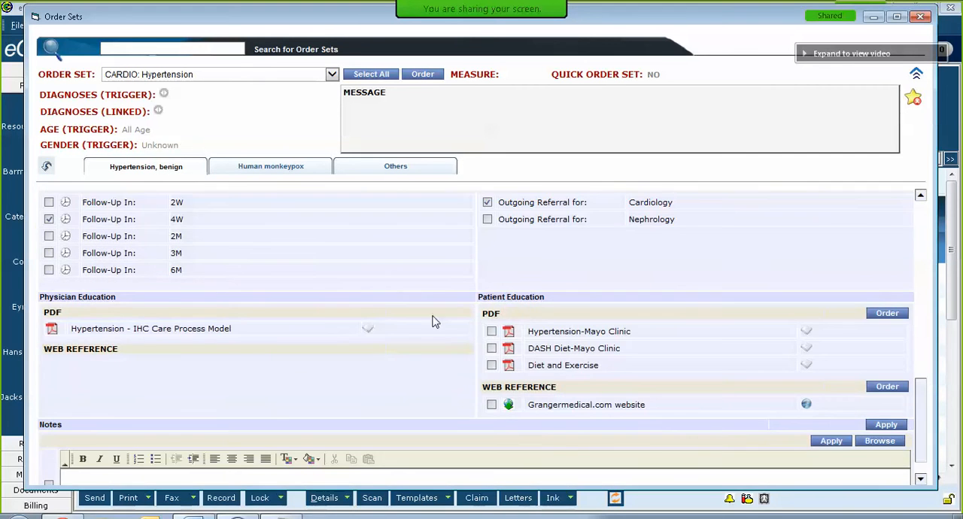
pyautogui.click(492, 349)
pyautogui.click(510, 352)
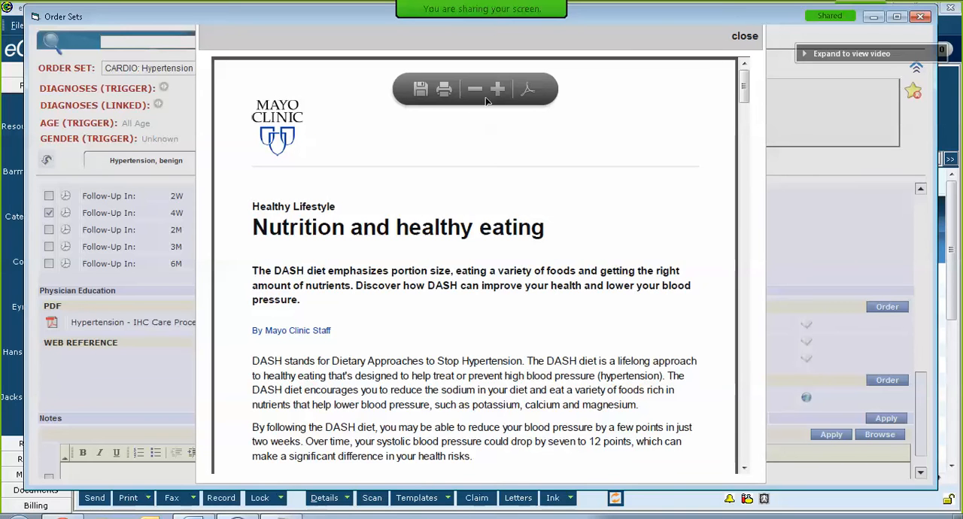
pyautogui.click(744, 38)
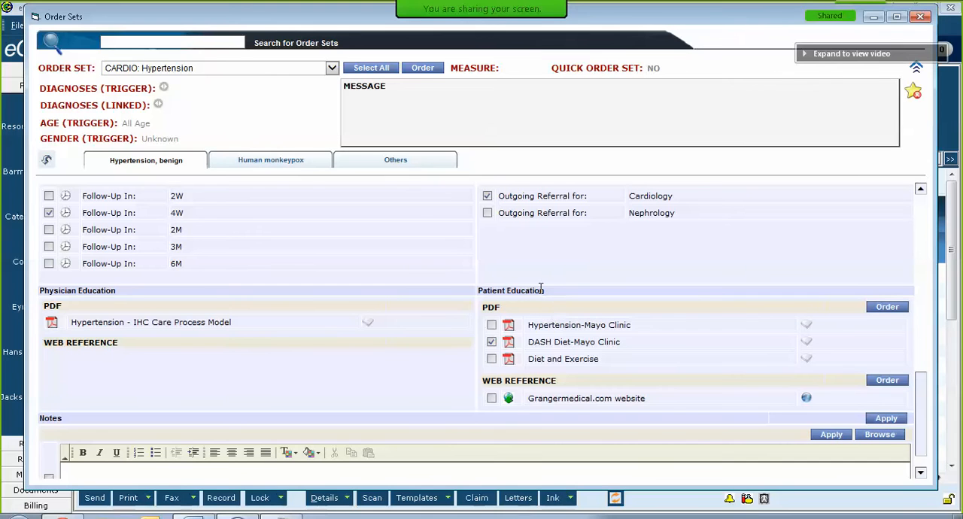
pyautogui.click(492, 340)
# Step: Order all the selected items of the hypertension order set and return to the progress note
pyautogui.moveTo(924, 408); pyautogui.dragTo(929, 389)
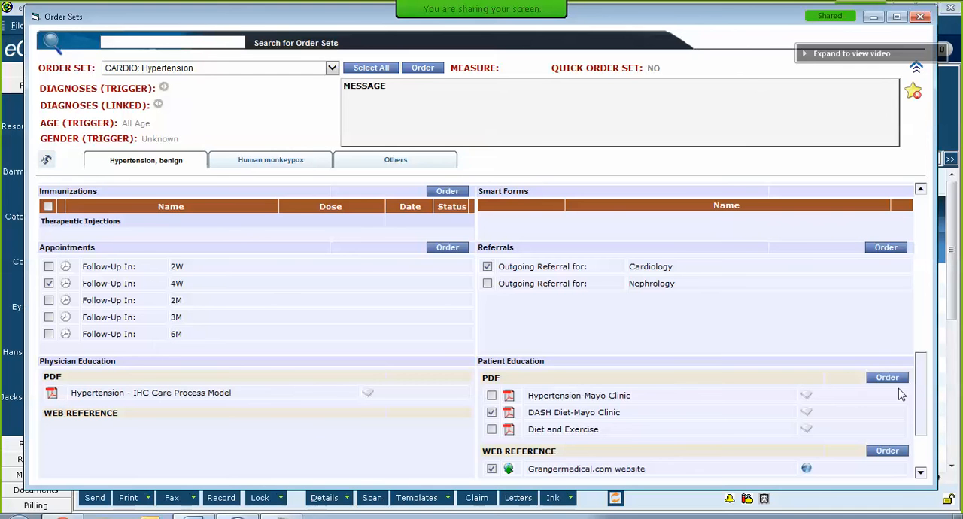
pyautogui.scroll(1, 923, 405)
pyautogui.scroll(-1, 920, 406)
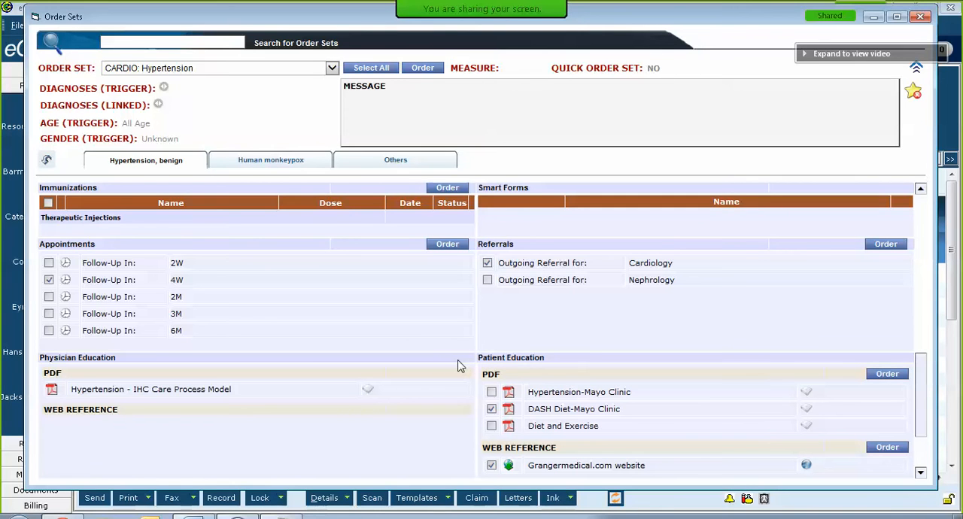
pyautogui.click(423, 69)
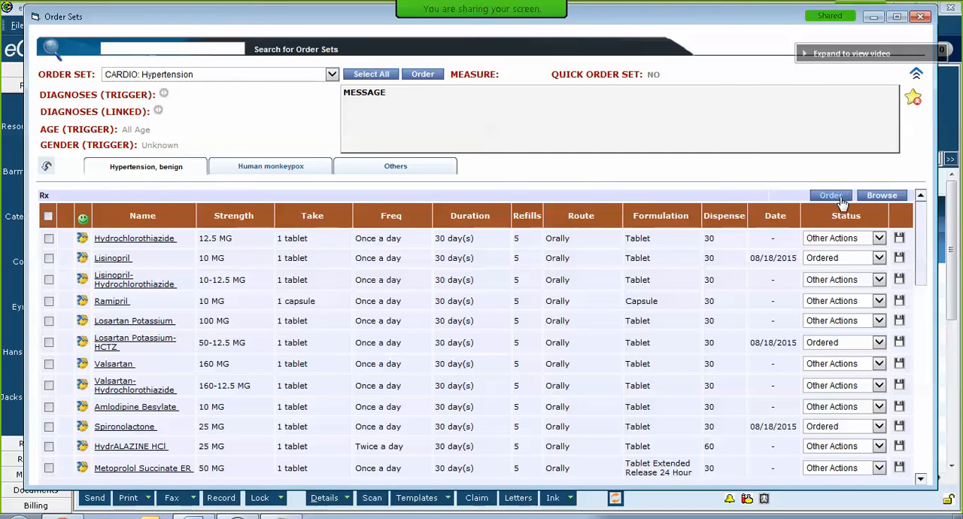
pyautogui.click(922, 17)
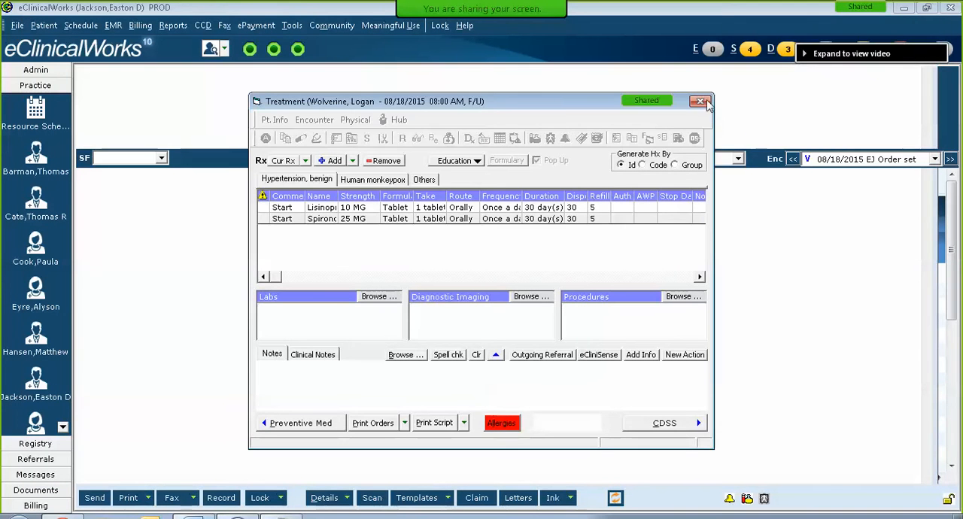
pyautogui.click(699, 103)
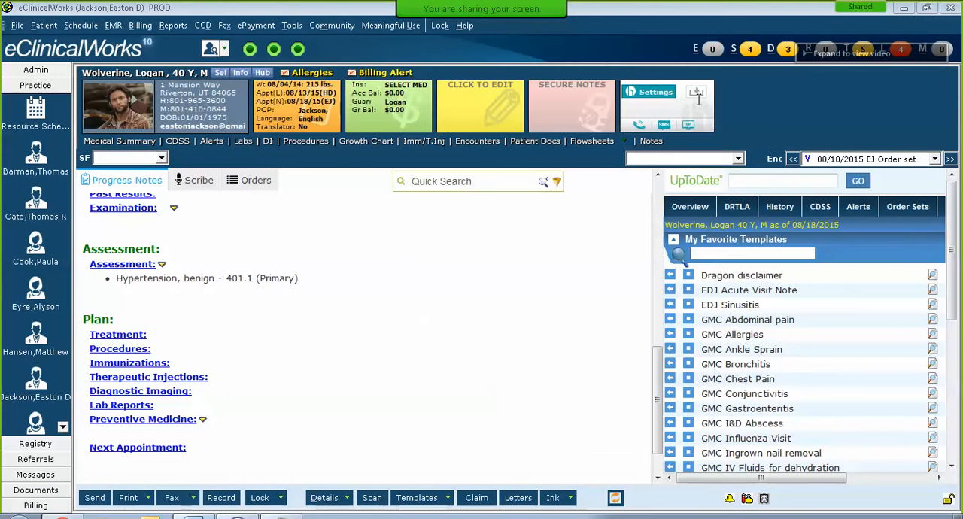
# Step: Open the Cardiology referral from the plan's treatment section and check the Assigned To choices without changing them
pyautogui.moveTo(654, 367); pyautogui.dragTo(657, 403)
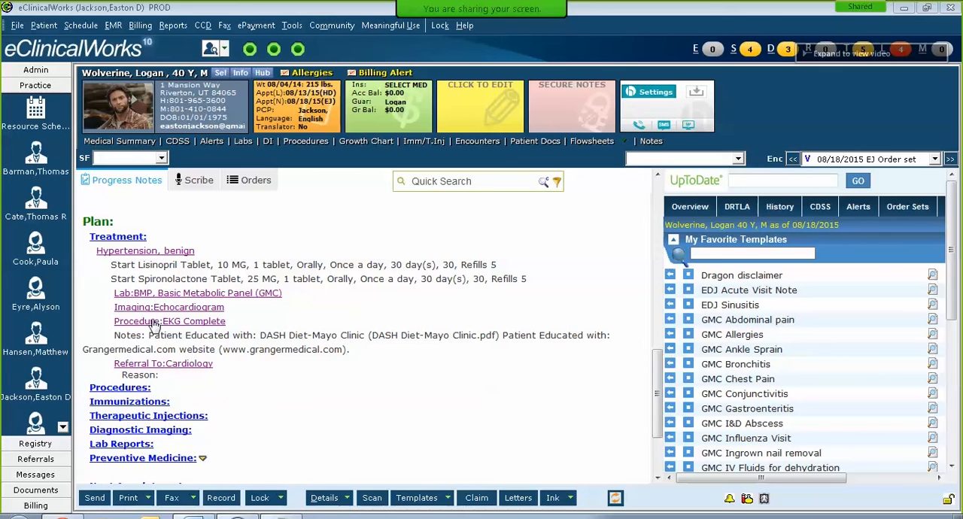
pyautogui.click(175, 368)
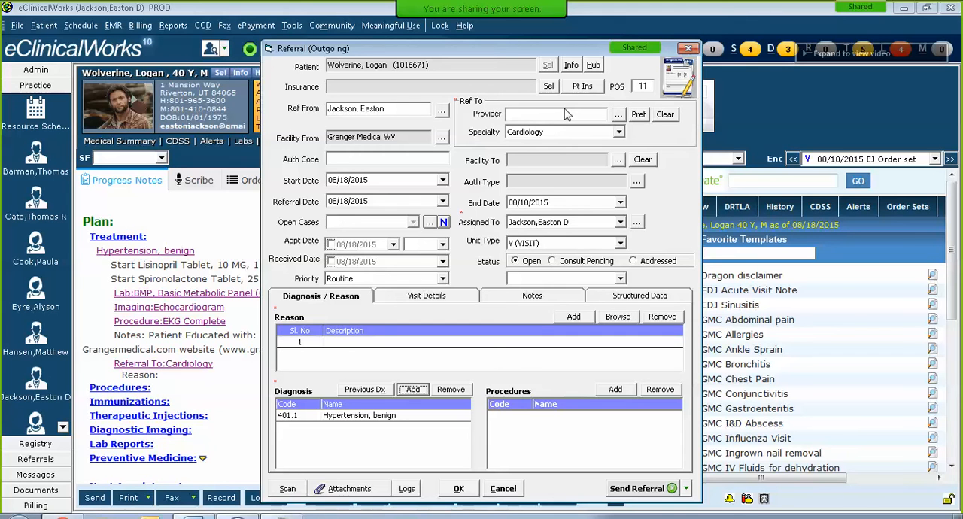
pyautogui.click(620, 225)
pyautogui.click(620, 224)
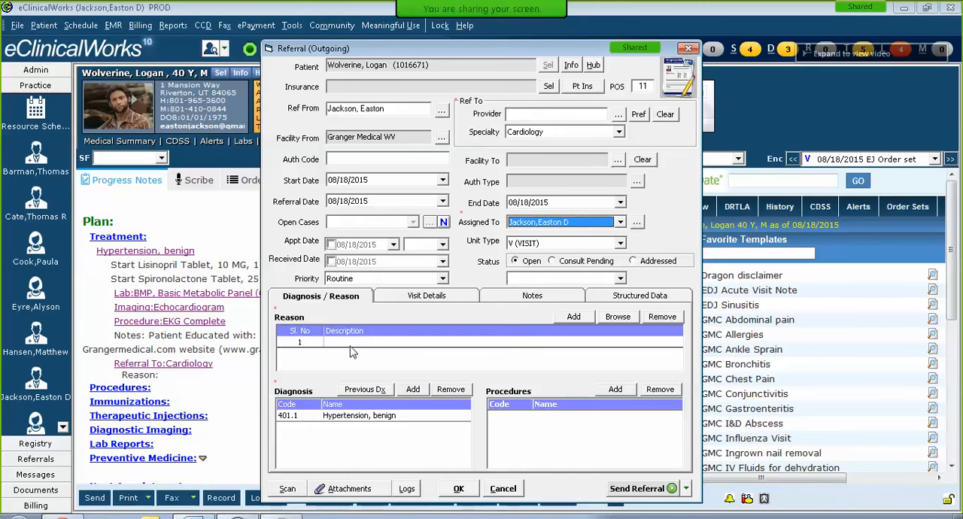
# Step: Review the Cardiology referral's notes, referring physician lookup and diagnosis/reason details, and cancel out of the referral without changing it
pyautogui.click(545, 299)
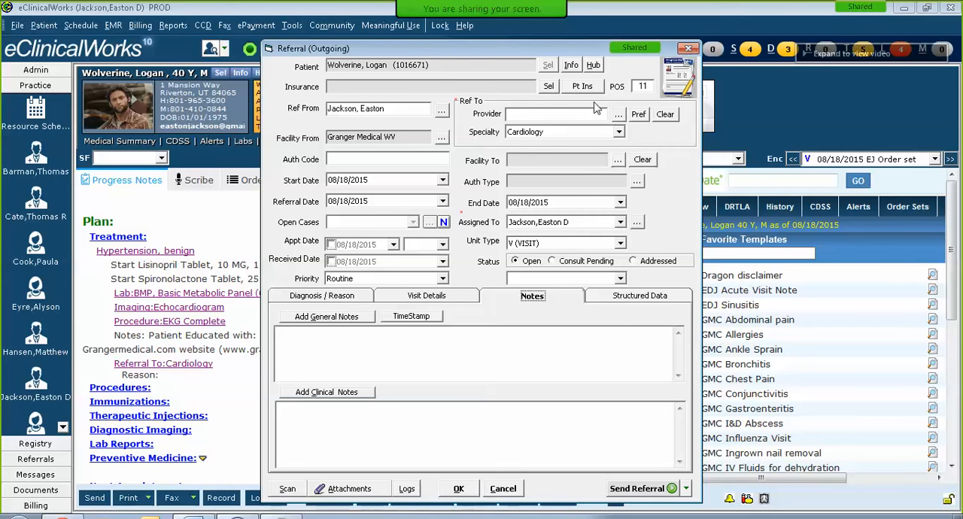
pyautogui.click(617, 115)
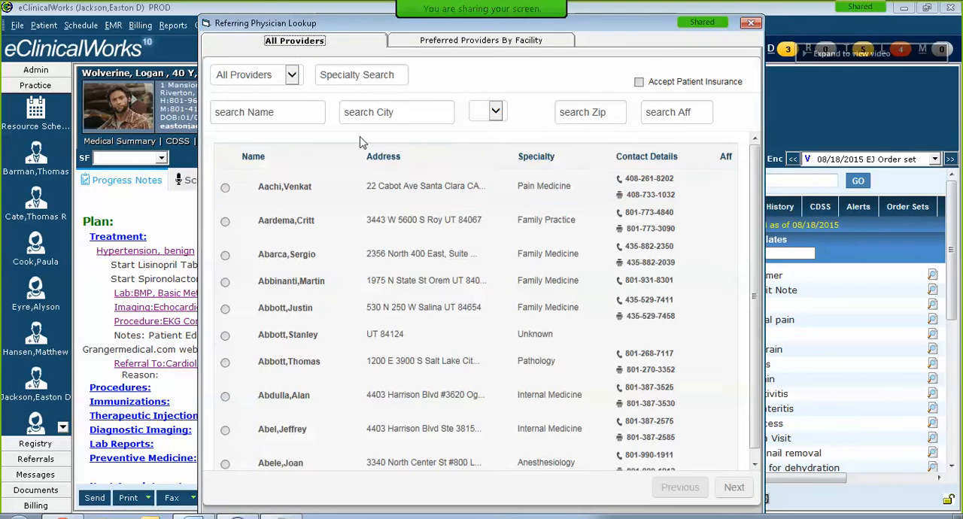
pyautogui.click(756, 27)
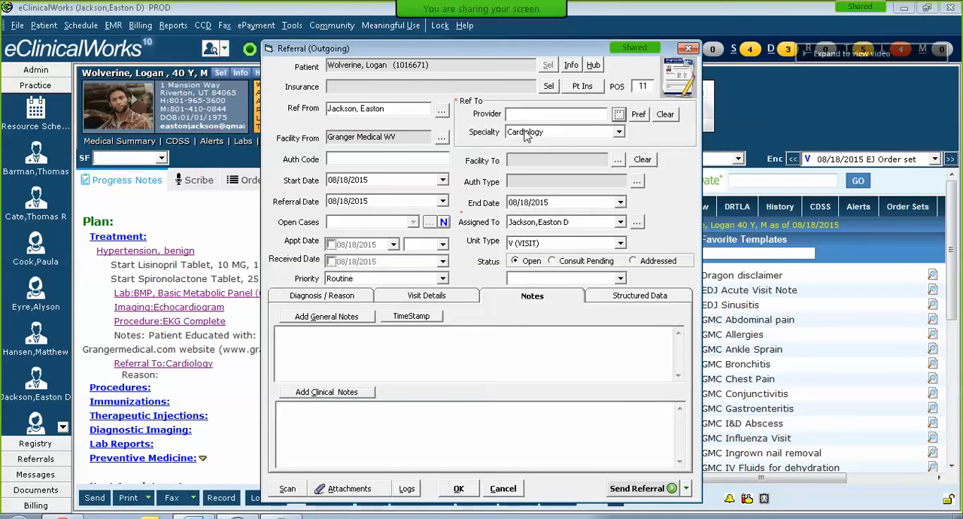
pyautogui.click(314, 298)
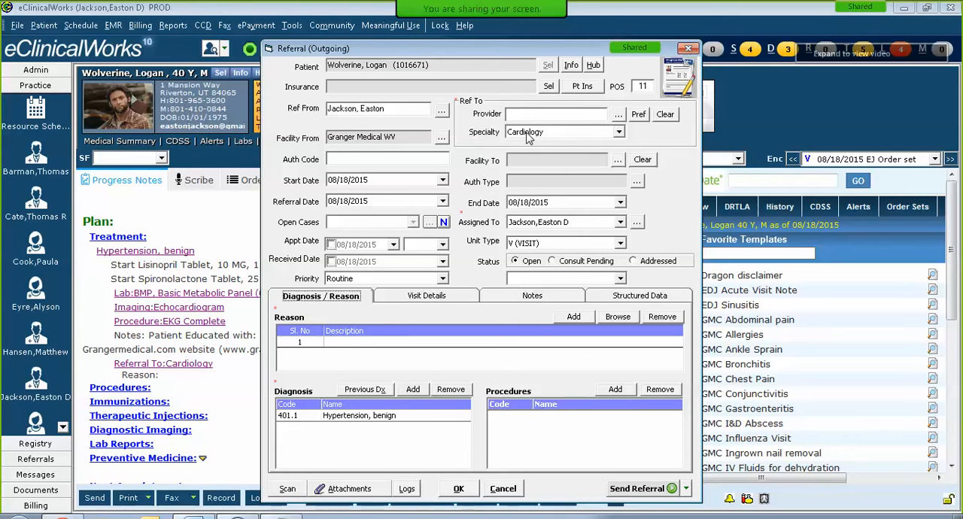
pyautogui.click(508, 491)
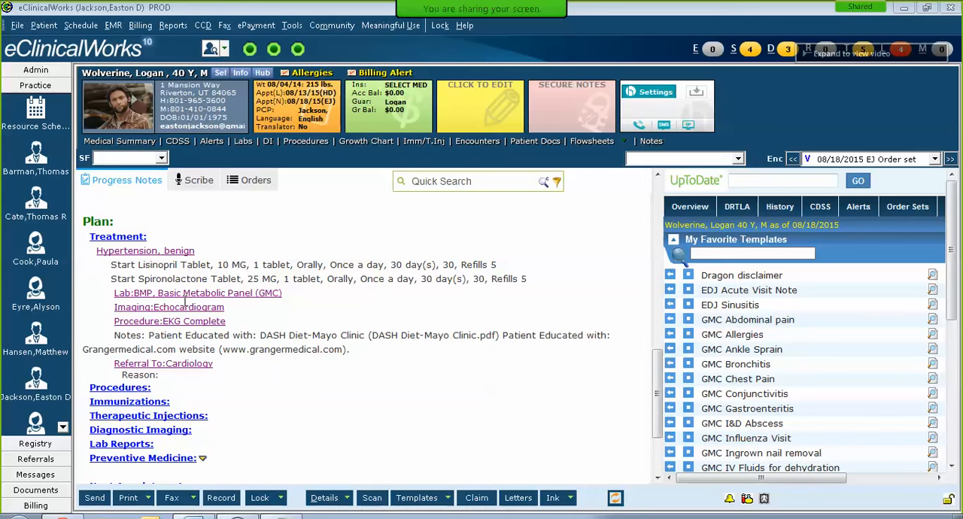
# Step: Open the plan's Treatment section and examine the patient education text recorded in the hypertension notes
pyautogui.click(119, 237)
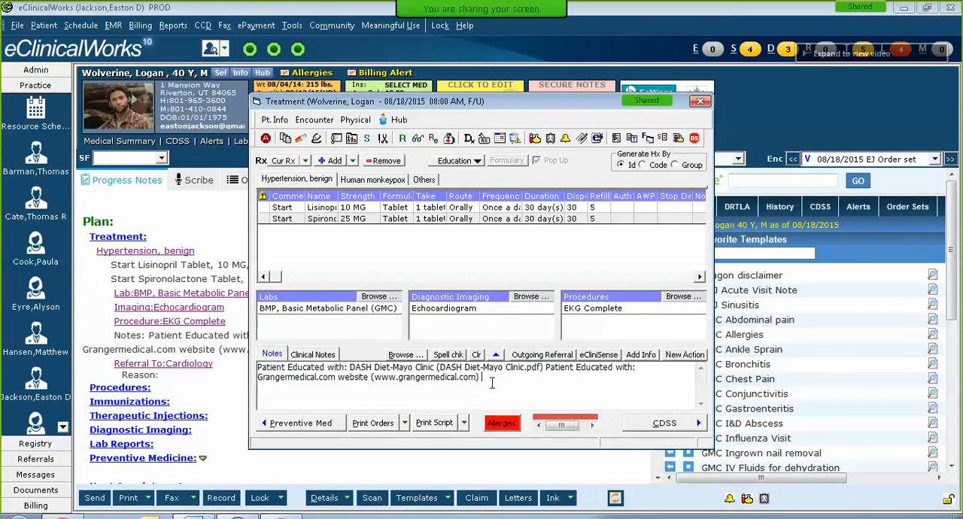
pyautogui.moveTo(492, 383); pyautogui.dragTo(235, 360)
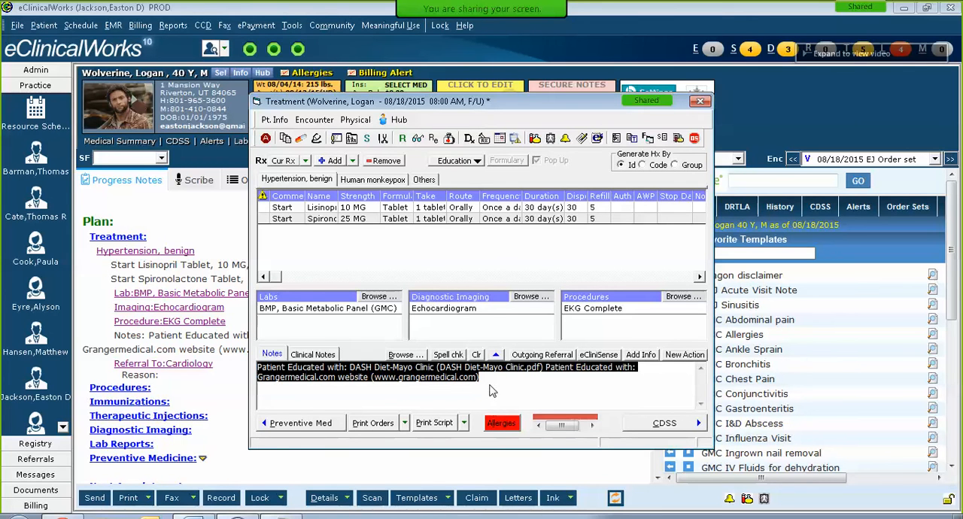
pyautogui.click(490, 385)
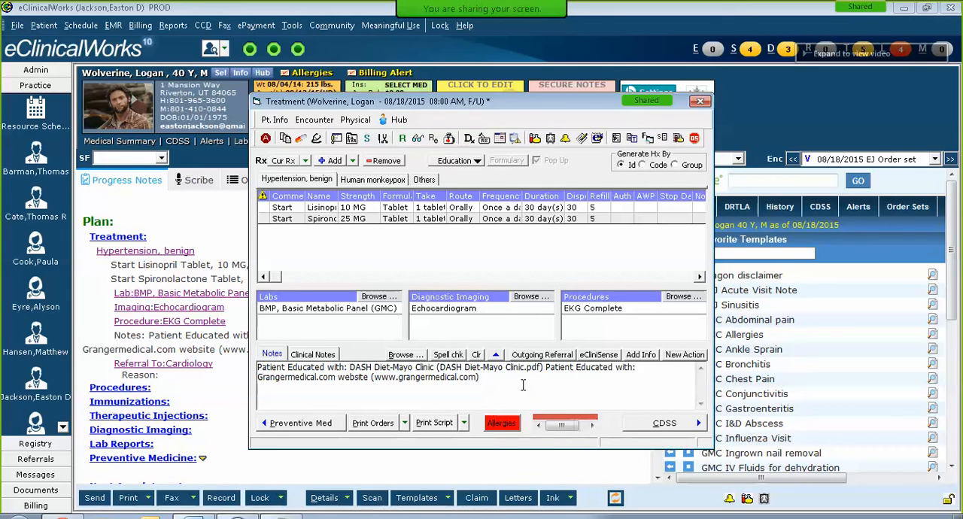
# Step: Examine the treatment's education options and the Custom Patient Education files, picking Acute bronchitis (The Basics).pdf but cancelling without attaching it
pyautogui.click(474, 163)
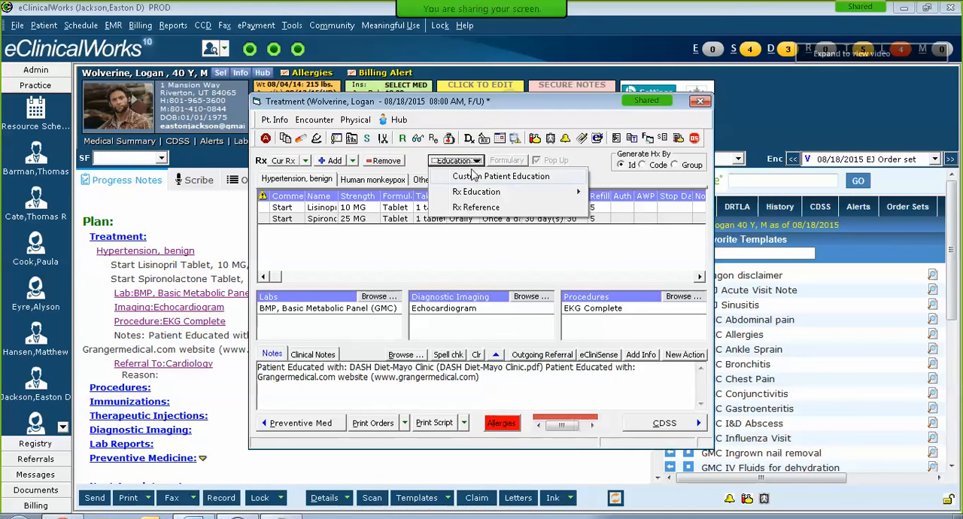
pyautogui.moveTo(487, 197)
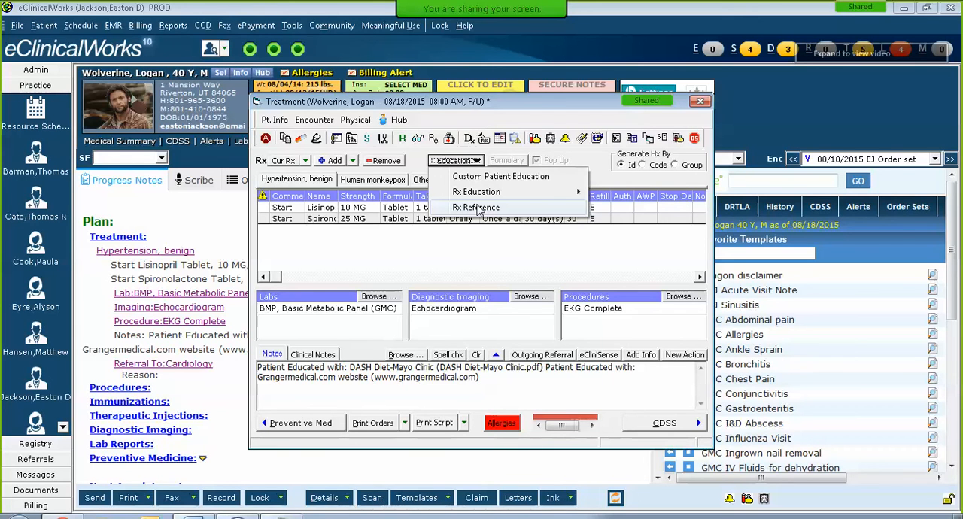
pyautogui.click(443, 265)
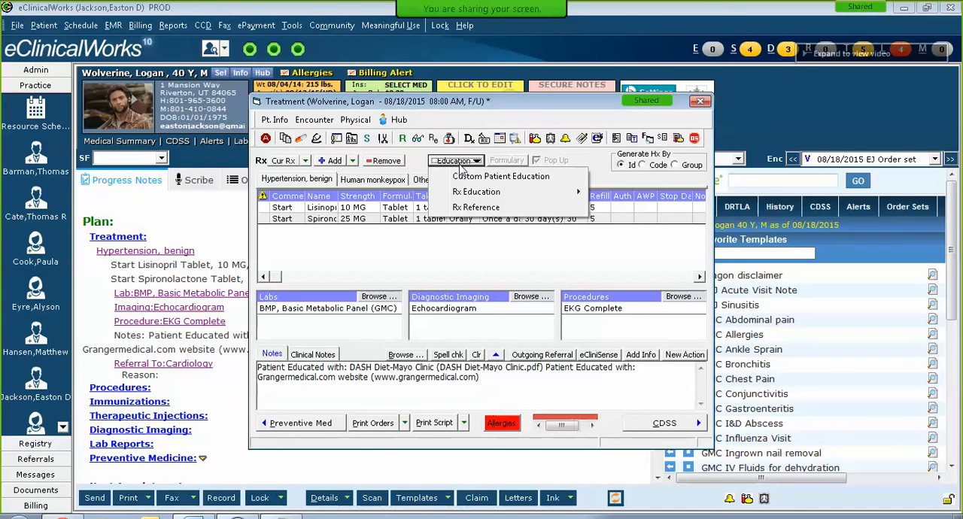
pyautogui.click(475, 185)
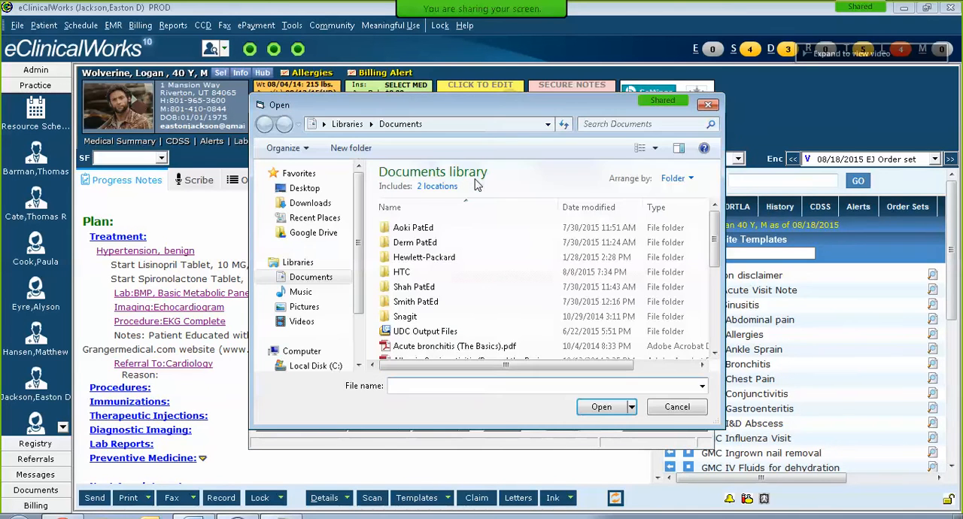
pyautogui.click(436, 348)
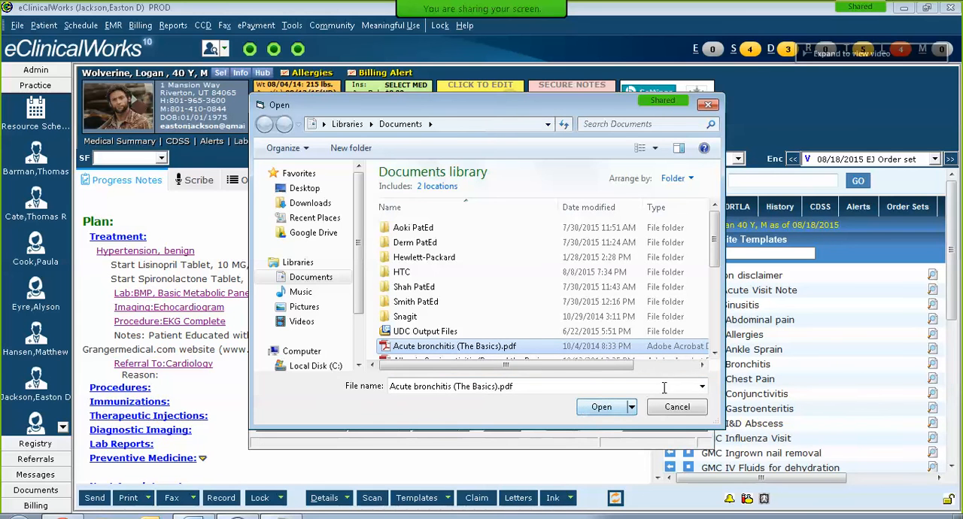
pyautogui.click(682, 407)
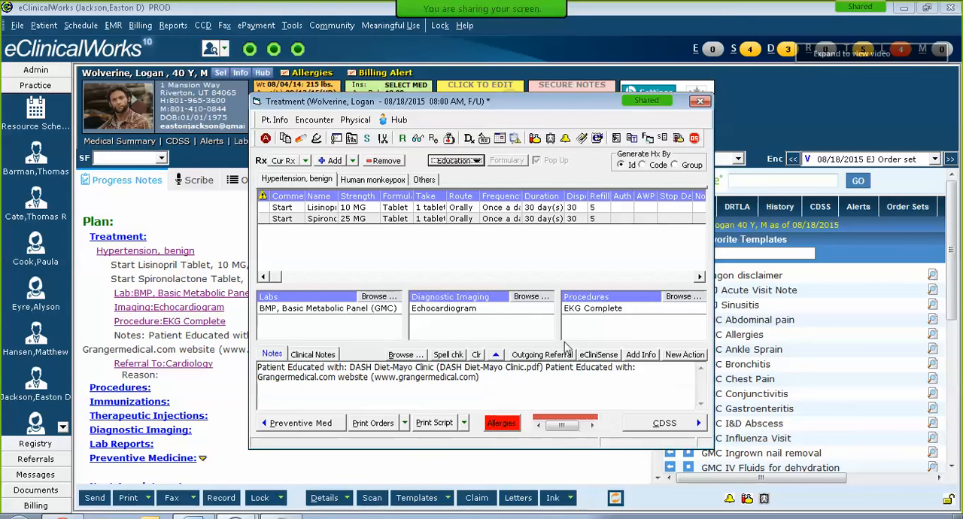
pyautogui.click(470, 162)
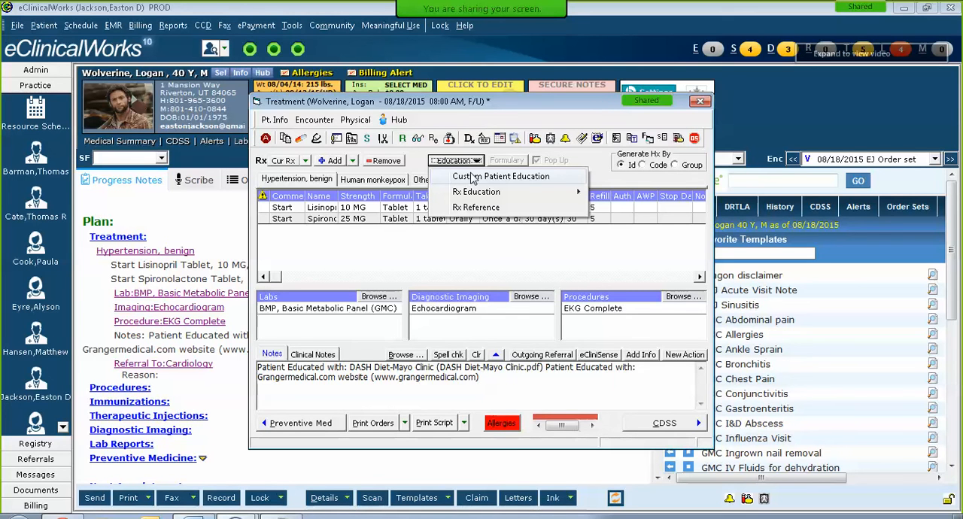
pyautogui.click(605, 175)
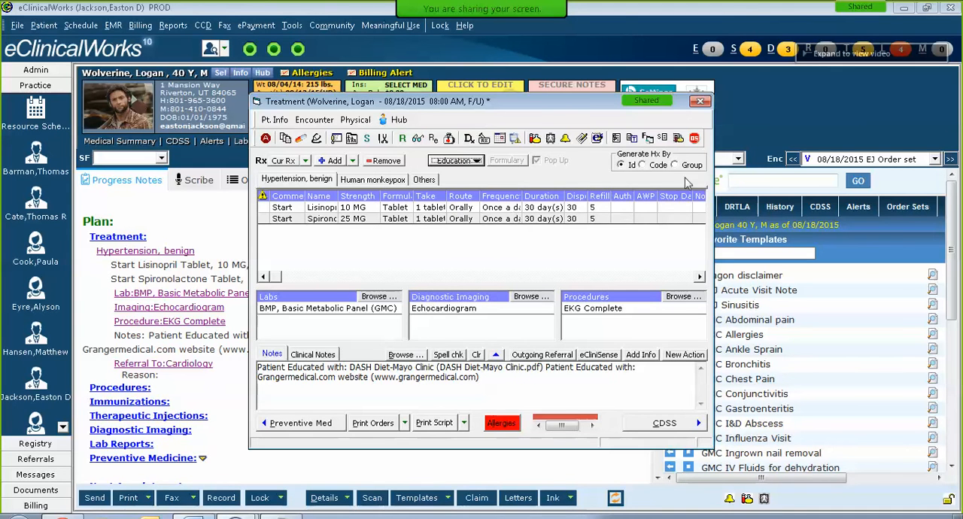
# Step: Open the order sets from the Treatment window and review the CARDIO: Hypertension items back to the Rx list and its browse option
pyautogui.click(694, 137)
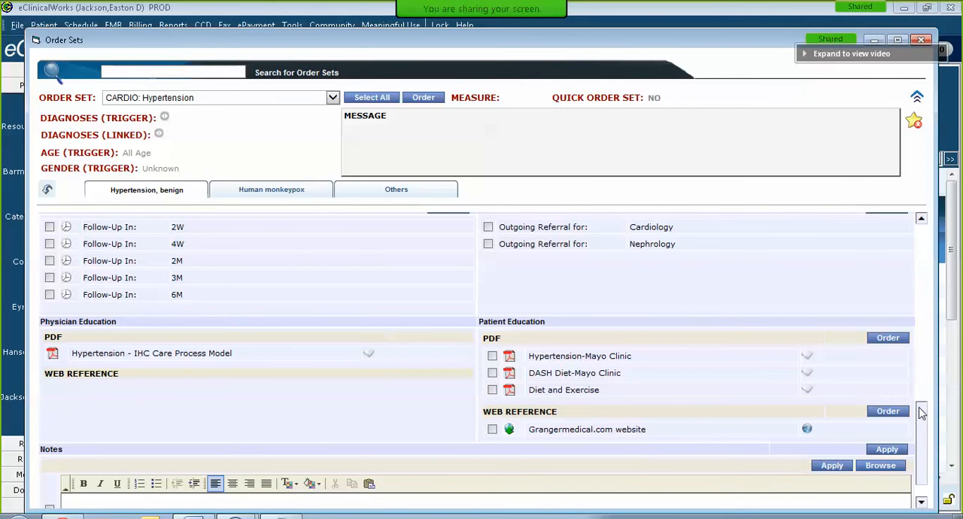
pyautogui.moveTo(919, 450); pyautogui.dragTo(927, 324)
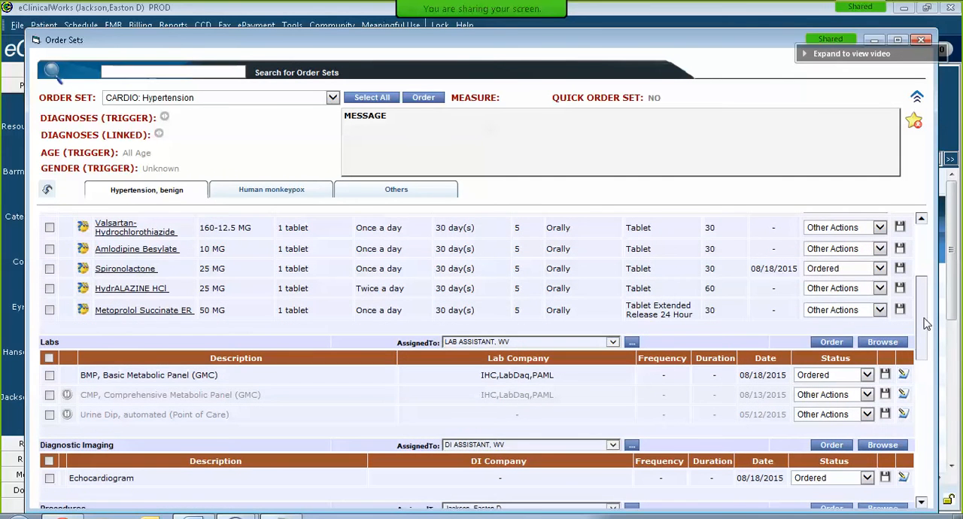
pyautogui.moveTo(927, 323); pyautogui.dragTo(915, 240)
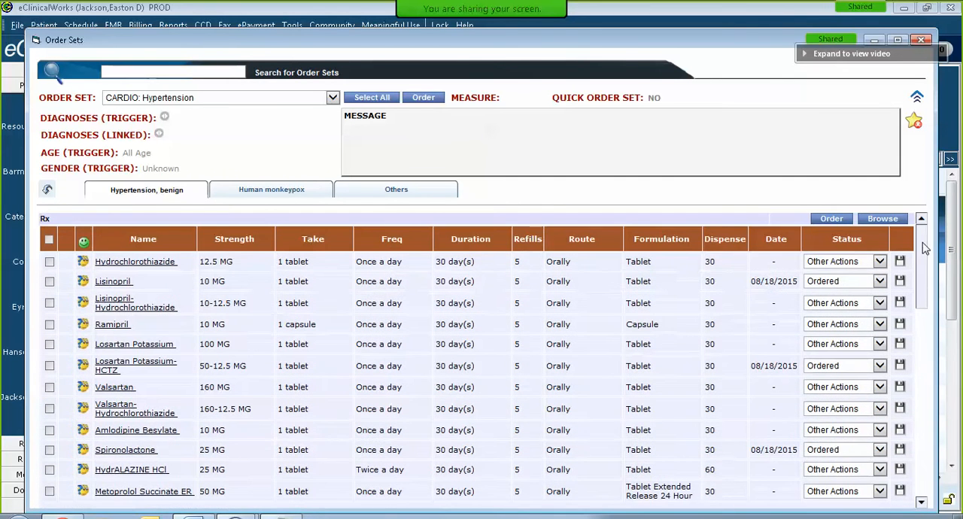
pyautogui.click(884, 220)
# Step: Examine the order sets for Others and Human monkeypox, including the list of available sets and the Quick education web references
pyautogui.click(403, 193)
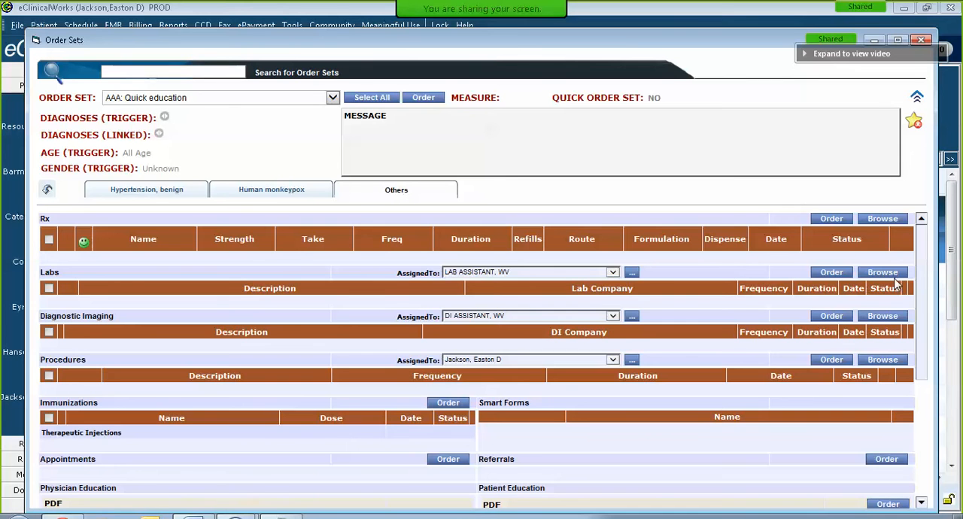
pyautogui.moveTo(921, 282); pyautogui.dragTo(919, 401)
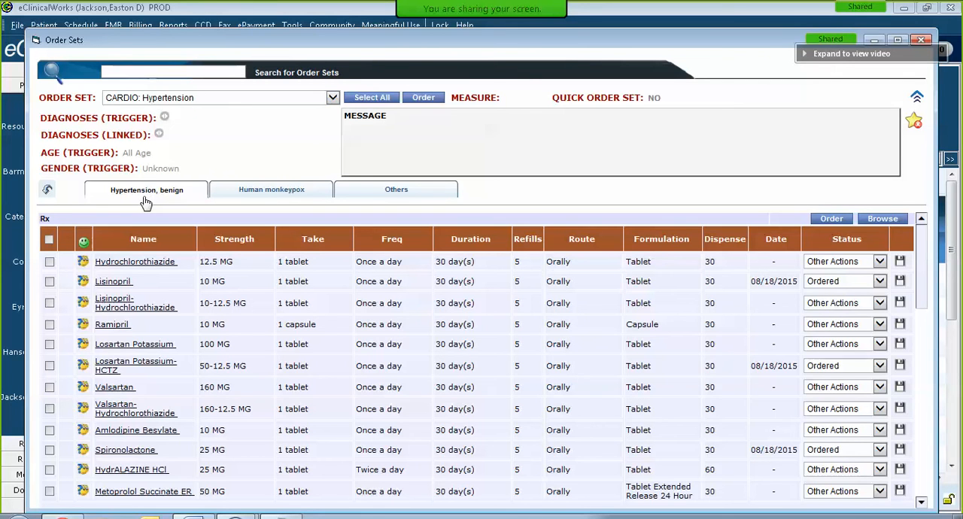
pyautogui.click(264, 194)
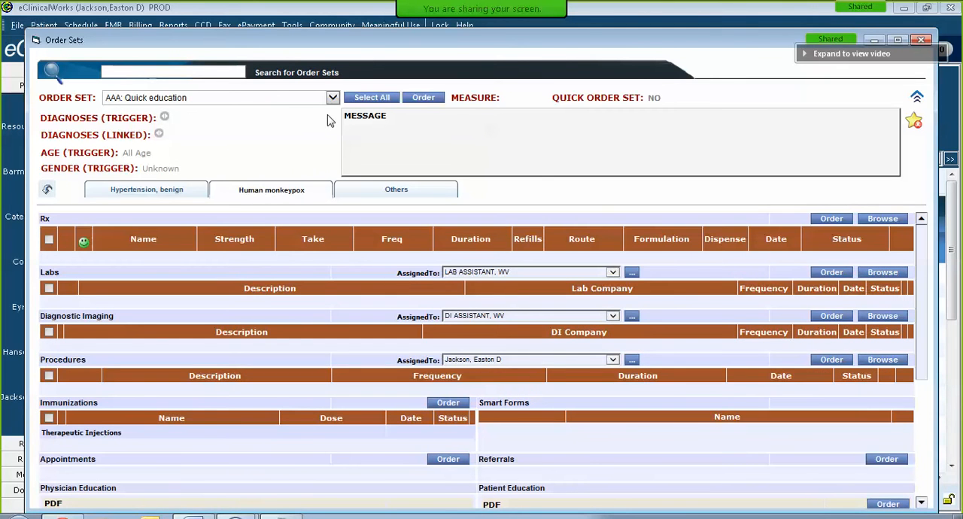
pyautogui.click(333, 99)
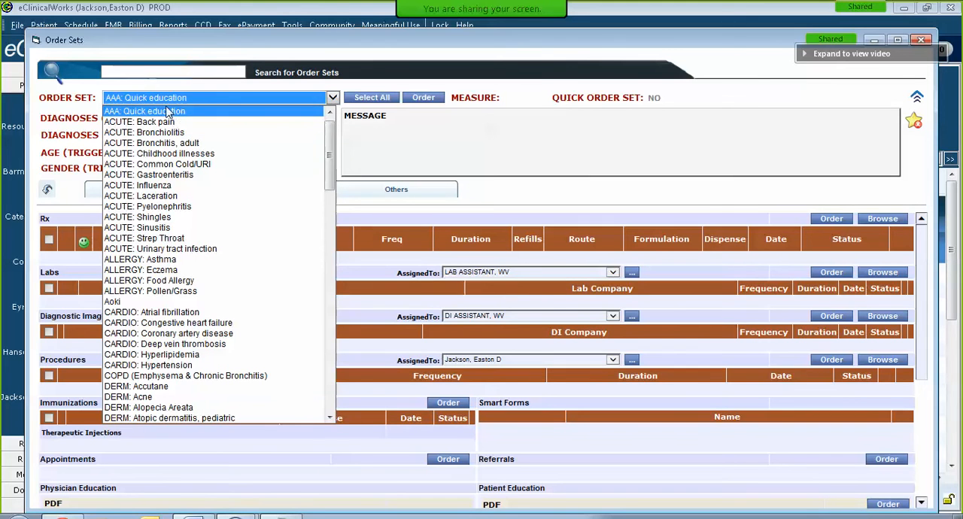
pyautogui.click(487, 140)
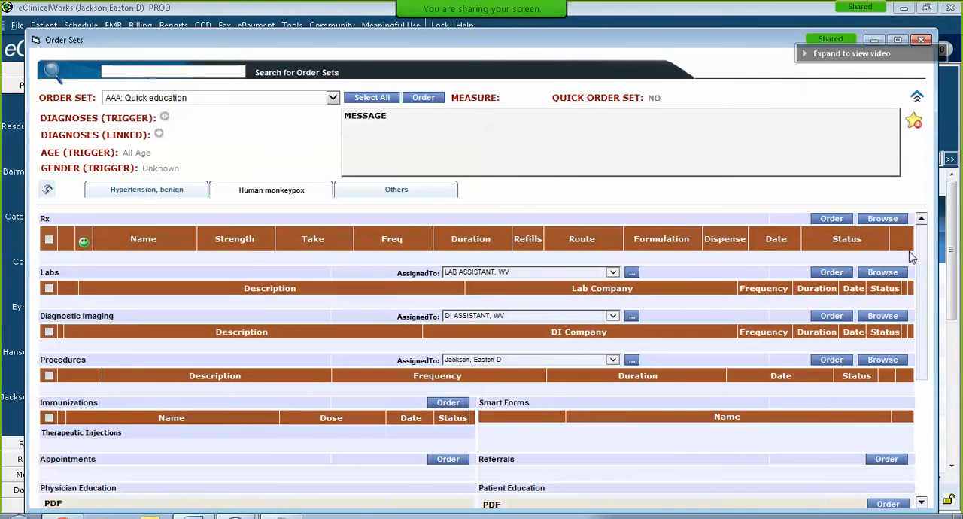
pyautogui.scroll(-5, 924, 256)
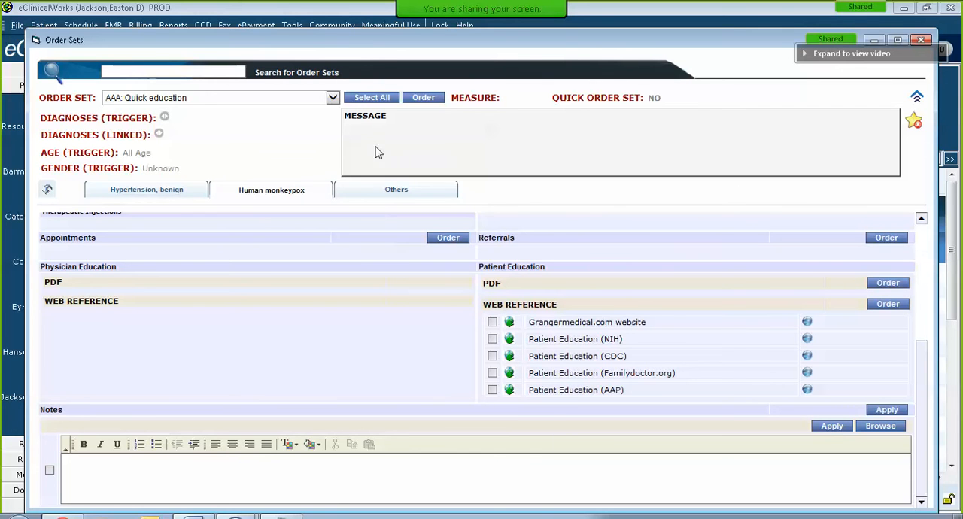
# Step: Order the Grangermedical.com website reference from the AAA: Quick education order set for the Human monkeypox diagnosis
pyautogui.click(331, 99)
pyautogui.click(331, 105)
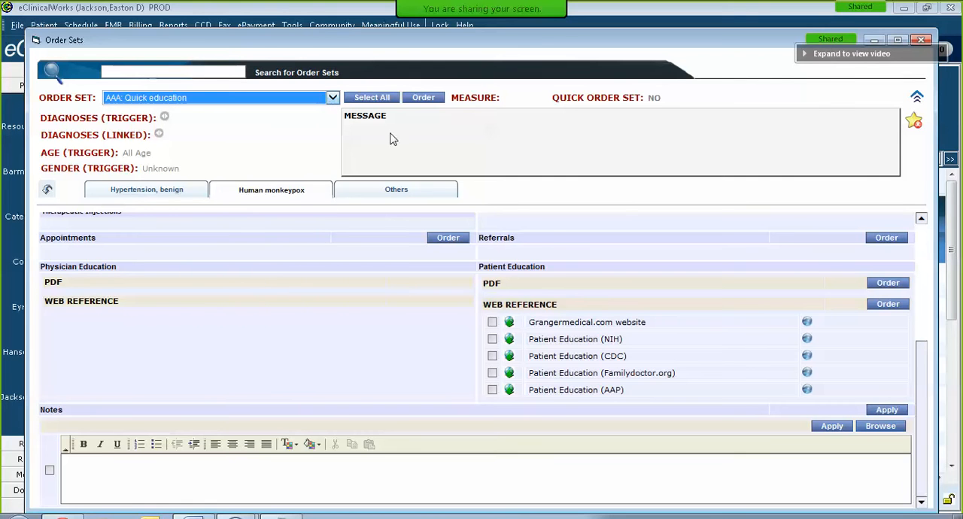
pyautogui.click(492, 322)
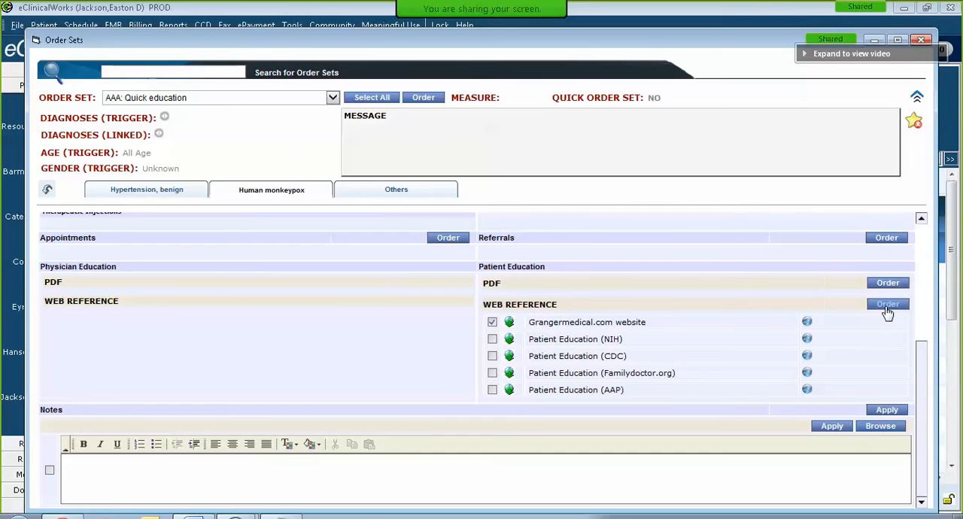
pyautogui.click(887, 305)
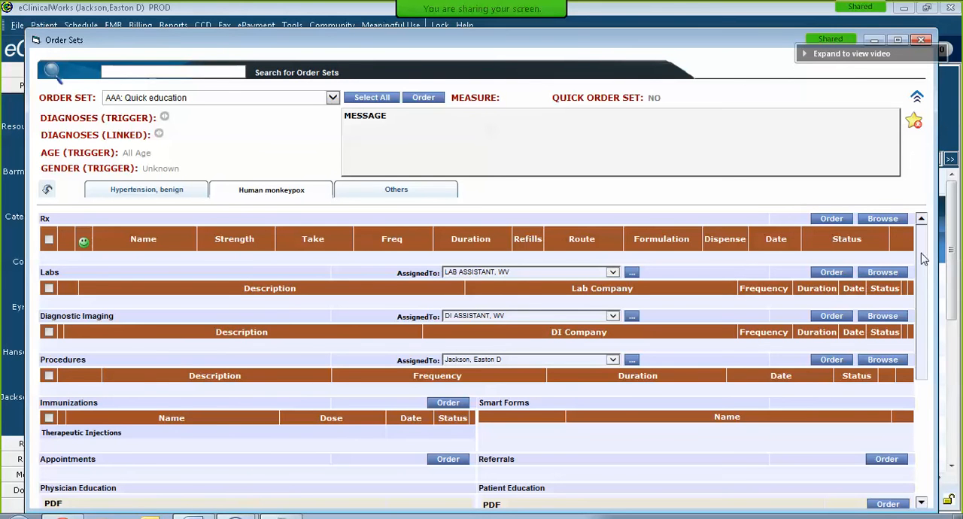
pyautogui.scroll(-1, 925, 263)
pyautogui.moveTo(927, 275); pyautogui.dragTo(927, 235)
pyautogui.moveTo(922, 255); pyautogui.dragTo(929, 237)
# Step: Close the Order Sets and Treatment windows and return to the 08/18/2015 visit list
pyautogui.click(920, 39)
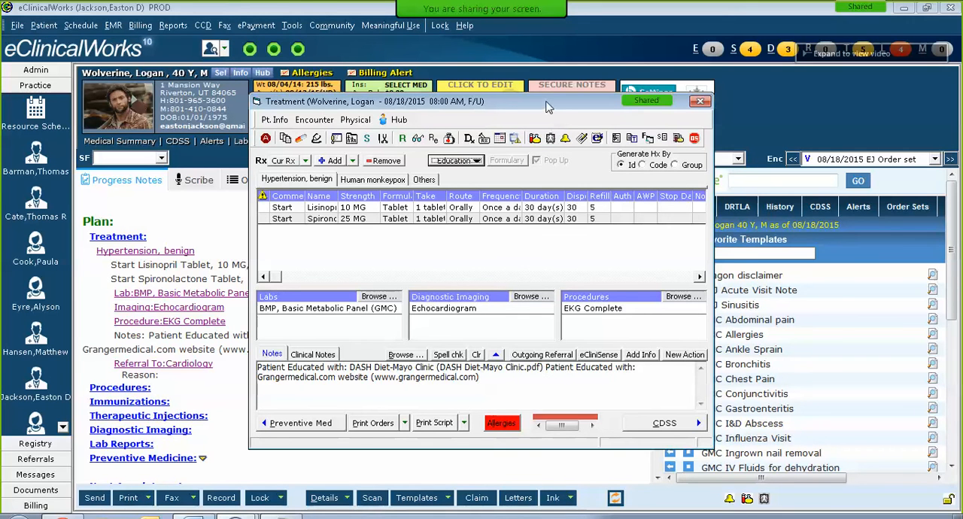
pyautogui.moveTo(550, 107); pyautogui.dragTo(569, 90)
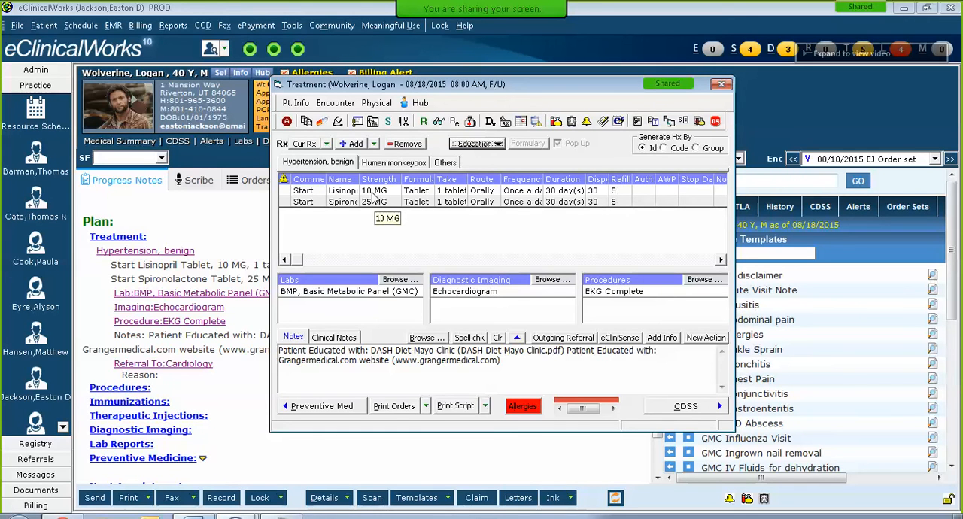
pyautogui.click(722, 87)
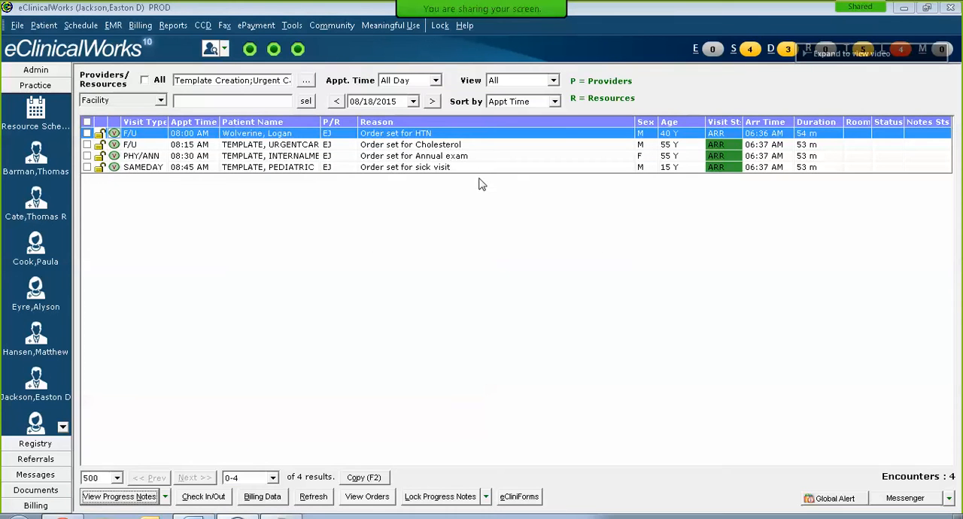
# Step: Open the progress note of the 08:15 AM "Order set for Cholesterol" visit and display the favorite order sets beside its plan
pyautogui.doubleClick(390, 149)
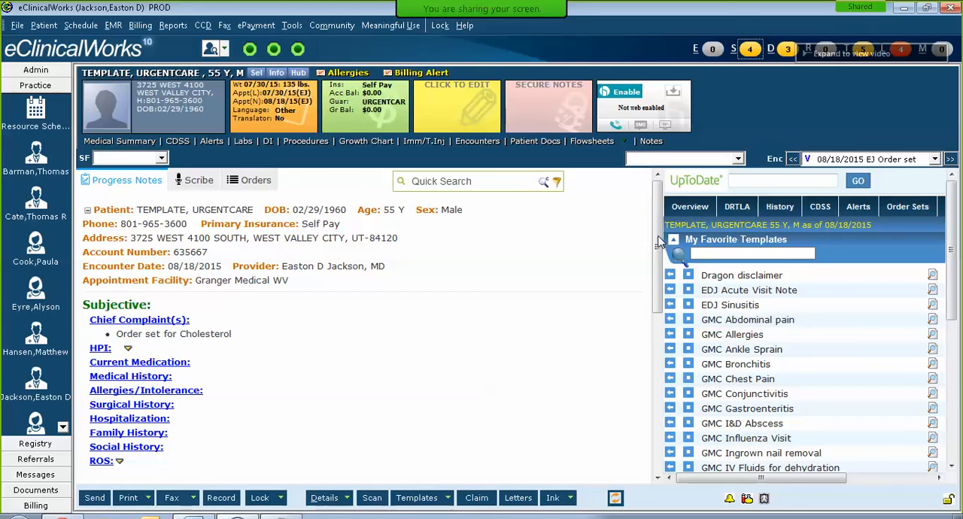
pyautogui.moveTo(659, 241); pyautogui.dragTo(616, 382)
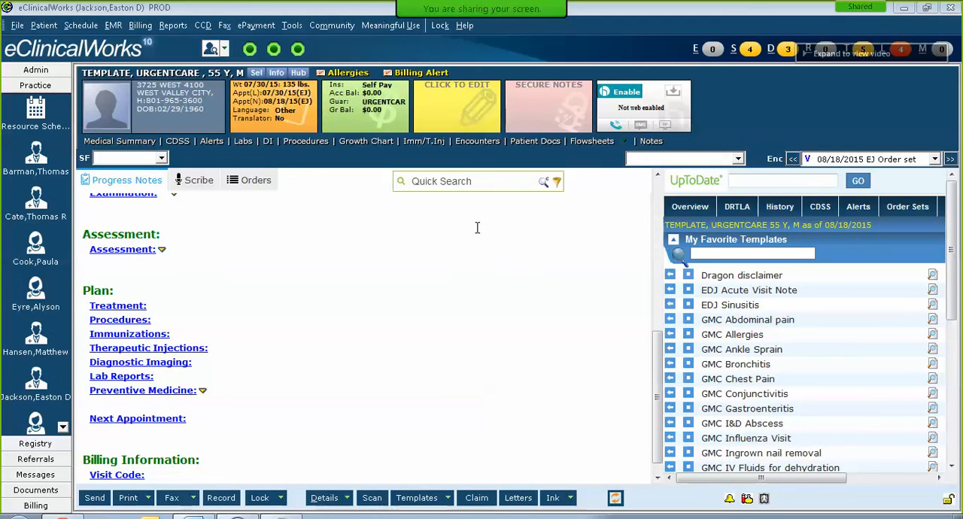
pyautogui.click(909, 211)
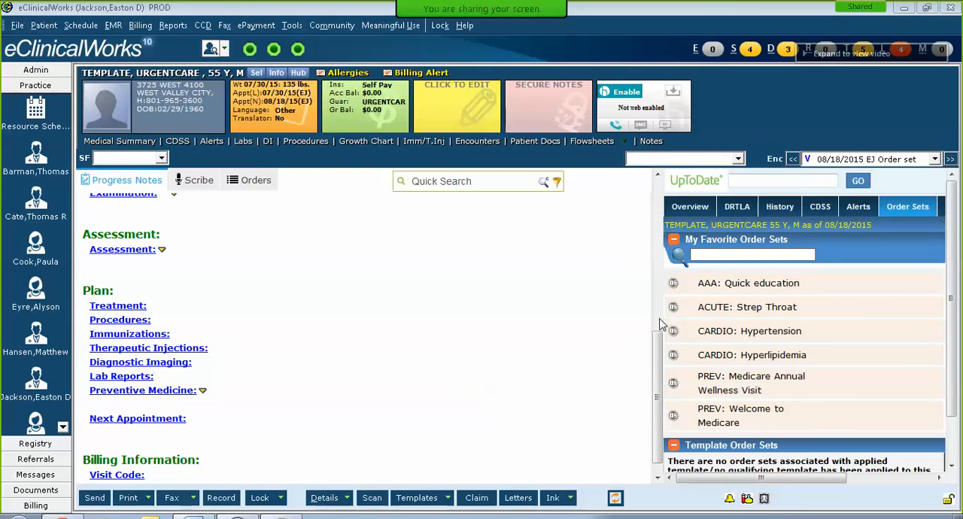
# Step: Review the diagnoses offered for the CARDIO: Hyperlipidemia order set and open it with the problem-list diagnosis 272.4 Hyperlipidemia
pyautogui.click(673, 356)
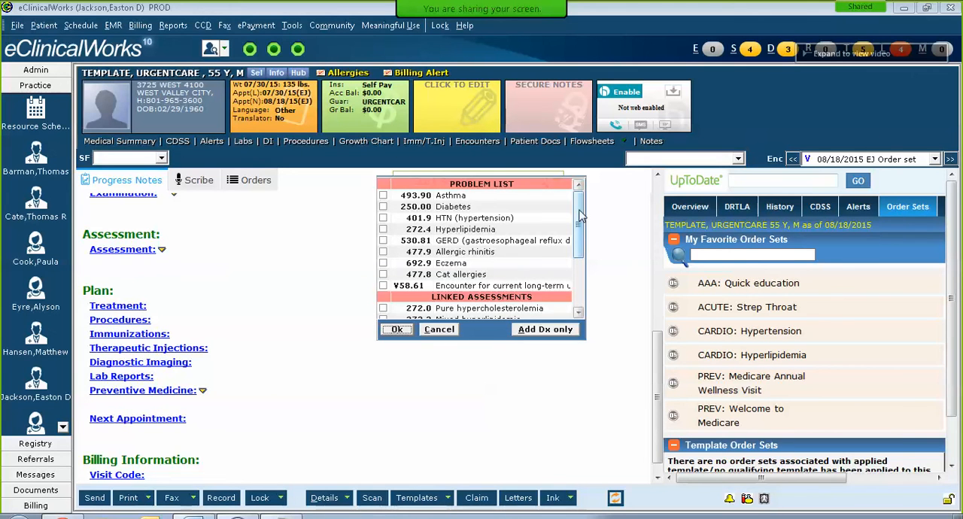
pyautogui.moveTo(579, 216); pyautogui.dragTo(569, 277)
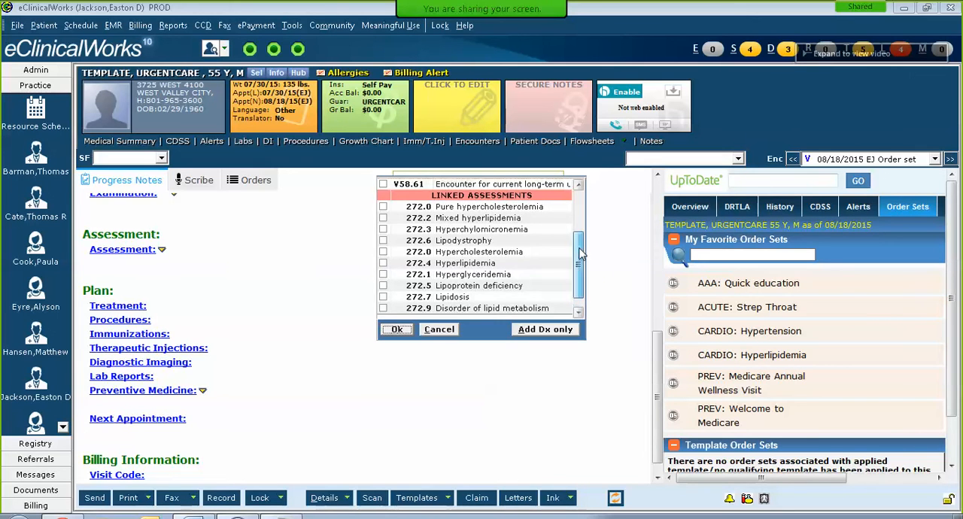
pyautogui.moveTo(577, 256); pyautogui.dragTo(585, 197)
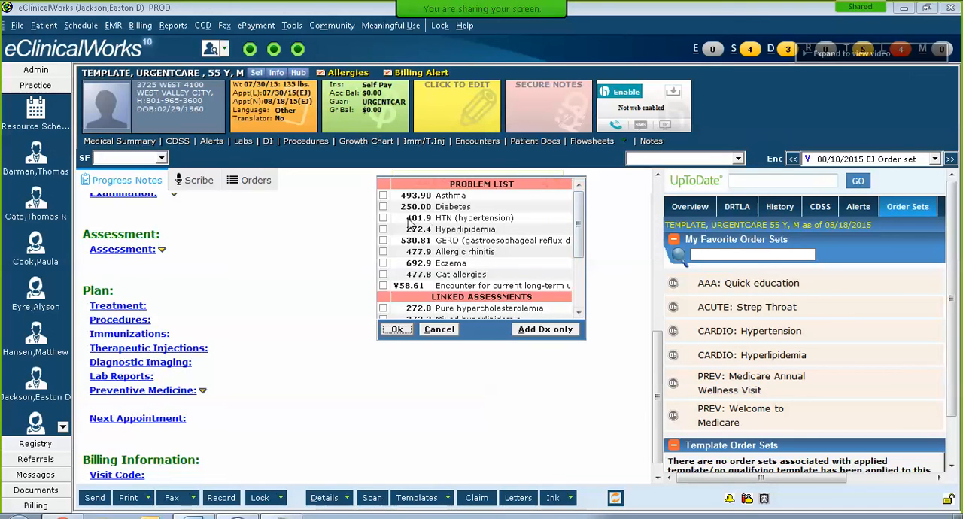
pyautogui.click(383, 230)
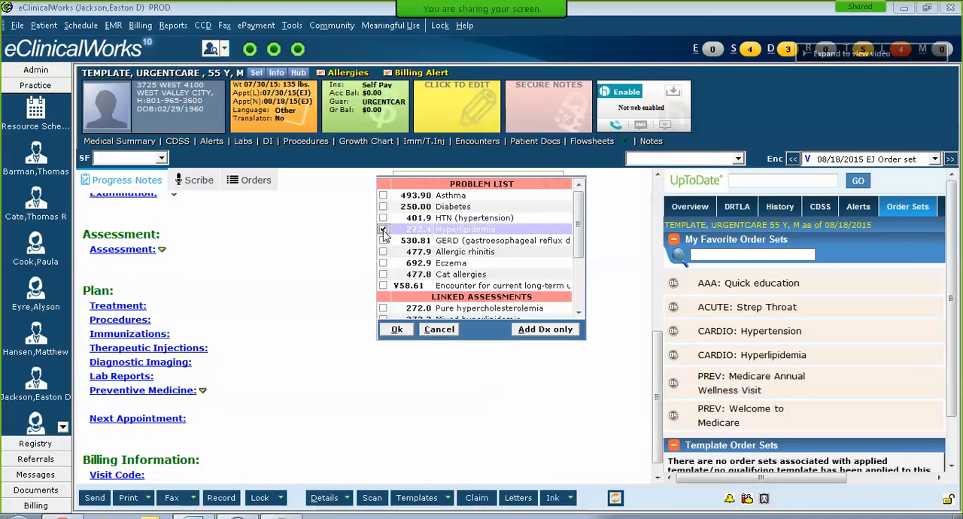
pyautogui.click(396, 331)
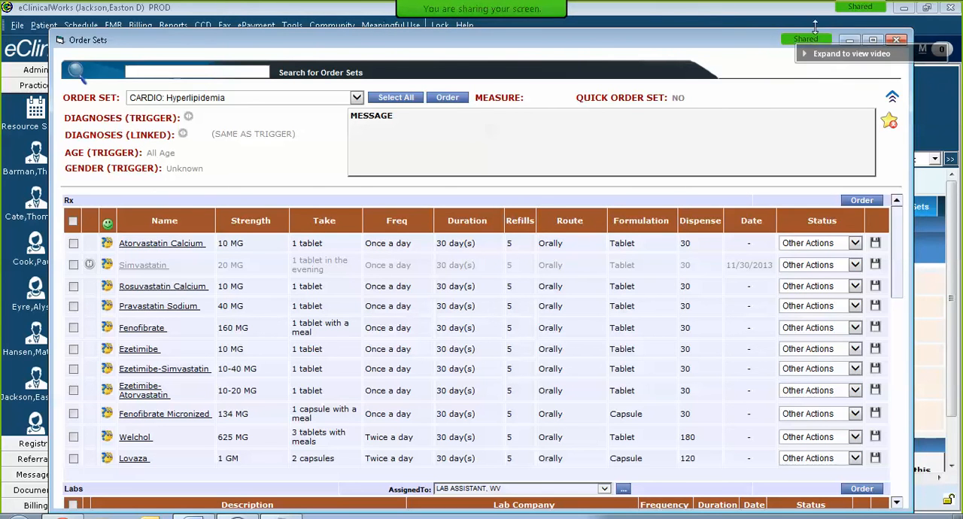
# Step: Close the order set without ordering, check the problem list in the patient's overview, and return to the favorite order sets
pyautogui.click(897, 40)
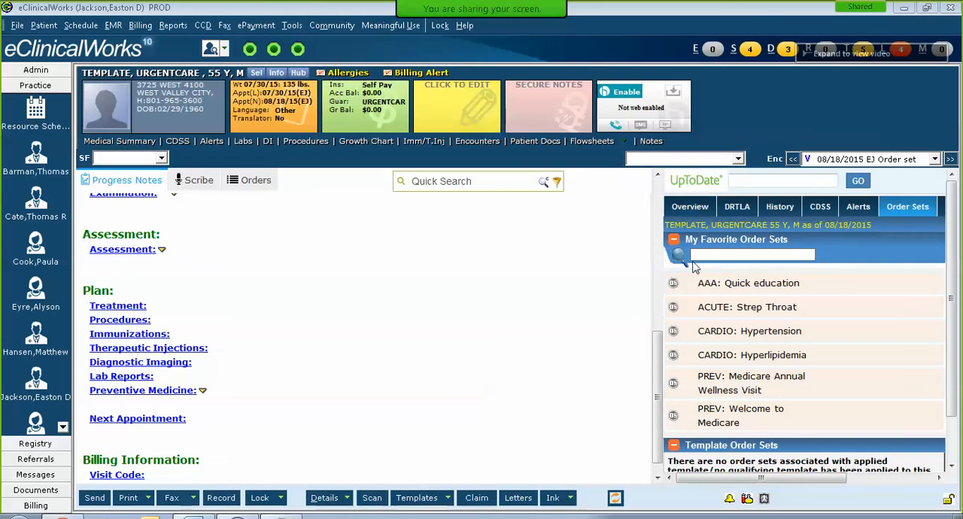
pyautogui.click(687, 210)
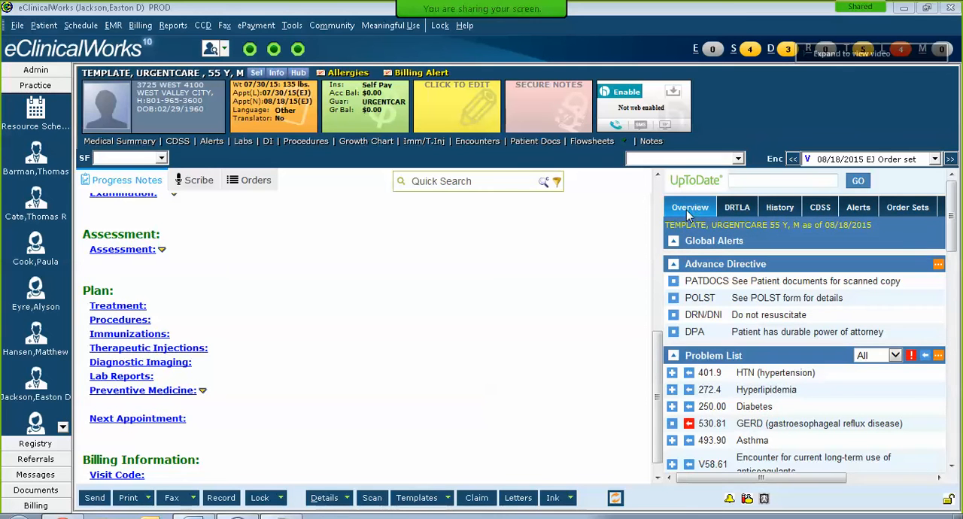
pyautogui.click(903, 215)
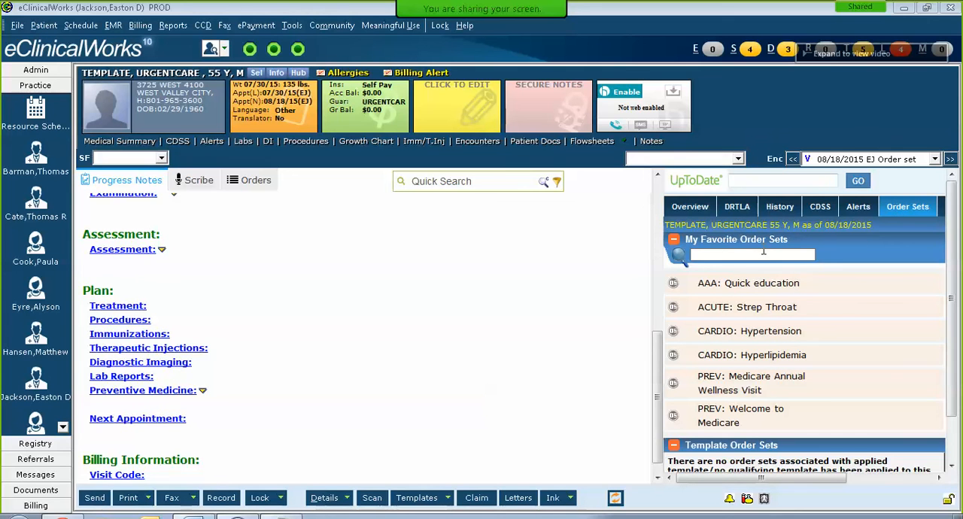
# Step: Open the CARDIO: Hyperlipidemia order set for the patient's existing problem 272.4 Hyperlipidemia
pyautogui.click(674, 360)
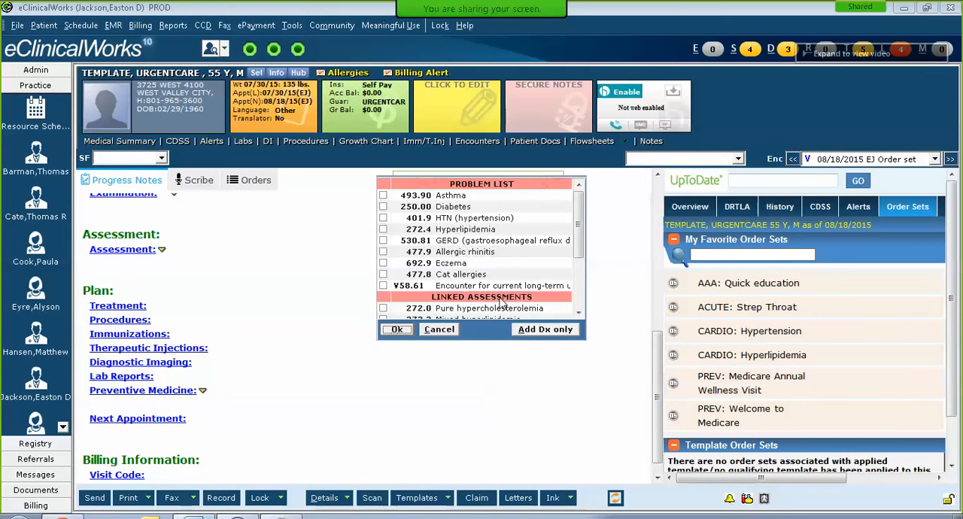
pyautogui.click(383, 229)
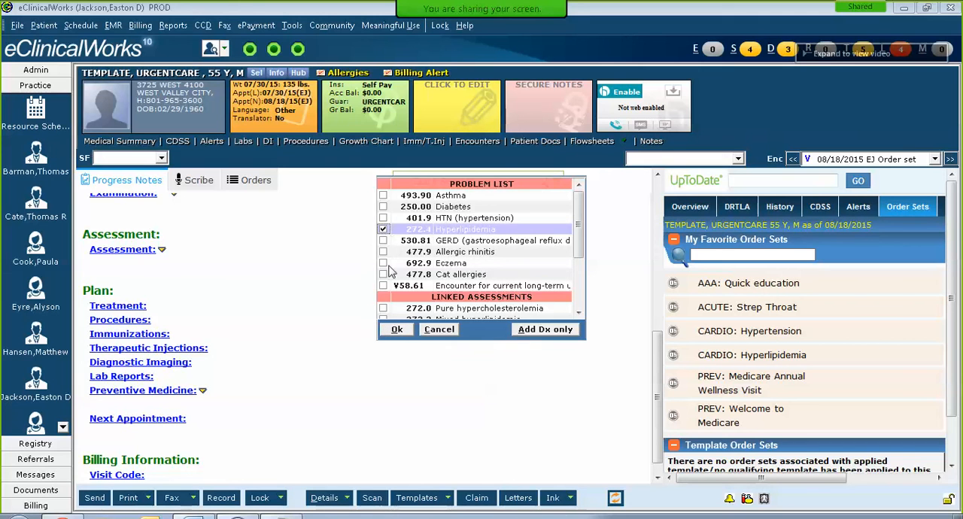
pyautogui.click(392, 332)
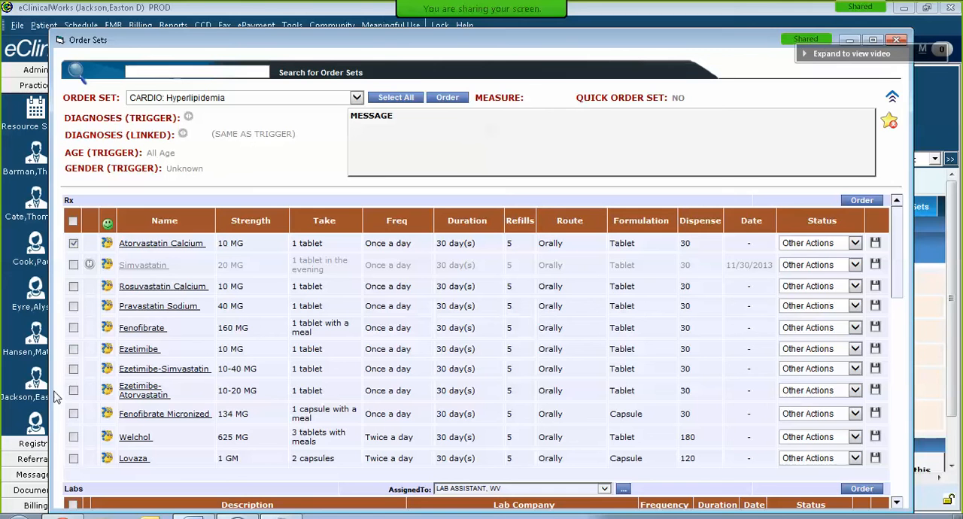
# Step: Order Atorvastatin Calcium 10 MG, Welchol 625 MG and the web reference High cholesterol information from the CDC together from the order set
pyautogui.click(73, 438)
pyautogui.scroll(-4, 241, 330)
pyautogui.scroll(3, 281, 329)
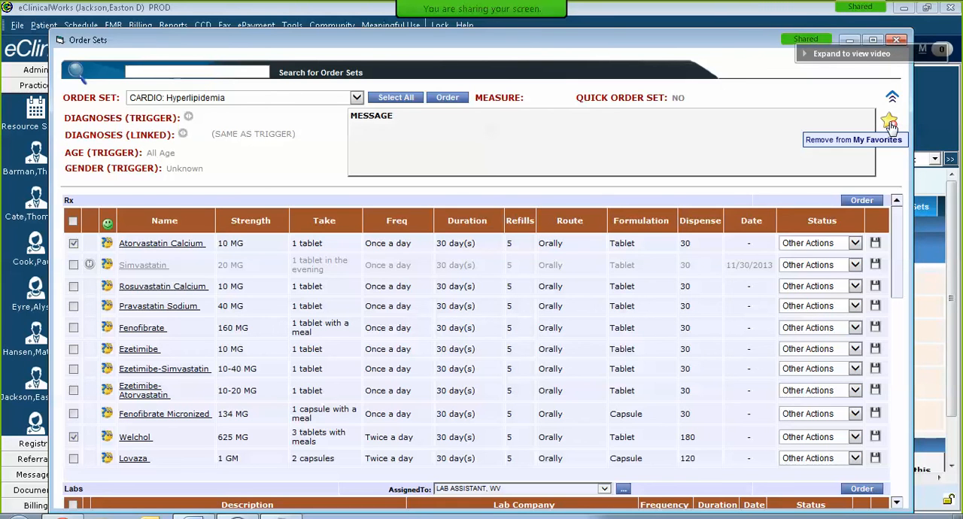
pyautogui.scroll(-10, 865, 376)
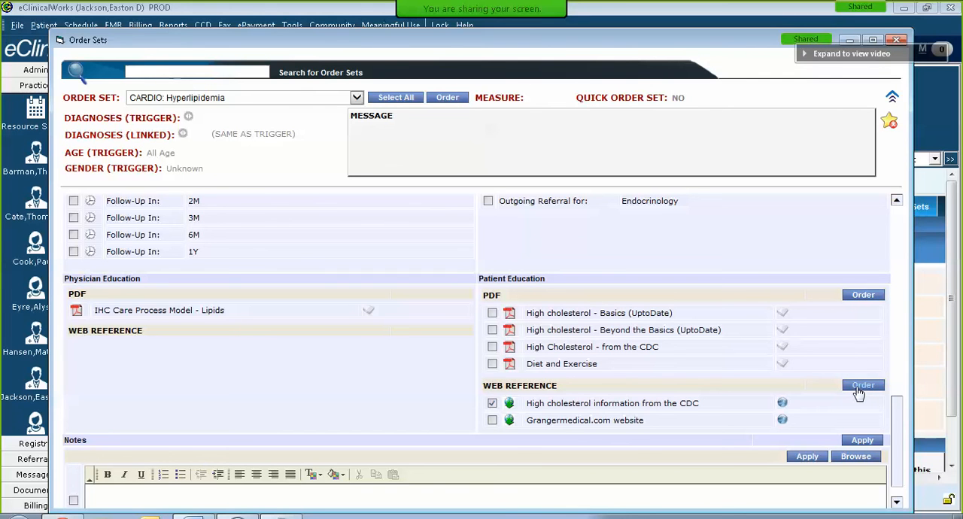
pyautogui.click(444, 100)
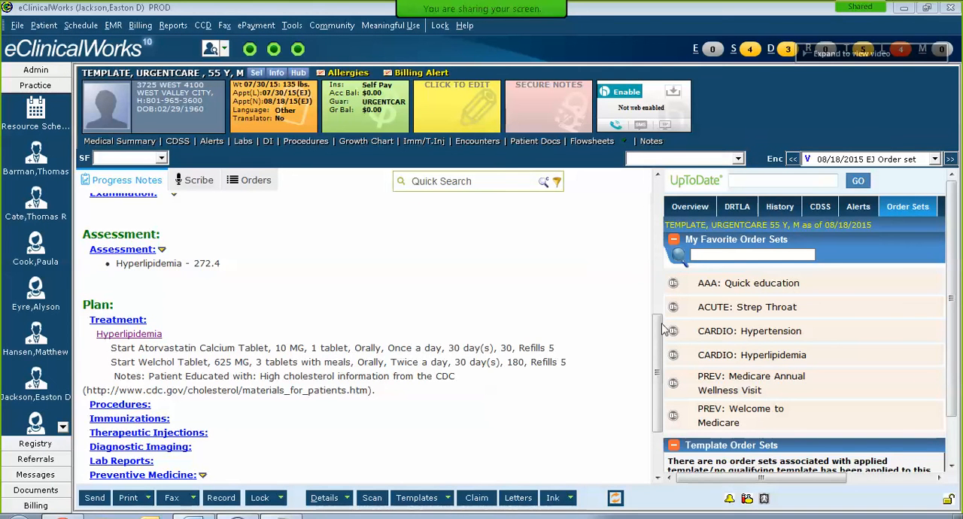
# Step: Review the note's assessment and plan, examine the linked assessments offered for the CARDIO: Hyperlipidemia order set, and cancel the diagnosis selection
pyautogui.scroll(1, 655, 360)
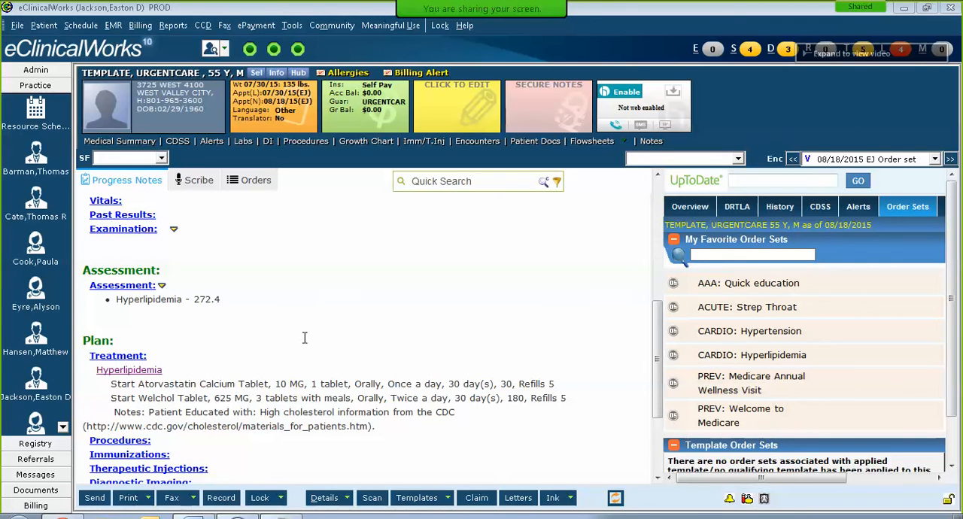
pyautogui.scroll(-2, 370, 310)
pyautogui.scroll(1, 308, 289)
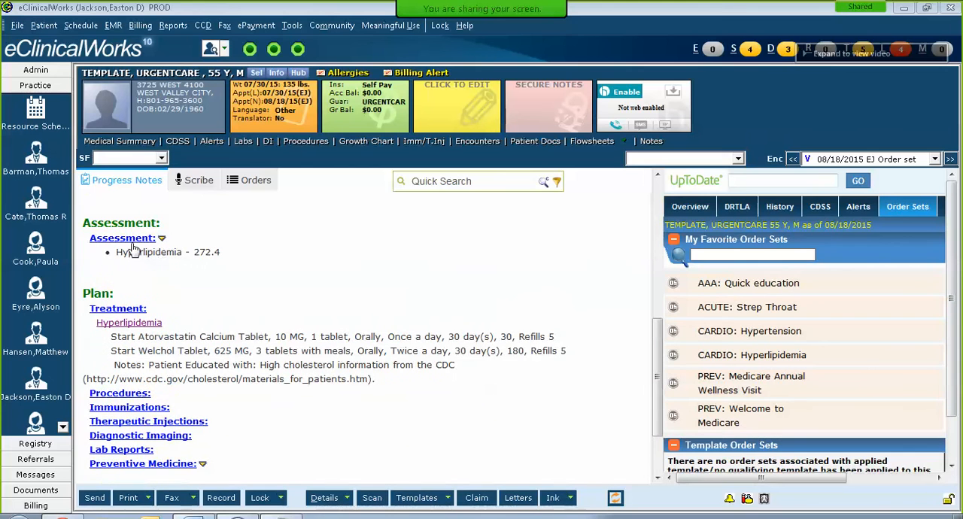
pyautogui.click(674, 357)
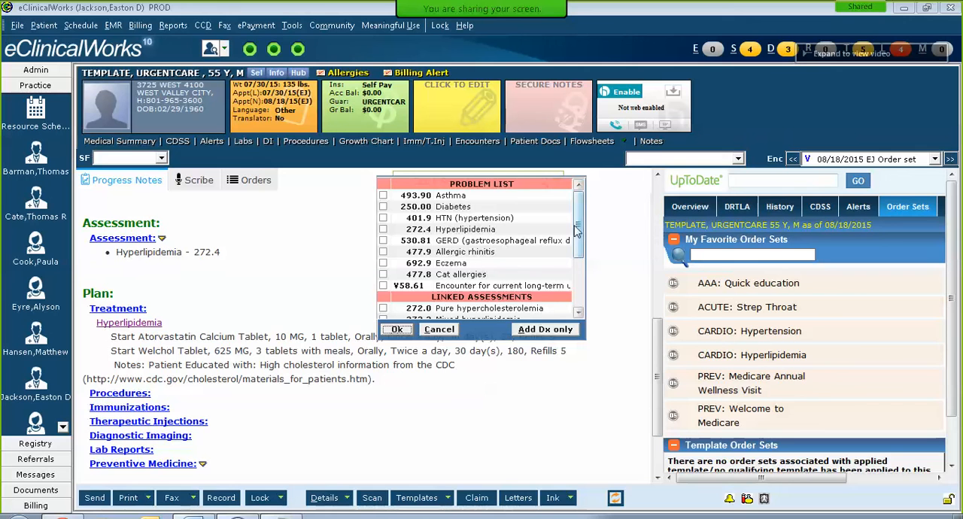
pyautogui.moveTo(580, 227); pyautogui.dragTo(581, 298)
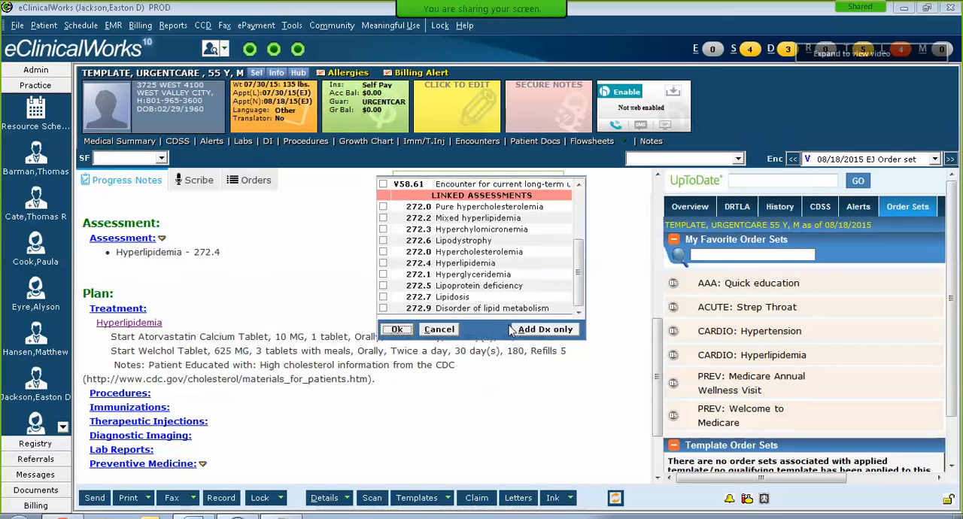
pyautogui.click(446, 332)
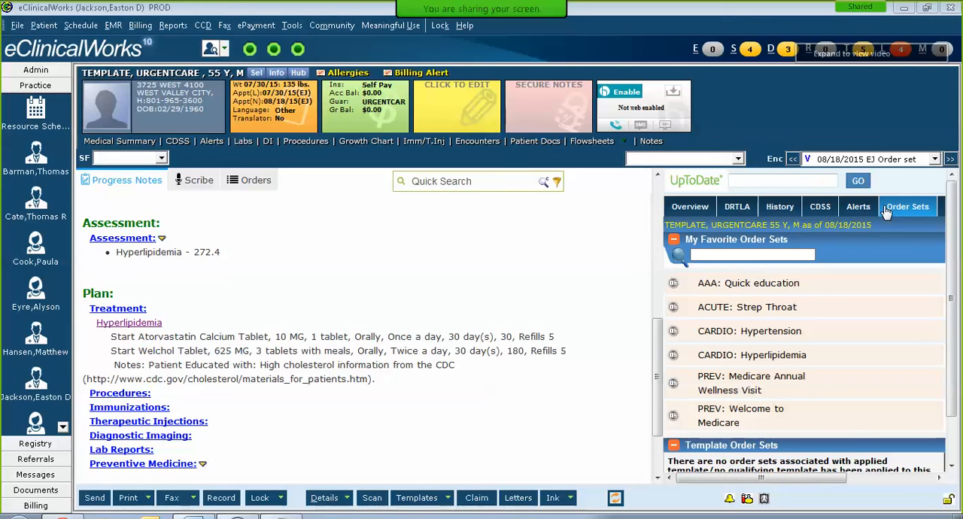
# Step: Check the patient's recent imaging and encounter records, and return to the favorite order sets
pyautogui.moveTo(775, 478)
pyautogui.mouseDown()
pyautogui.moveTo(855, 471)
pyautogui.moveTo(772, 476)
pyautogui.mouseUp()
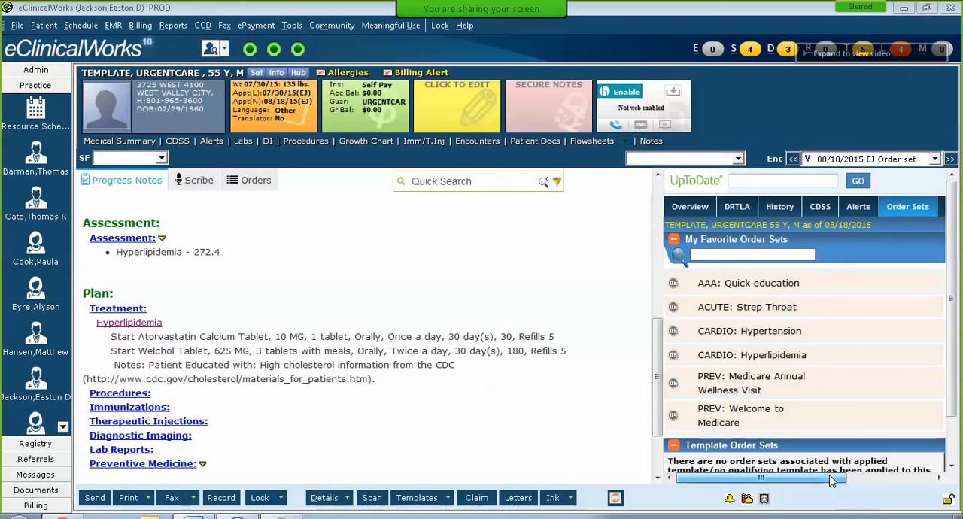
pyautogui.moveTo(832, 482); pyautogui.dragTo(779, 472)
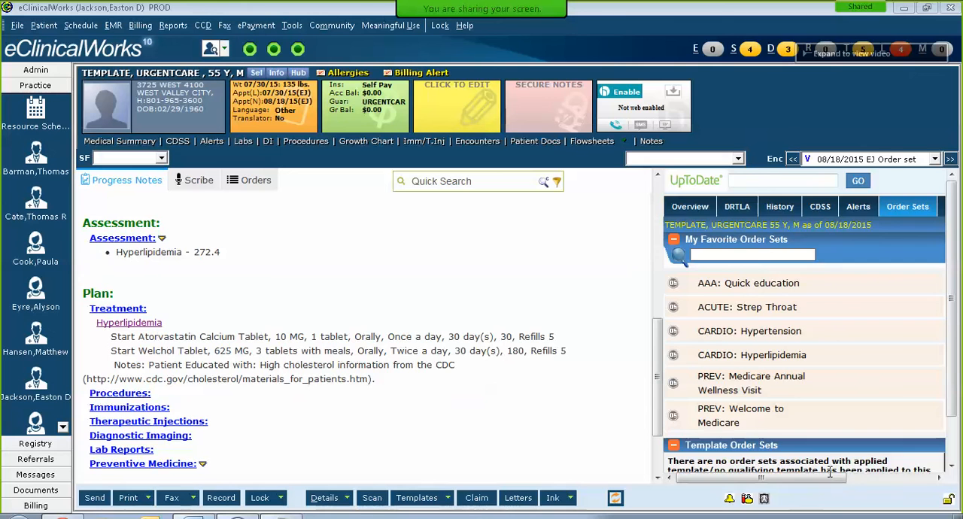
pyautogui.moveTo(830, 474)
pyautogui.mouseDown()
pyautogui.moveTo(922, 477)
pyautogui.moveTo(826, 466)
pyautogui.mouseUp()
pyautogui.click(736, 211)
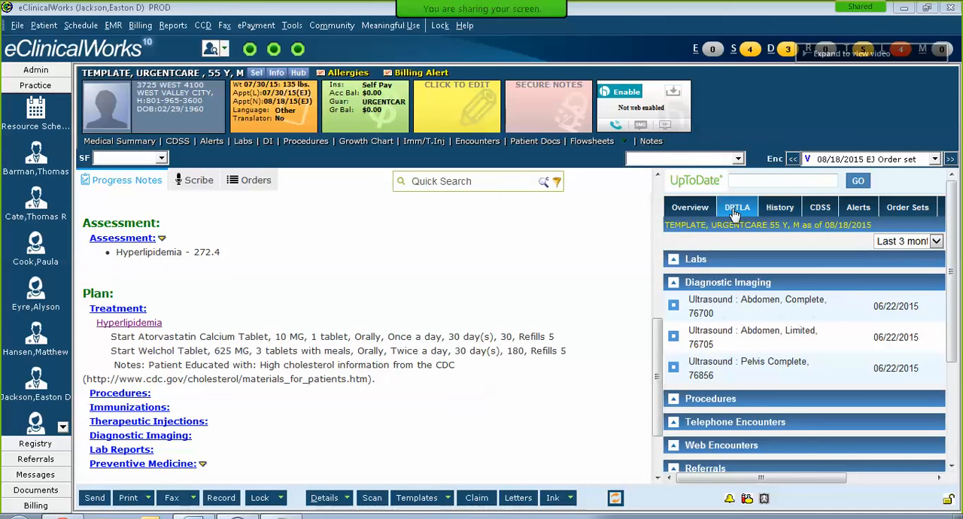
pyautogui.click(909, 211)
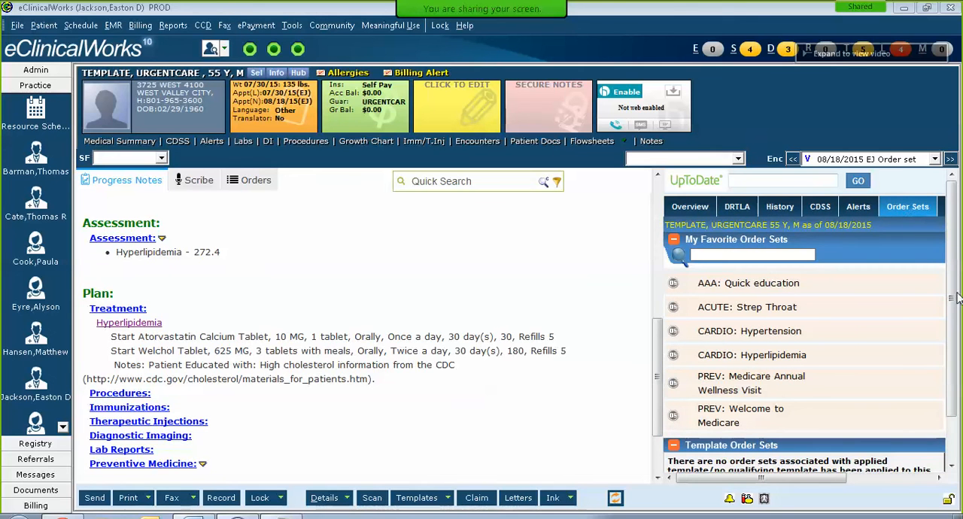
pyautogui.moveTo(953, 293); pyautogui.dragTo(957, 269)
pyautogui.moveTo(827, 480); pyautogui.dragTo(769, 468)
# Step: Open the 08/18/2015 visit with the reason Order set for Annual exam and review its progress note down to the plan
pyautogui.click(751, 50)
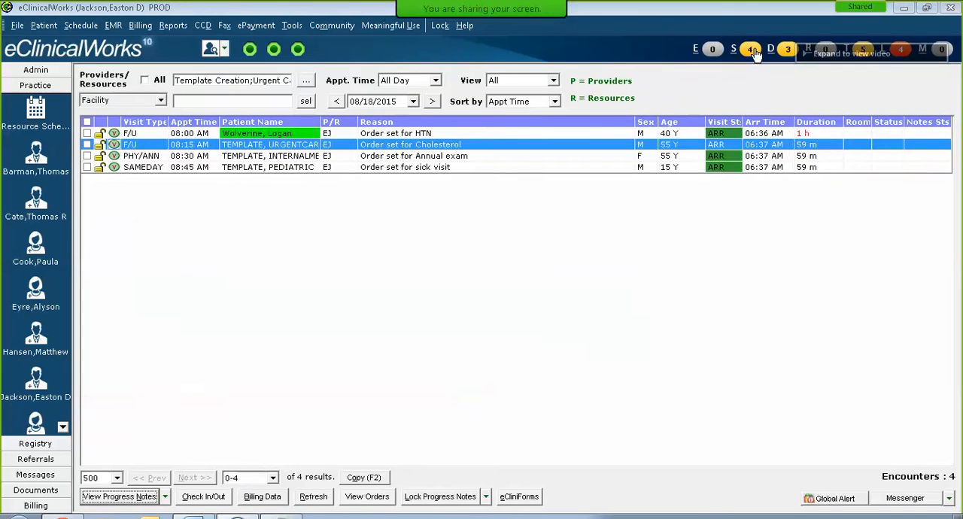
pyautogui.click(368, 169)
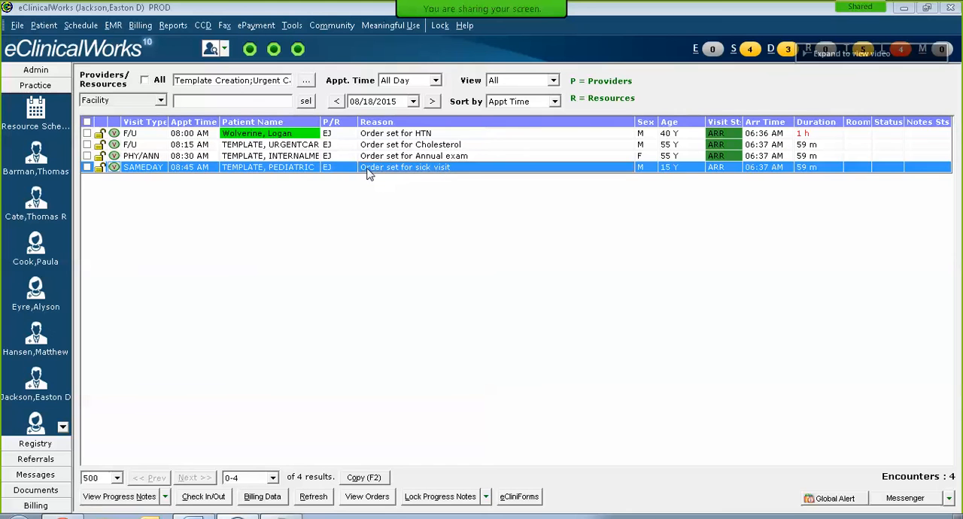
pyautogui.click(426, 147)
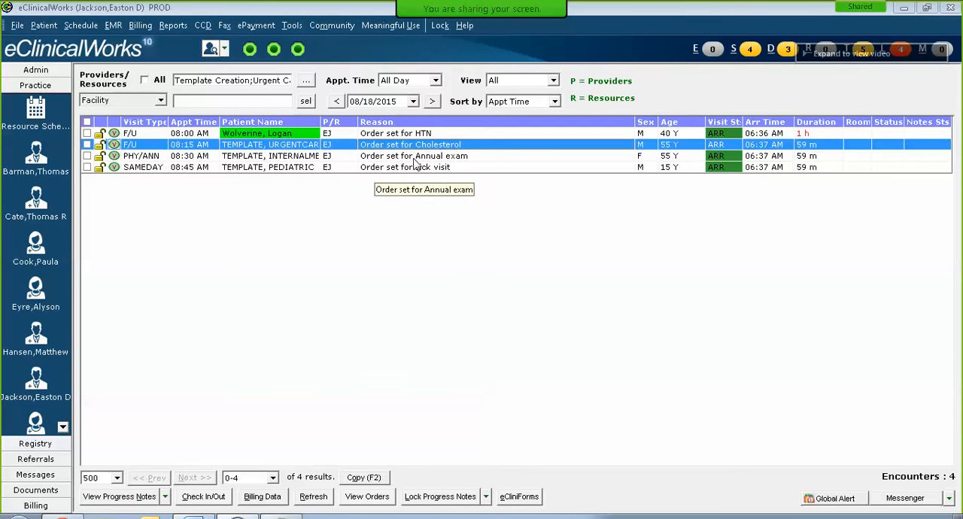
pyautogui.doubleClick(413, 158)
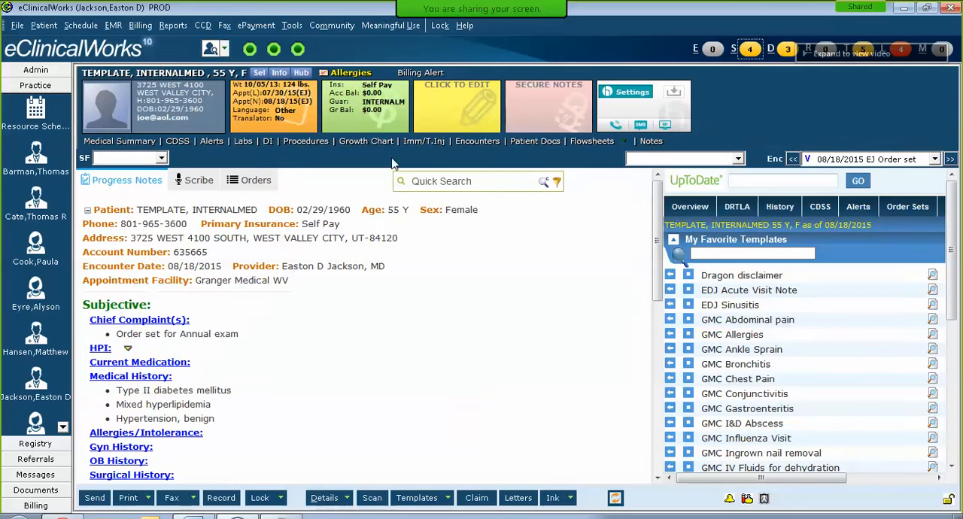
pyautogui.scroll(-1, 481, 343)
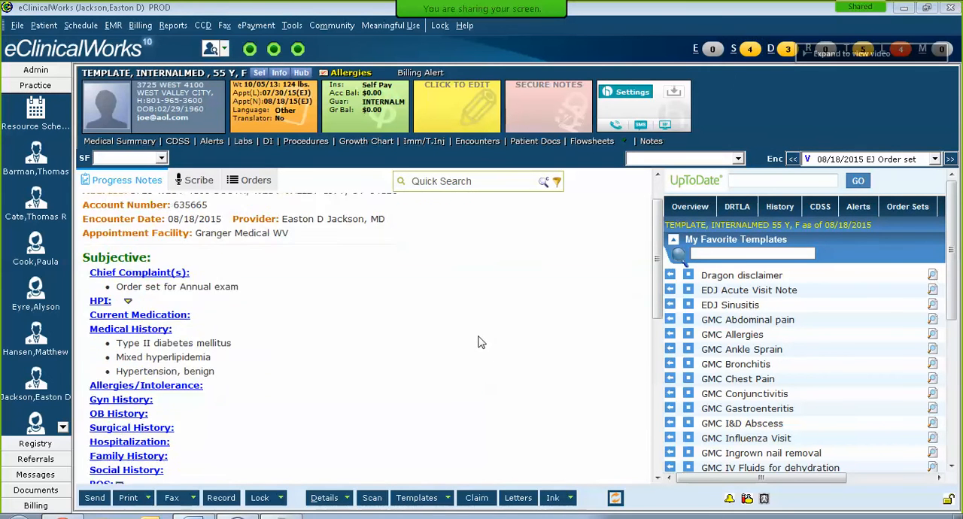
pyautogui.scroll(-1, 480, 339)
pyautogui.scroll(2, 477, 343)
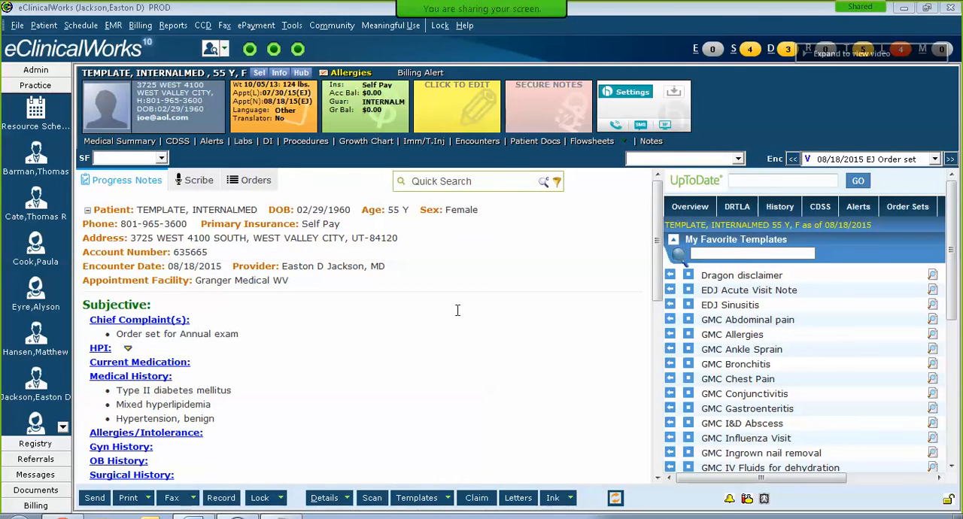
pyautogui.scroll(-2, 455, 312)
pyautogui.scroll(-6, 454, 316)
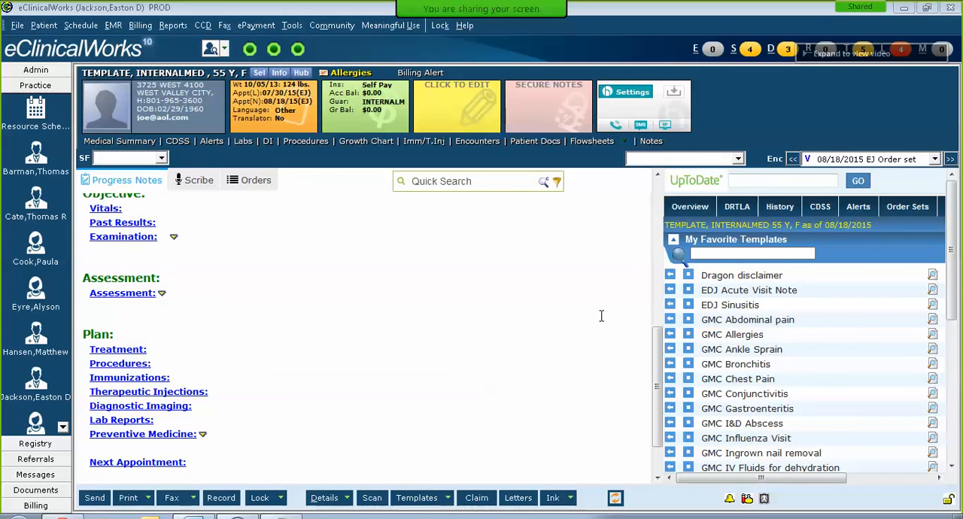
# Step: Open the PREV: Medicare Annual Wellness Visit order set with the linked assessment V70.0 Routine medical exam
pyautogui.click(915, 215)
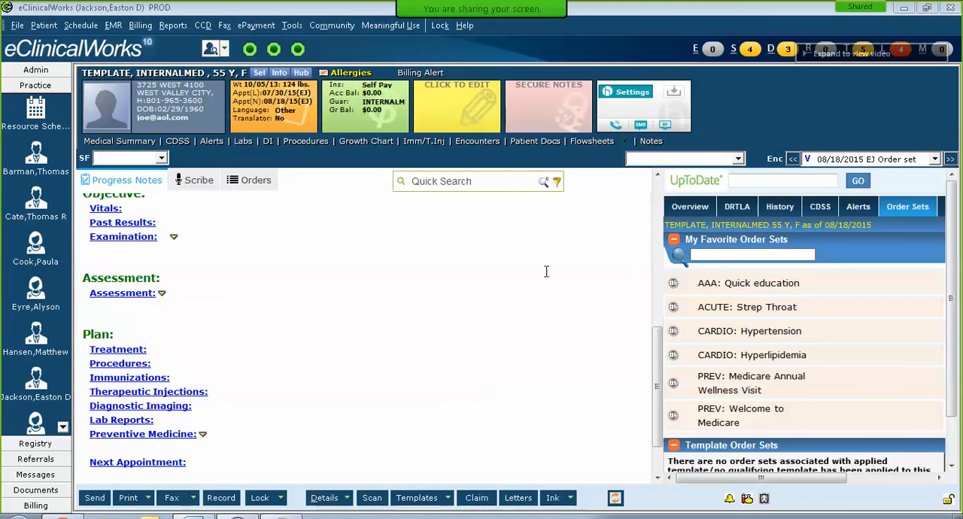
pyautogui.click(675, 386)
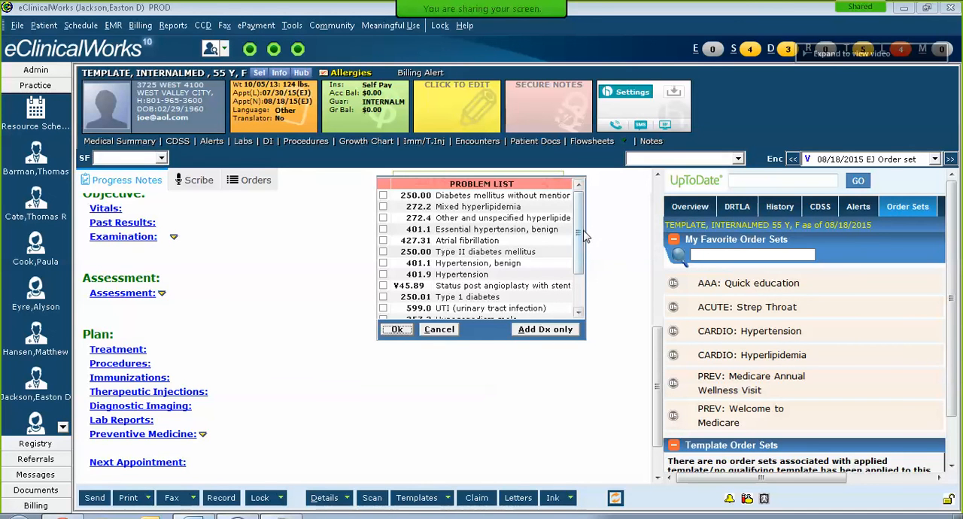
pyautogui.moveTo(579, 256); pyautogui.dragTo(579, 295)
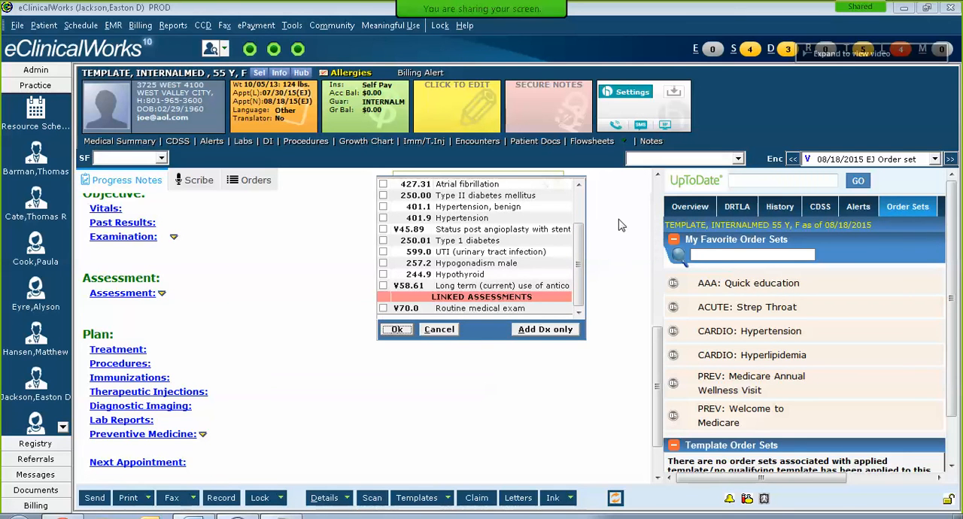
pyautogui.moveTo(579, 247)
pyautogui.mouseDown()
pyautogui.moveTo(580, 197)
pyautogui.moveTo(579, 240)
pyautogui.mouseUp()
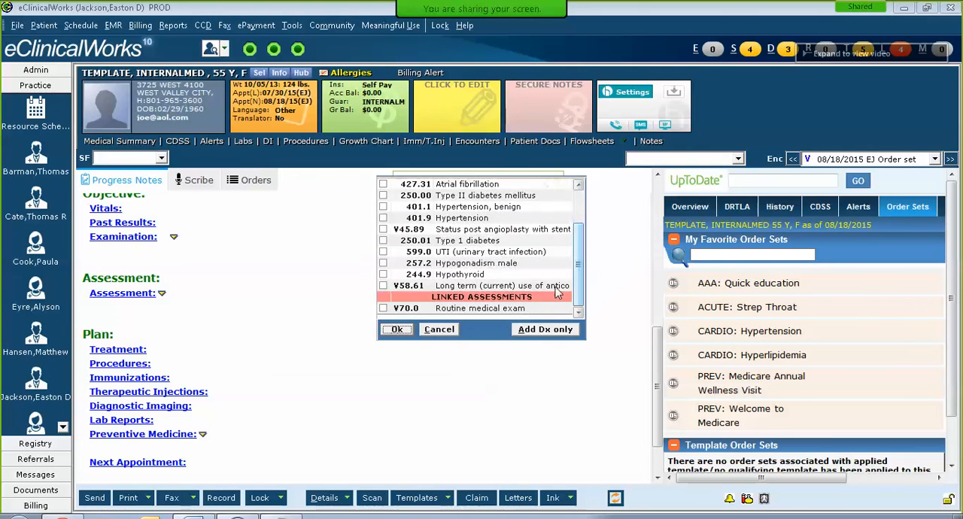
pyautogui.click(383, 308)
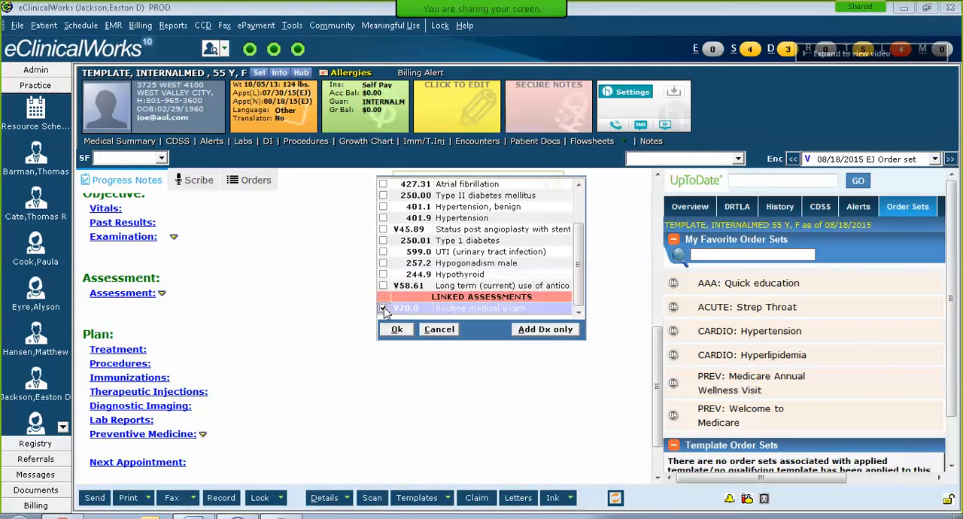
pyautogui.click(397, 330)
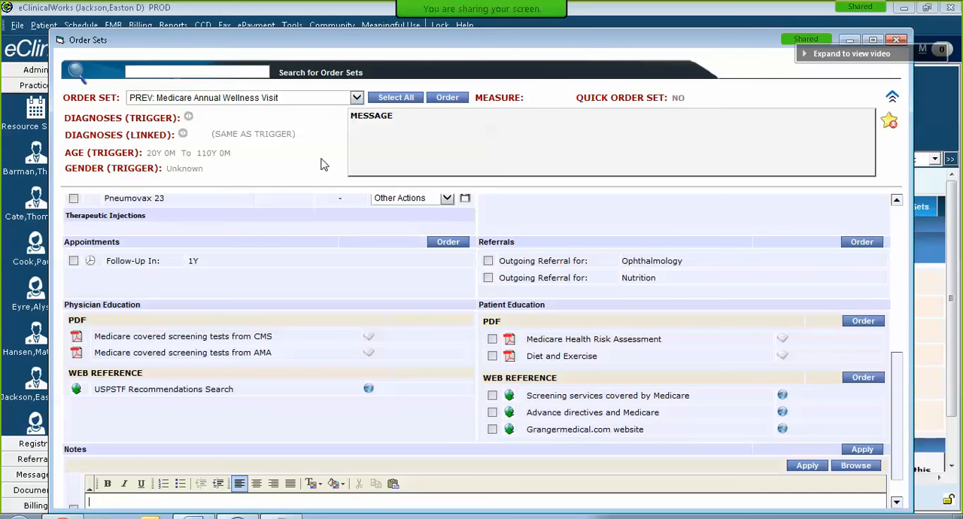
# Step: Look through the list of available order sets and examine the Medicare Annual Wellness Visit set from prescriptions down to notes
pyautogui.click(357, 98)
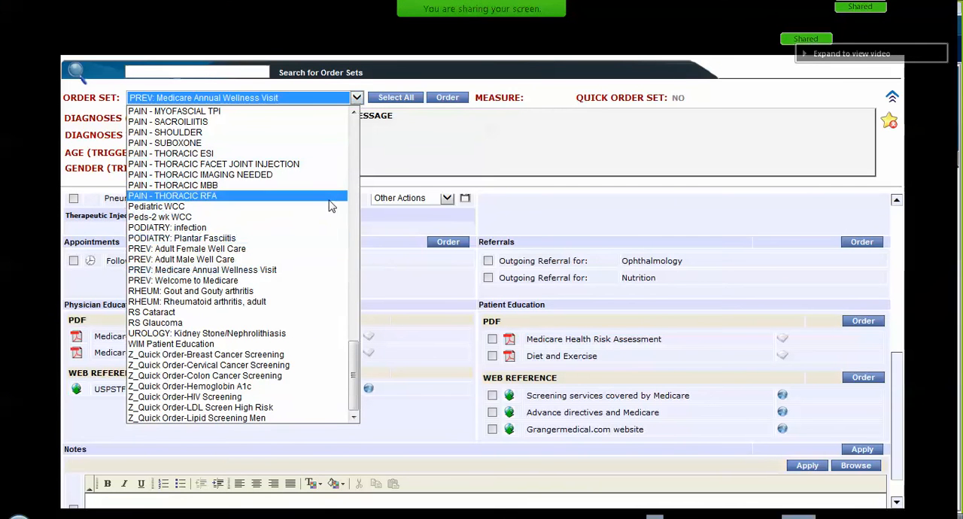
pyautogui.moveTo(356, 350); pyautogui.dragTo(359, 269)
pyautogui.click(547, 97)
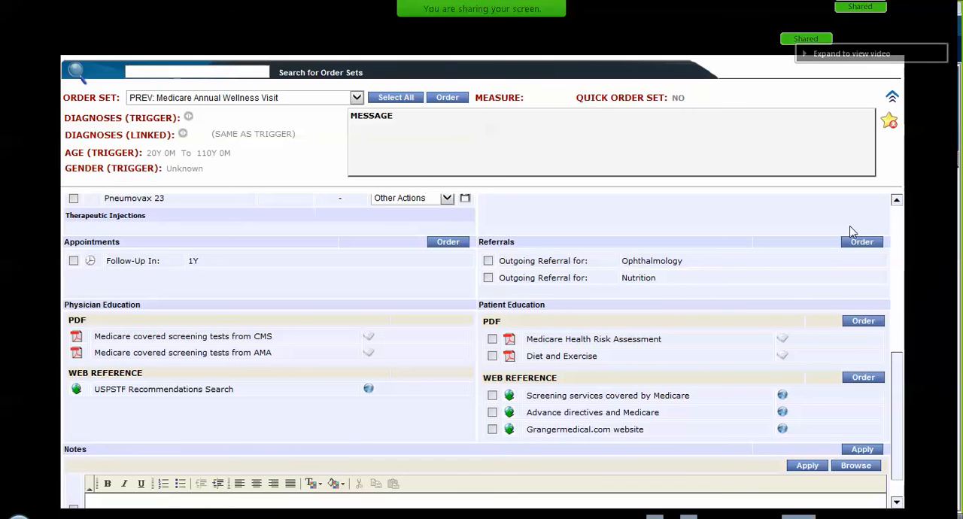
pyautogui.scroll(5, 895, 319)
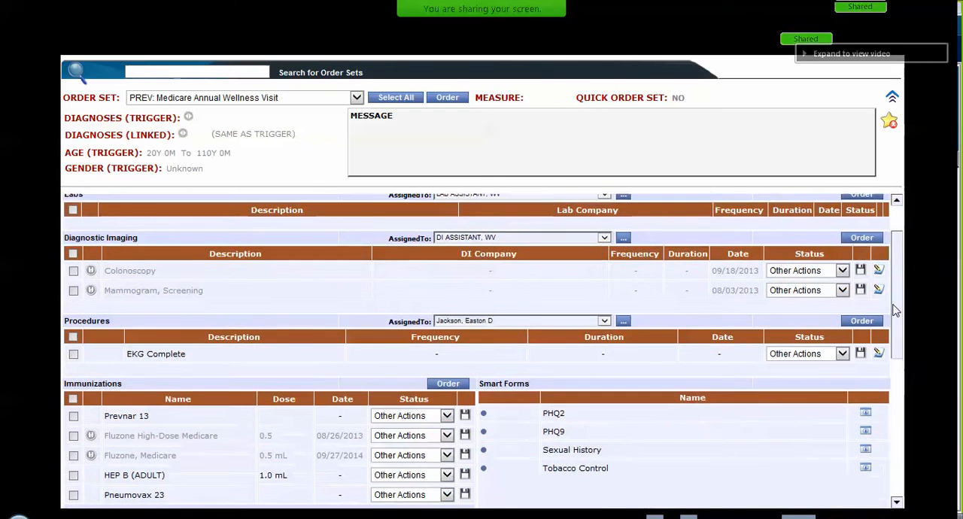
pyautogui.scroll(1, 896, 296)
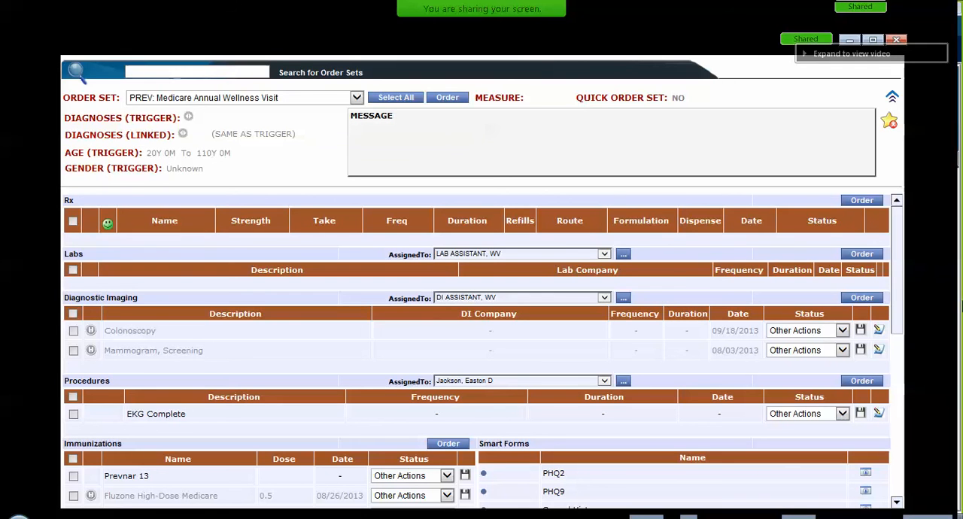
pyautogui.moveTo(898, 298); pyautogui.dragTo(897, 384)
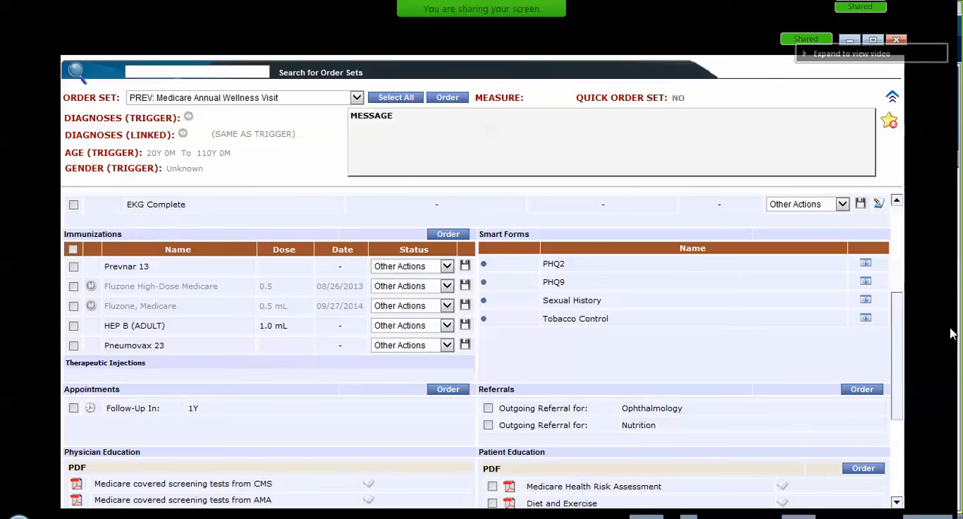
pyautogui.moveTo(903, 352); pyautogui.dragTo(903, 434)
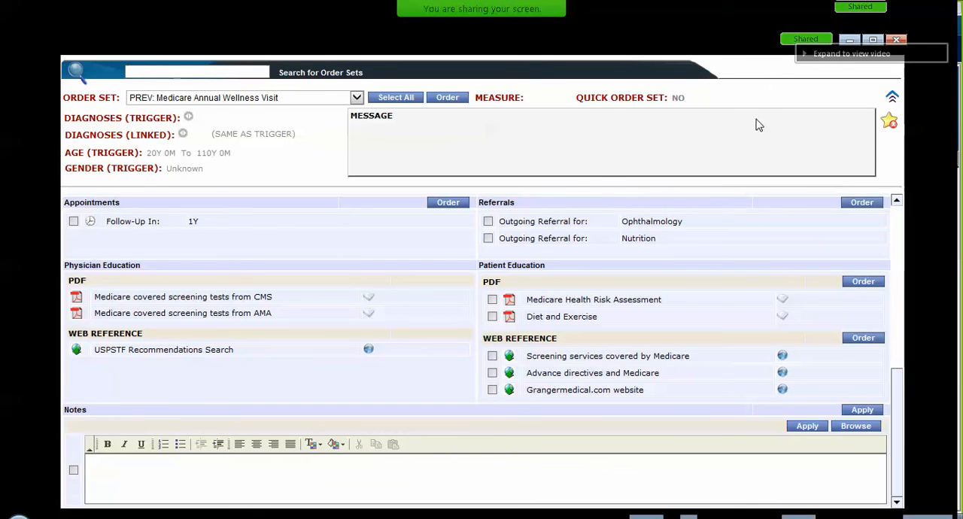
# Step: Maximize the order set window, view the physician education PDF Medicare covered screening tests from CMS, and close it
pyautogui.click(873, 41)
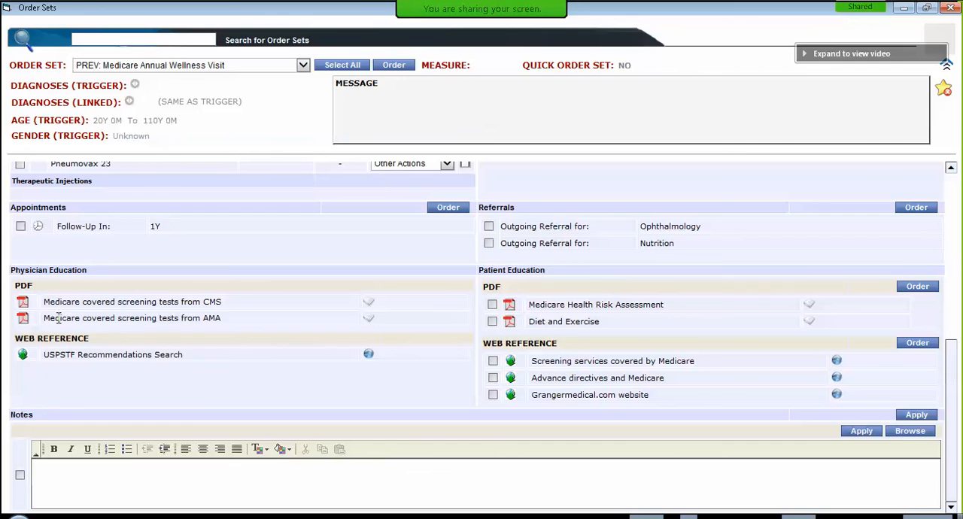
pyautogui.click(24, 304)
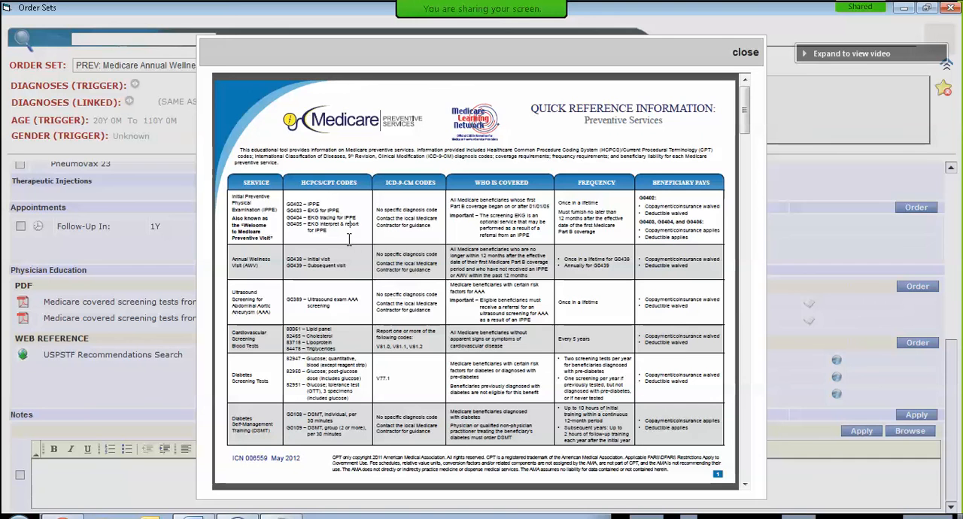
pyautogui.moveTo(350, 239); pyautogui.dragTo(285, 207)
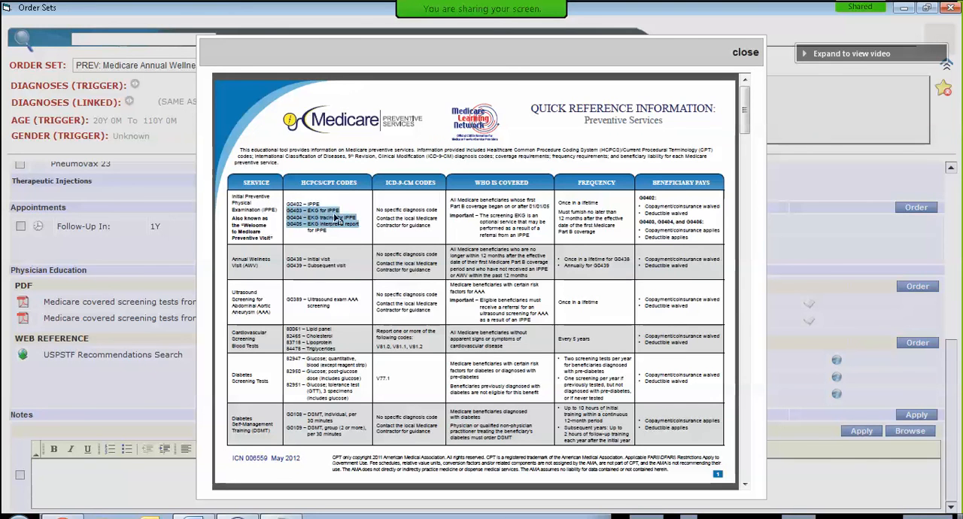
pyautogui.click(338, 218)
pyautogui.click(748, 53)
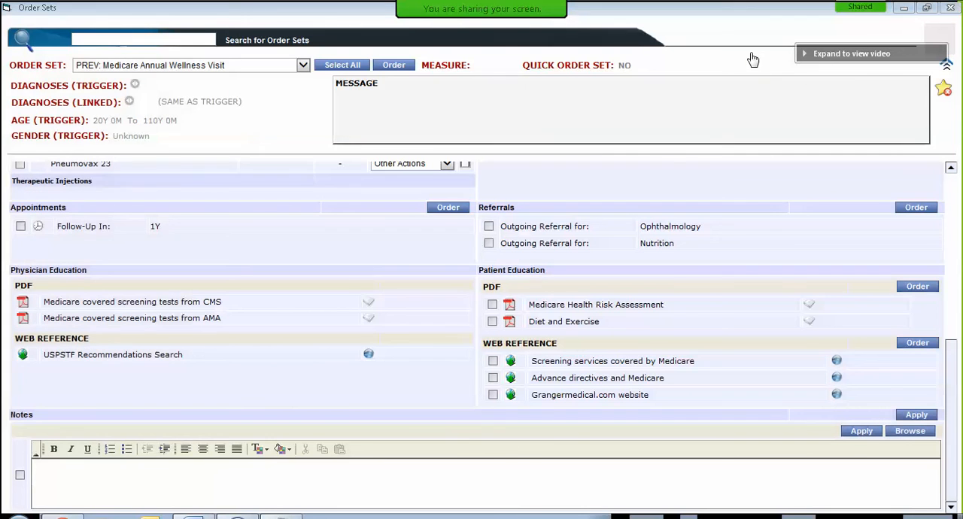
# Step: Look up USPSTF recommendations for a sexually active 65-year-old male tobacco user through the physician web reference, and close the results
pyautogui.click(24, 355)
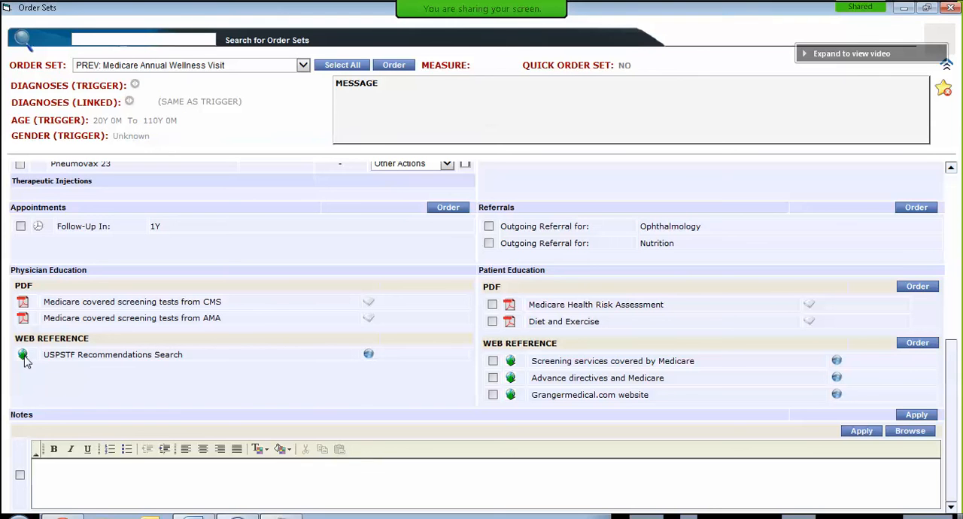
pyautogui.click(24, 359)
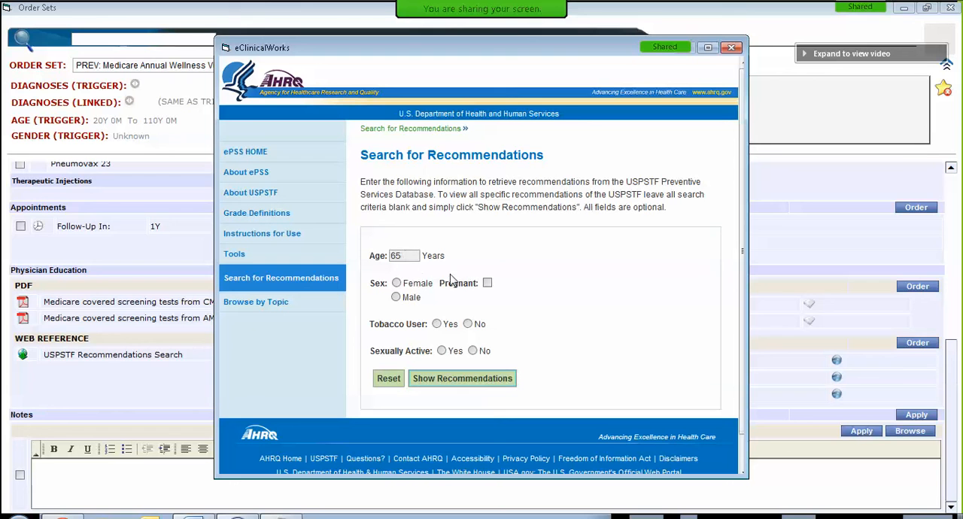
pyautogui.click(396, 298)
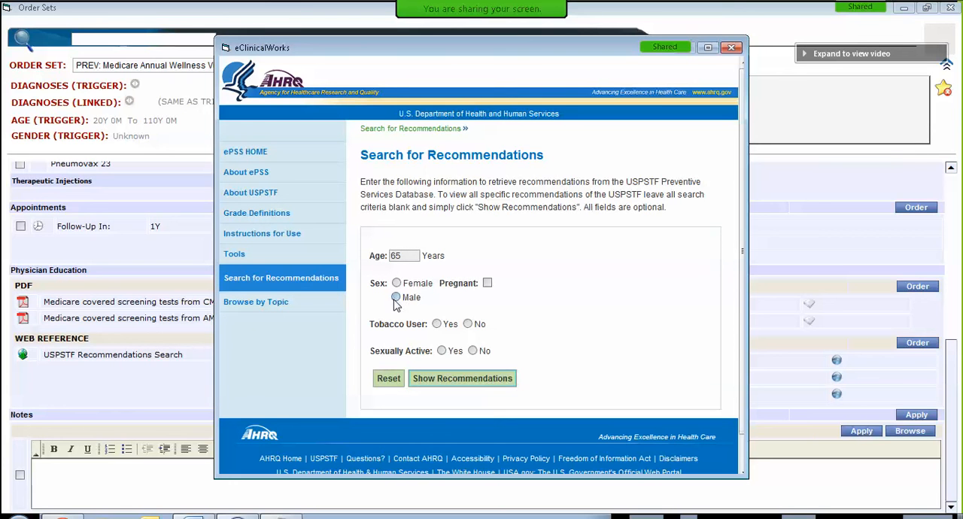
pyautogui.click(450, 327)
pyautogui.click(451, 351)
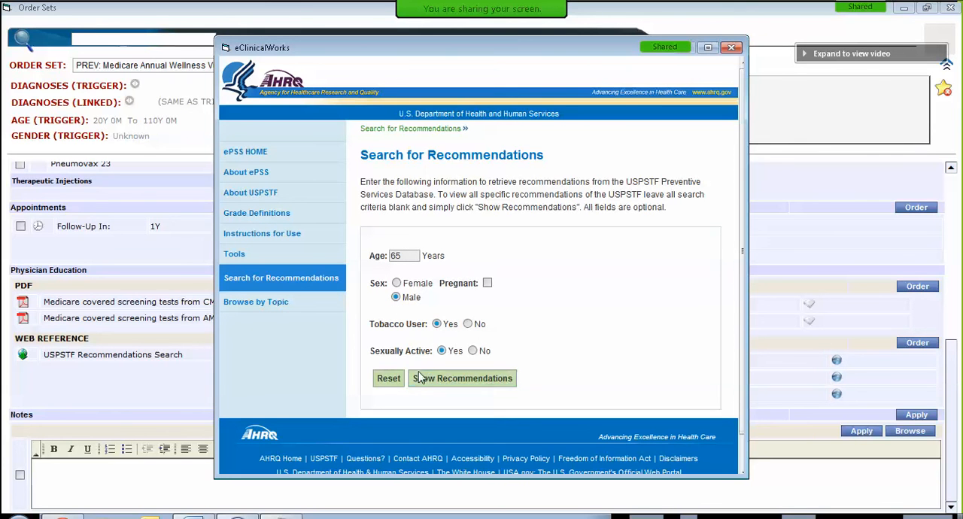
pyautogui.click(444, 380)
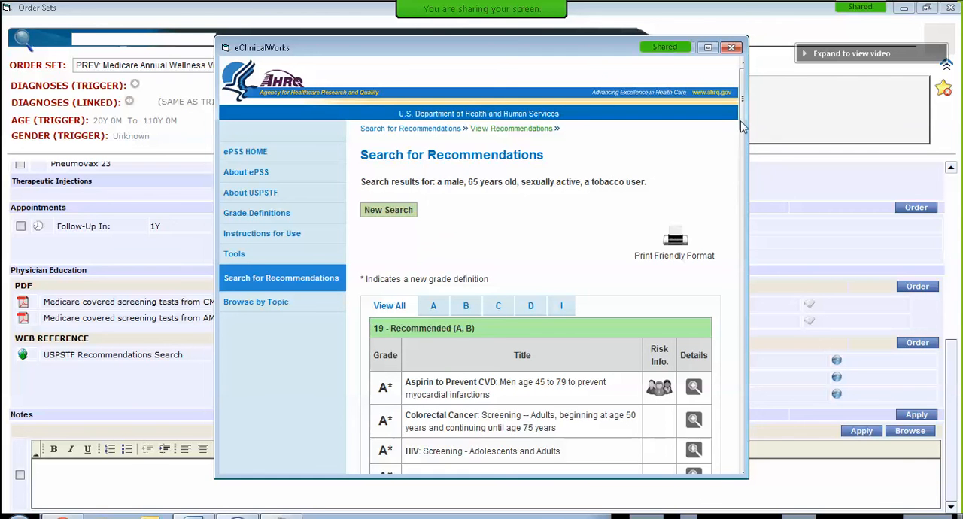
pyautogui.moveTo(743, 128); pyautogui.dragTo(757, 110)
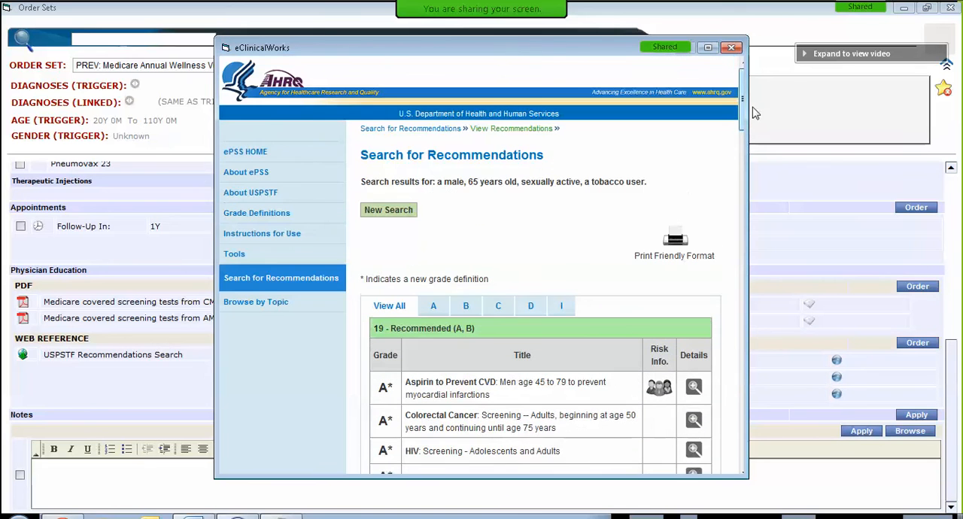
pyautogui.click(734, 51)
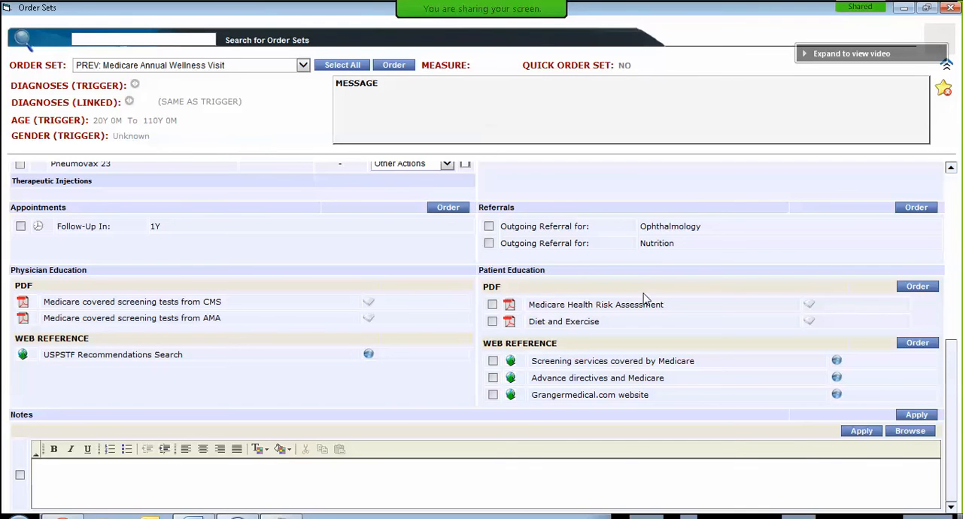
# Step: Order the Diet and Exercise PDF and the Screening services covered by Medicare web reference together, and review the note's plan
pyautogui.click(492, 321)
pyautogui.click(492, 362)
pyautogui.click(392, 65)
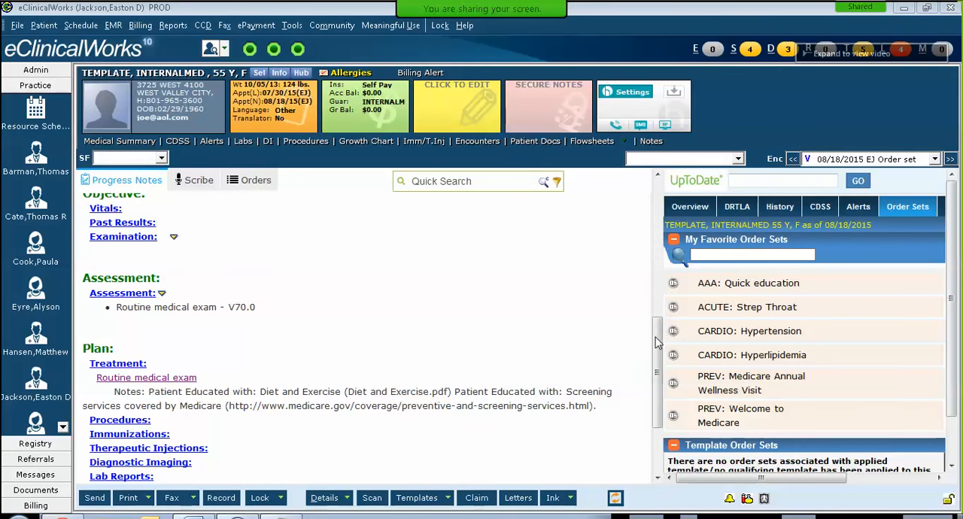
pyautogui.scroll(-3, 653, 353)
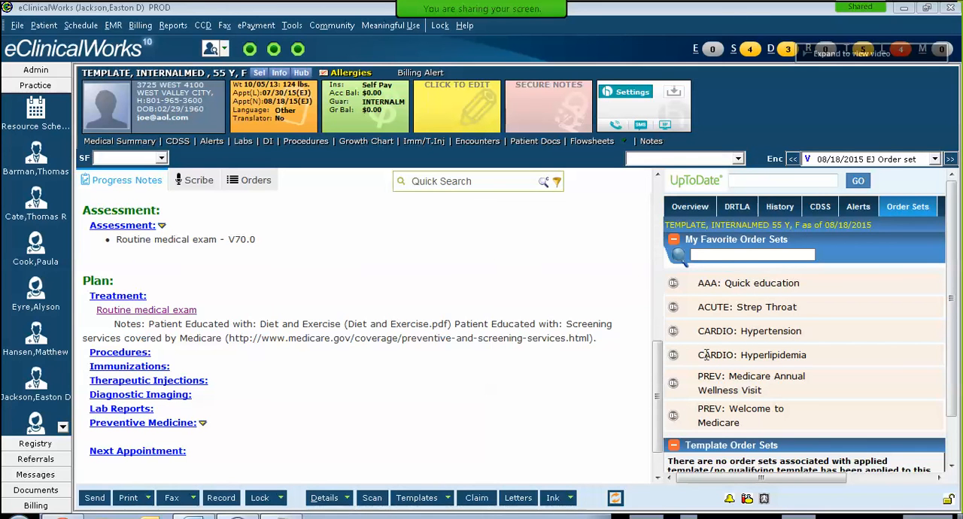
pyautogui.moveTo(659, 372); pyautogui.dragTo(663, 398)
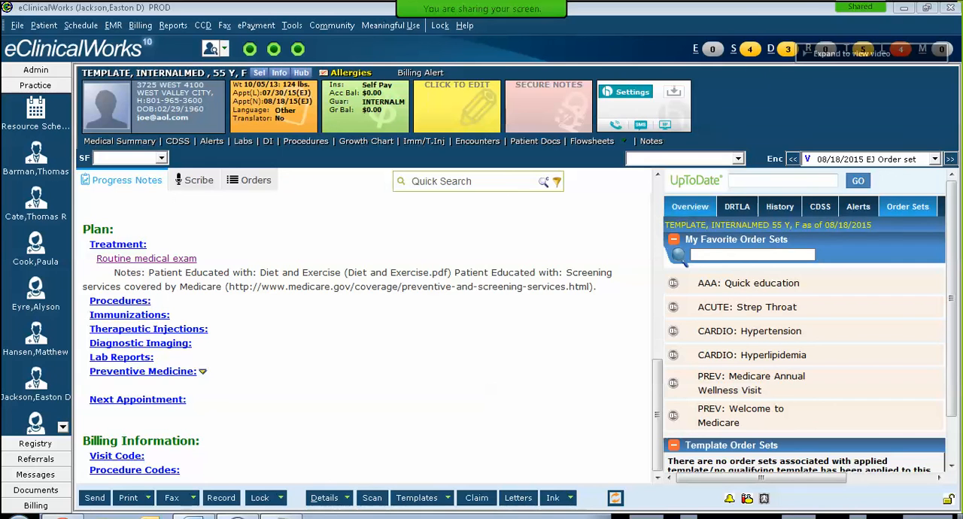
# Step: Open the pediatric patient's 08:45 AM sick visit and merge the GMC Strep Throat template into its progress note
pyautogui.click(750, 50)
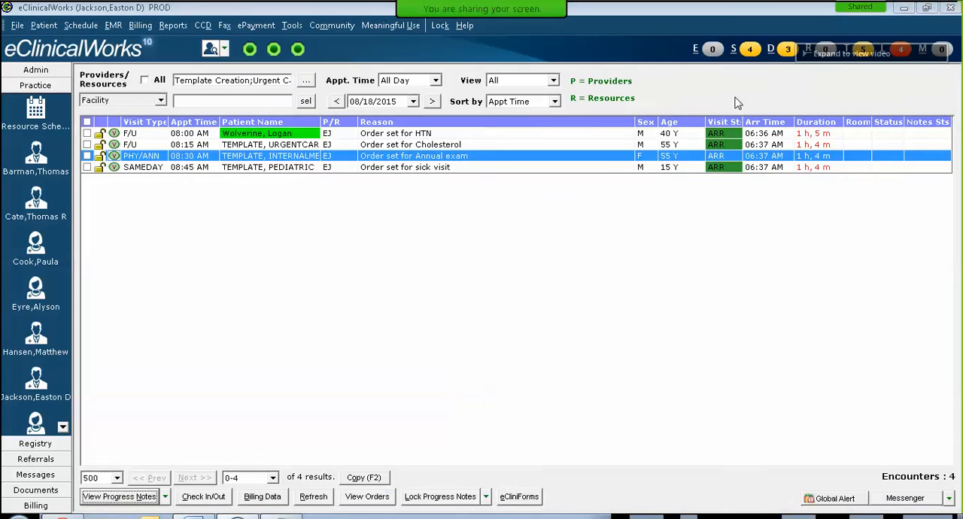
pyautogui.doubleClick(403, 167)
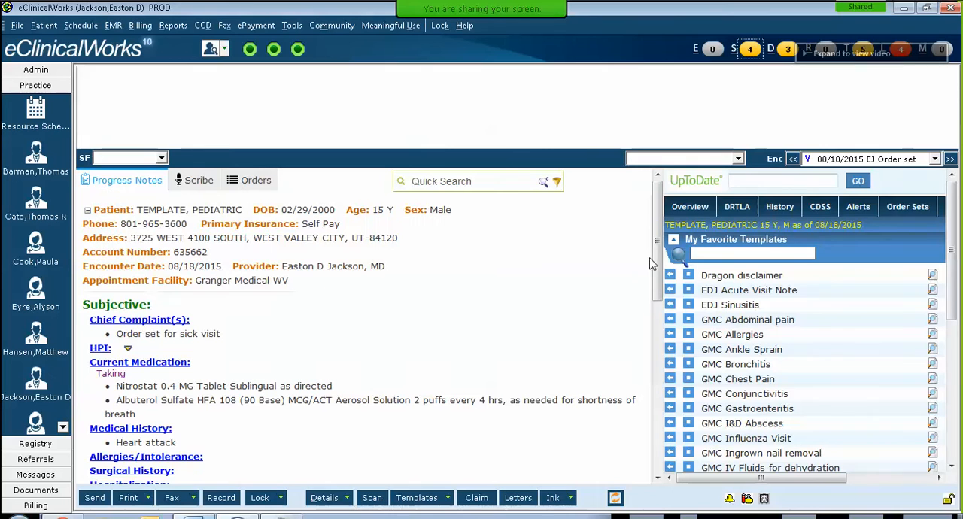
pyautogui.scroll(-10, 654, 268)
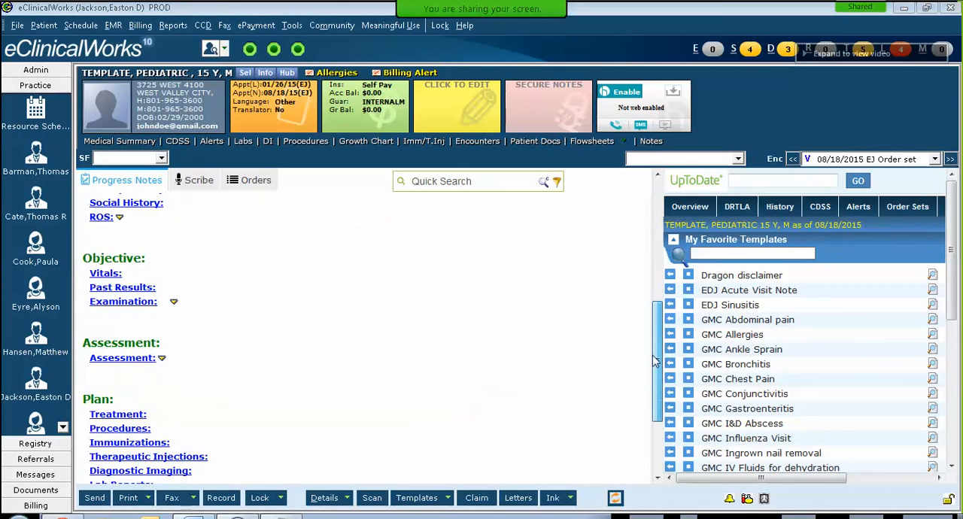
pyautogui.scroll(-5, 946, 308)
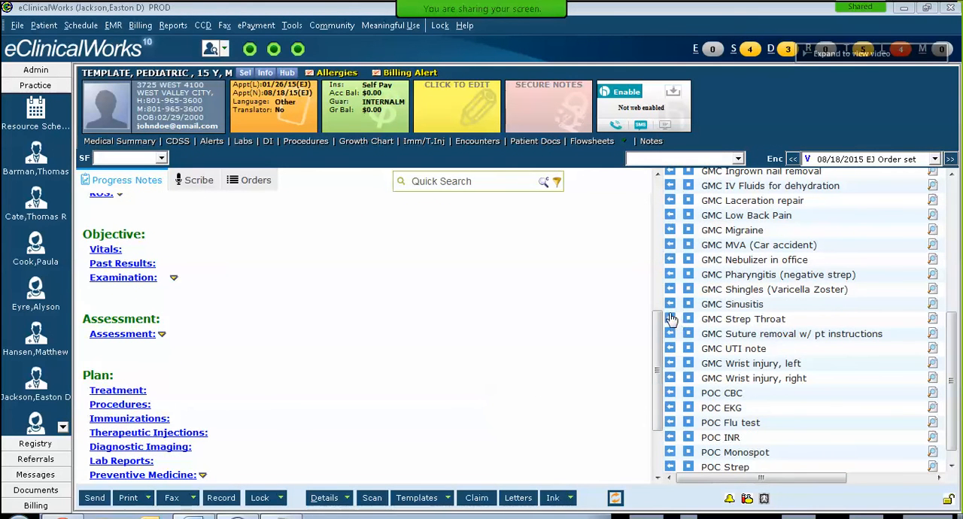
pyautogui.scroll(3, 659, 290)
pyautogui.moveTo(665, 284); pyautogui.dragTo(661, 357)
pyautogui.scroll(5, 957, 311)
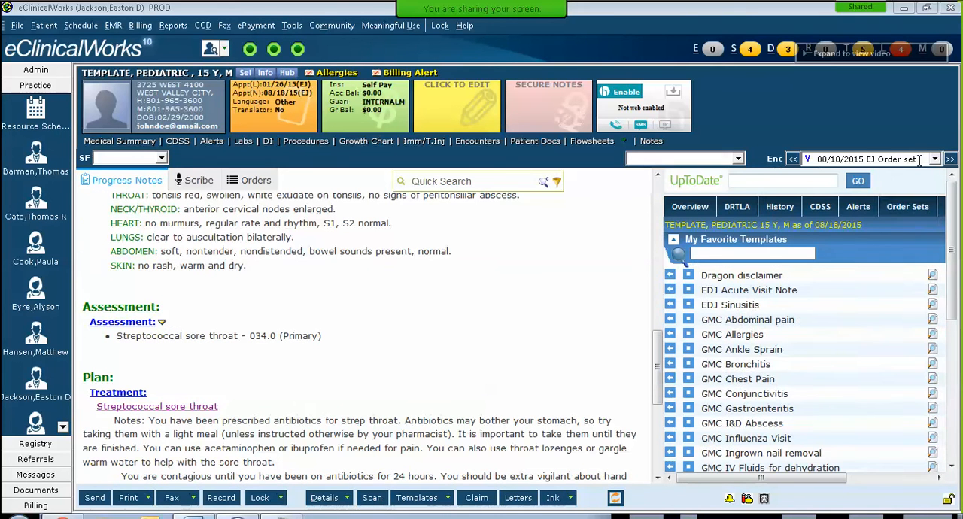
# Step: Open the ACUTE: Strep Throat order set for the linked assessment 034.0 Strep throat and examine its prescriptions, labs, injections, referrals and education
pyautogui.click(914, 211)
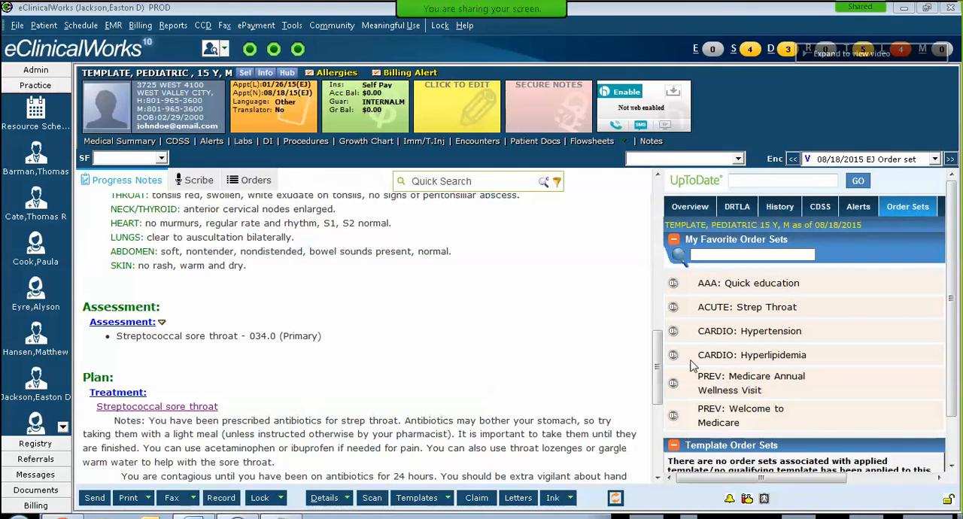
pyautogui.click(674, 308)
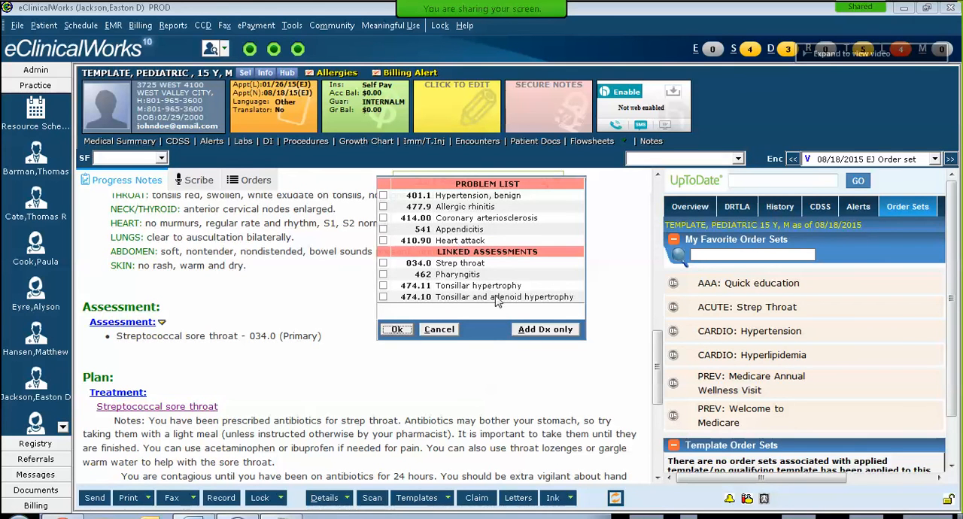
pyautogui.click(383, 263)
pyautogui.click(397, 329)
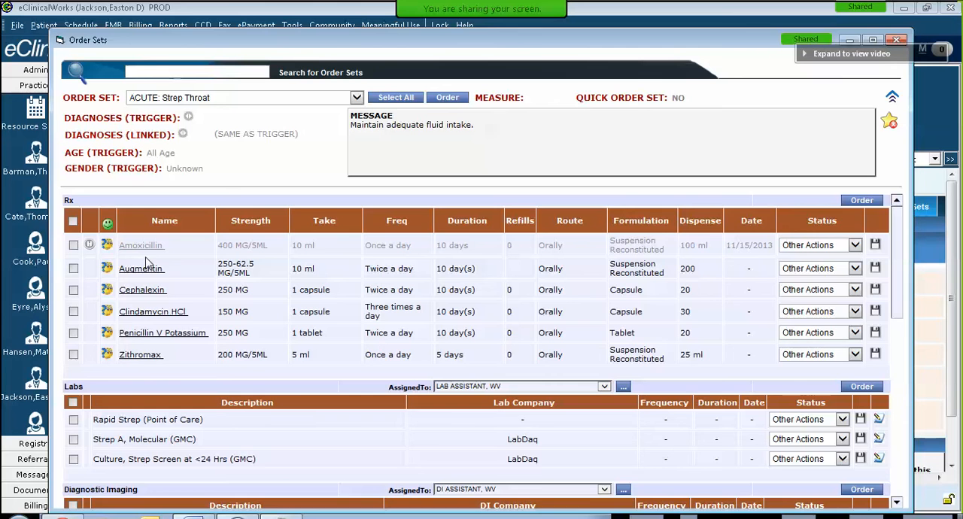
pyautogui.scroll(-3, 232, 305)
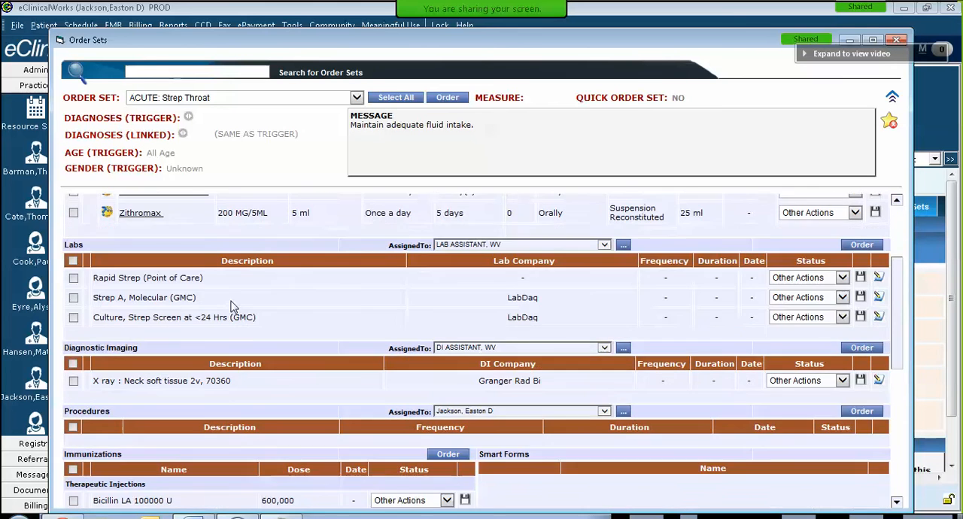
pyautogui.scroll(-2, 195, 305)
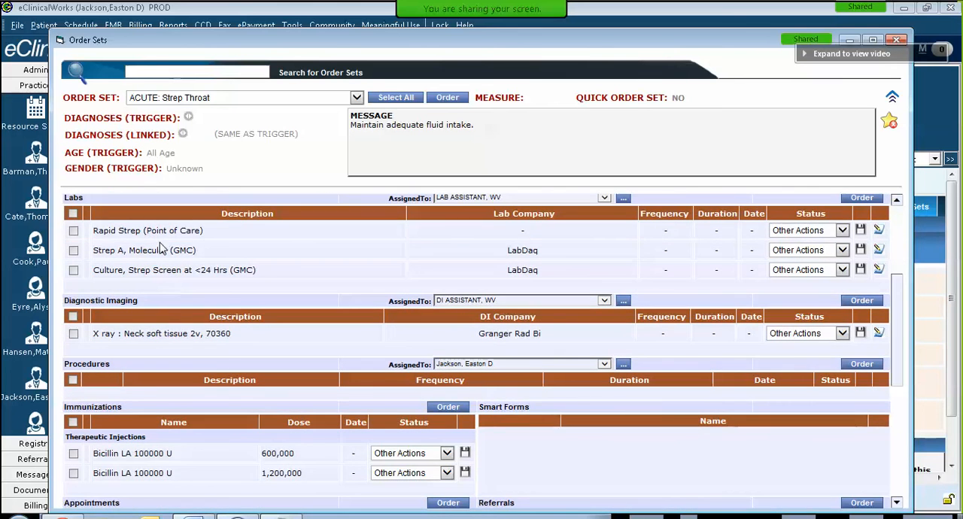
pyautogui.scroll(-3, 180, 271)
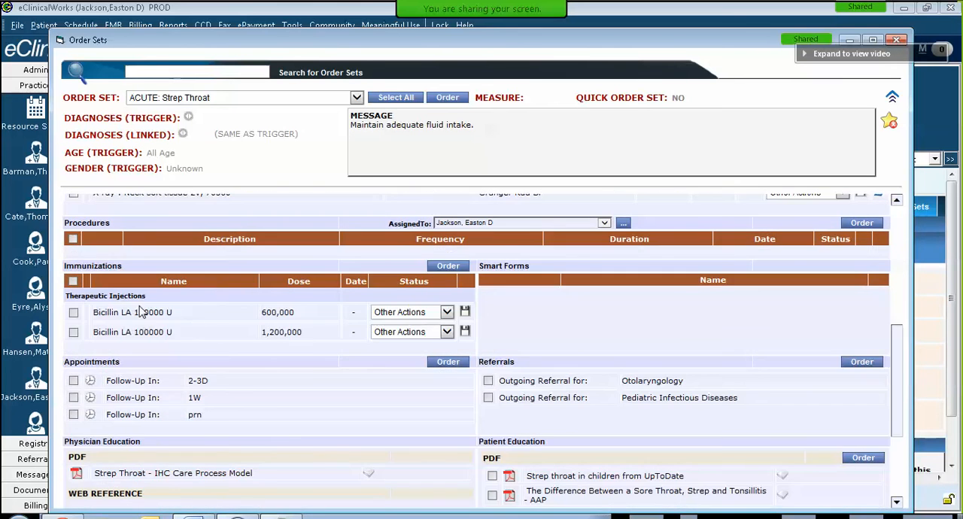
pyautogui.scroll(-1, 256, 365)
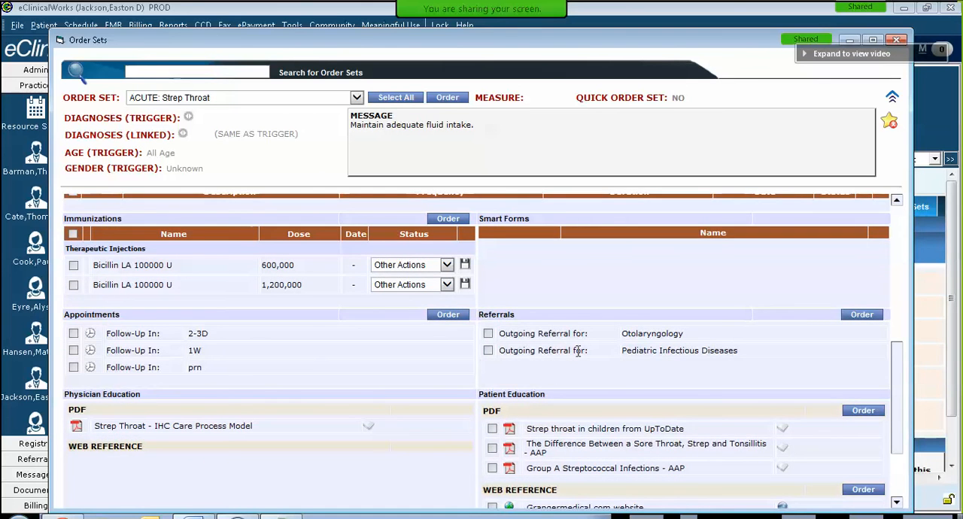
pyautogui.scroll(-2, 463, 290)
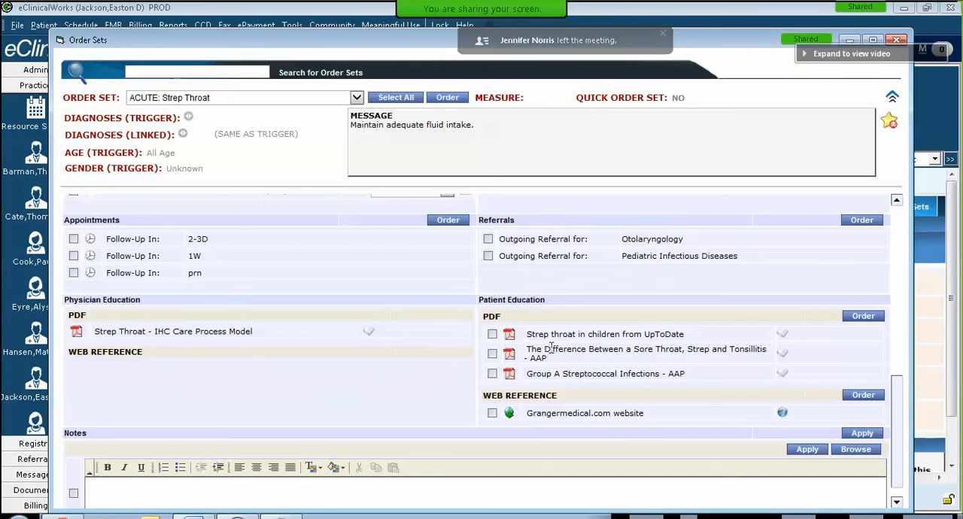
# Step: Switch to the DERM: Patient Education order set and look through its patient education PDFs, web reference and notes
pyautogui.click(357, 98)
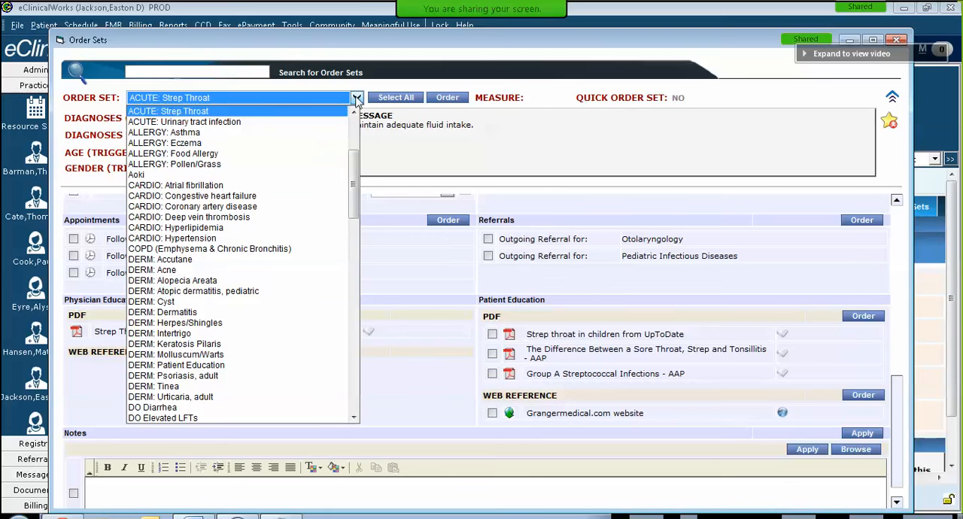
pyautogui.moveTo(360, 206); pyautogui.dragTo(356, 214)
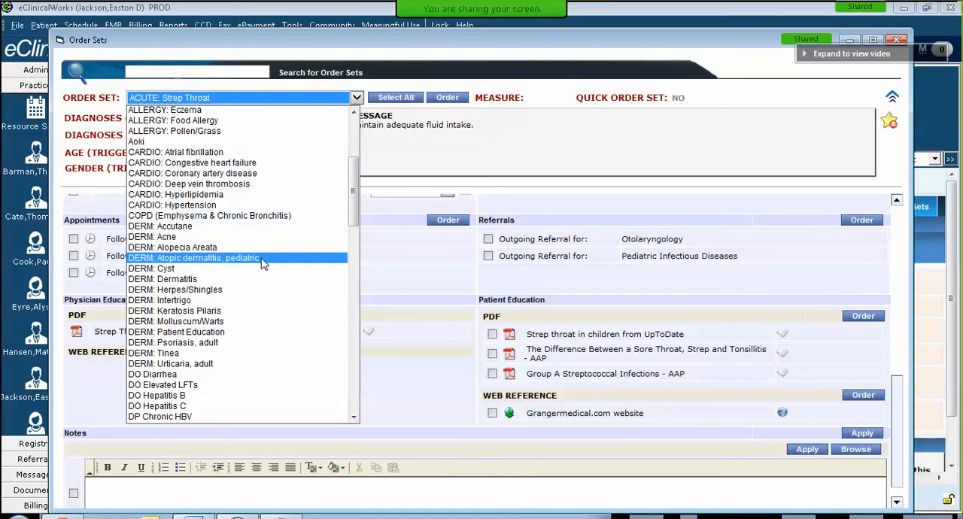
pyautogui.click(233, 332)
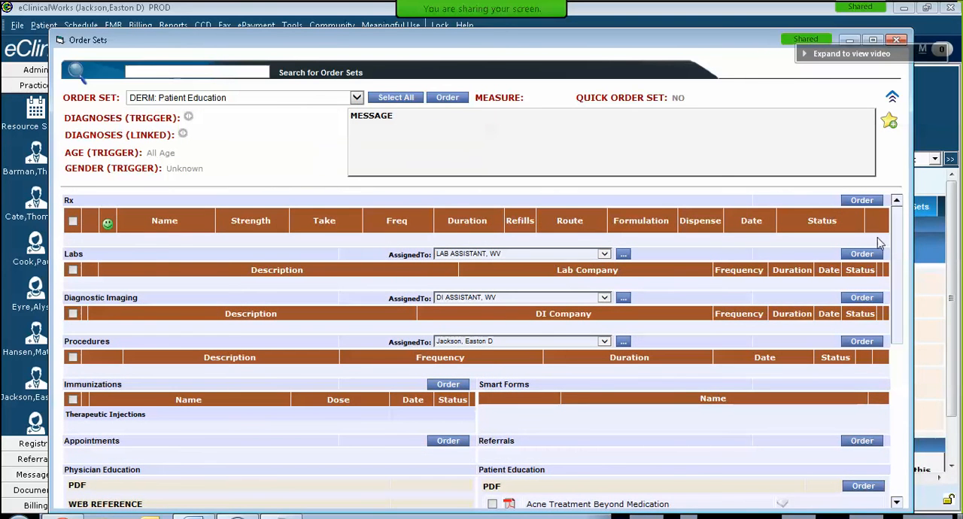
pyautogui.scroll(-1, 895, 254)
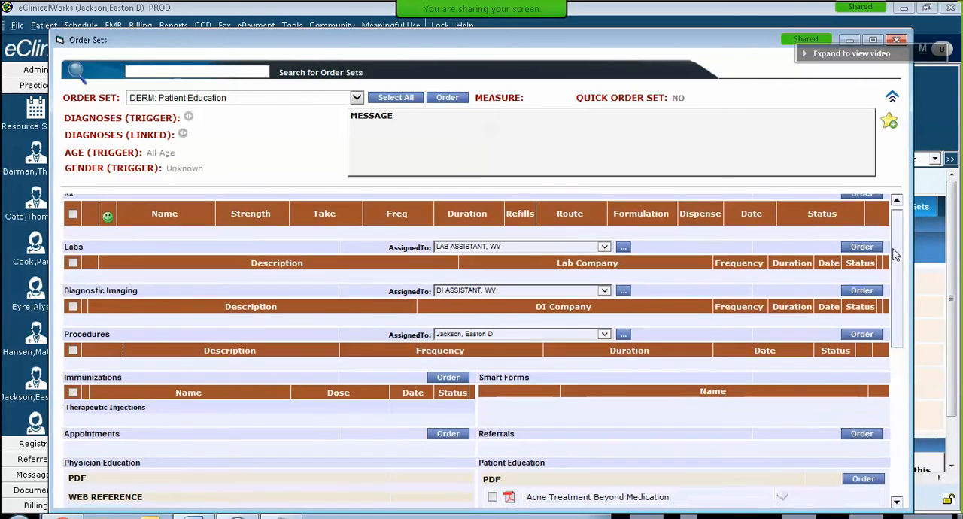
pyautogui.moveTo(895, 254); pyautogui.dragTo(901, 365)
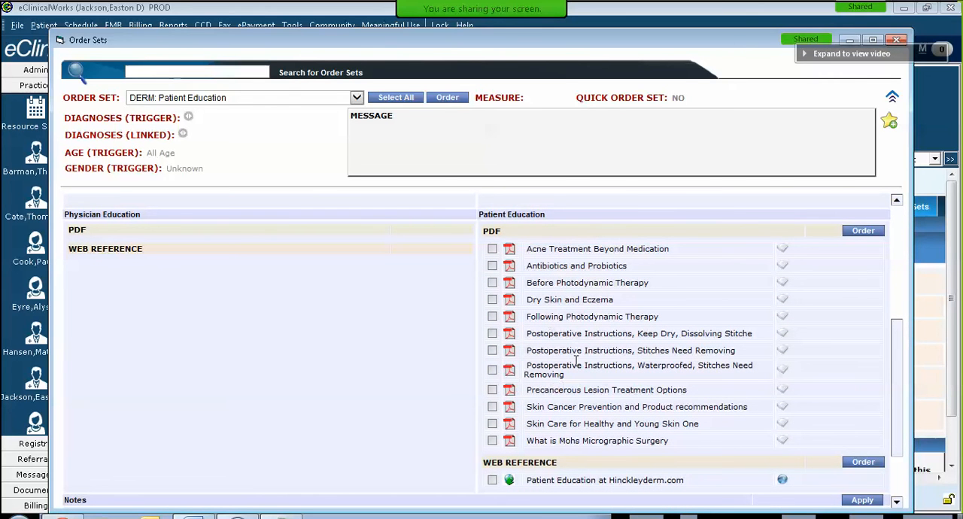
pyautogui.moveTo(898, 393); pyautogui.dragTo(903, 433)
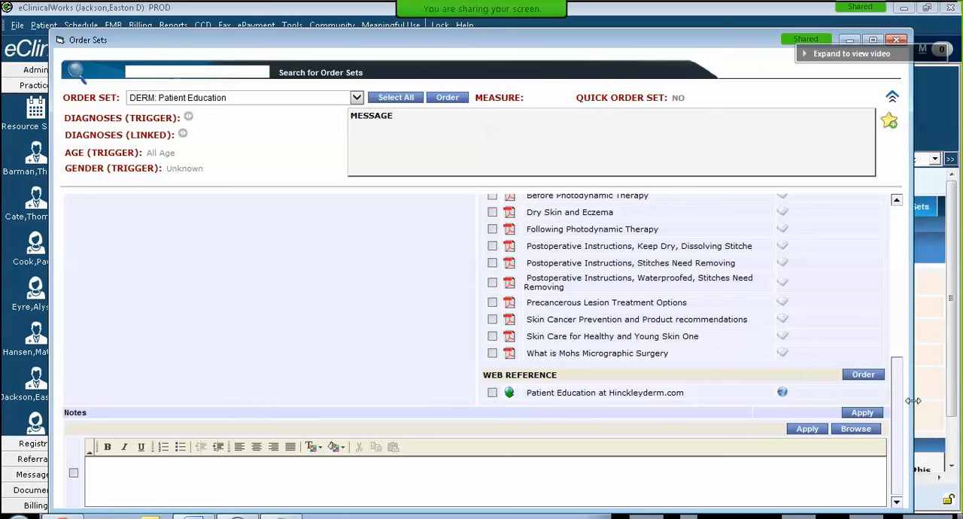
pyautogui.moveTo(901, 412); pyautogui.dragTo(909, 255)
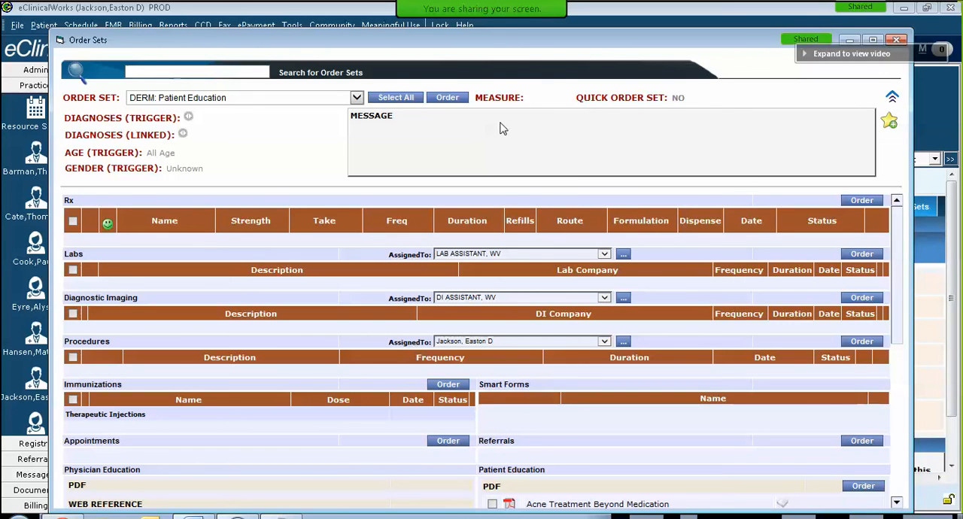
# Step: Load the physician-named order set listed just above ENDO: Diabetes, review its contents, add it to My Favorites, and close the order sets
pyautogui.click(357, 103)
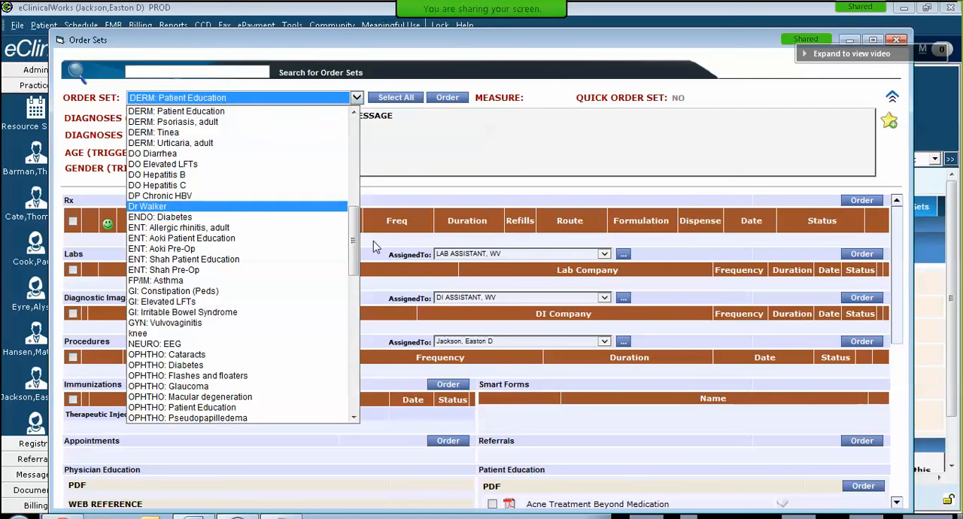
pyautogui.click(210, 207)
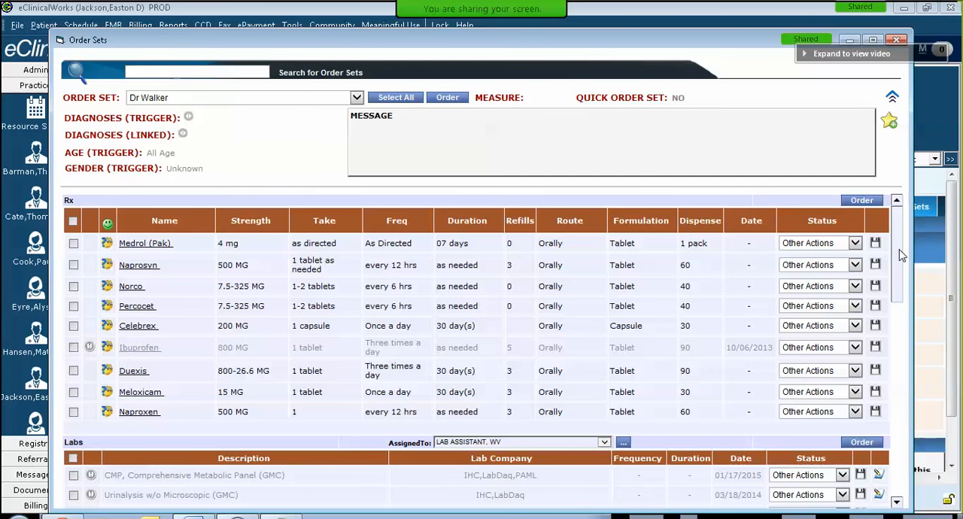
pyautogui.scroll(-5, 901, 256)
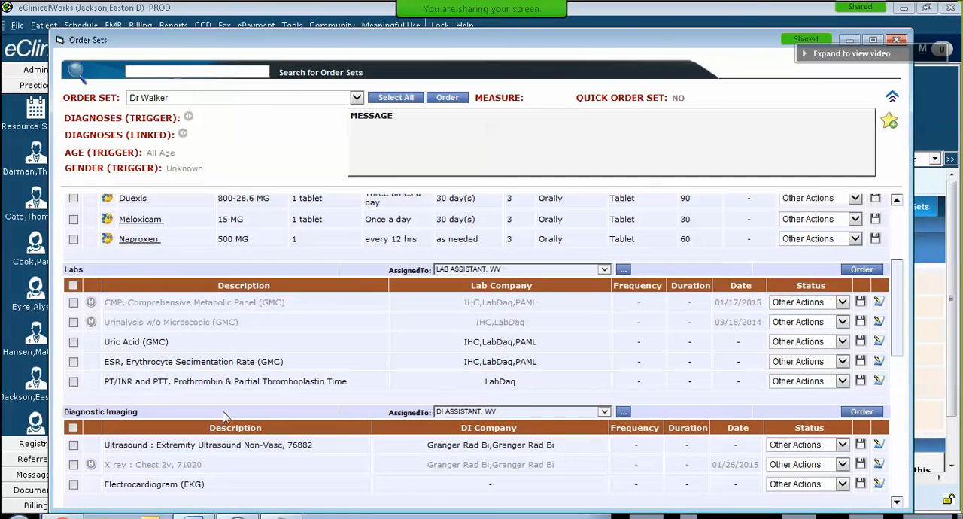
pyautogui.moveTo(902, 311); pyautogui.dragTo(909, 392)
pyautogui.scroll(-2, 908, 401)
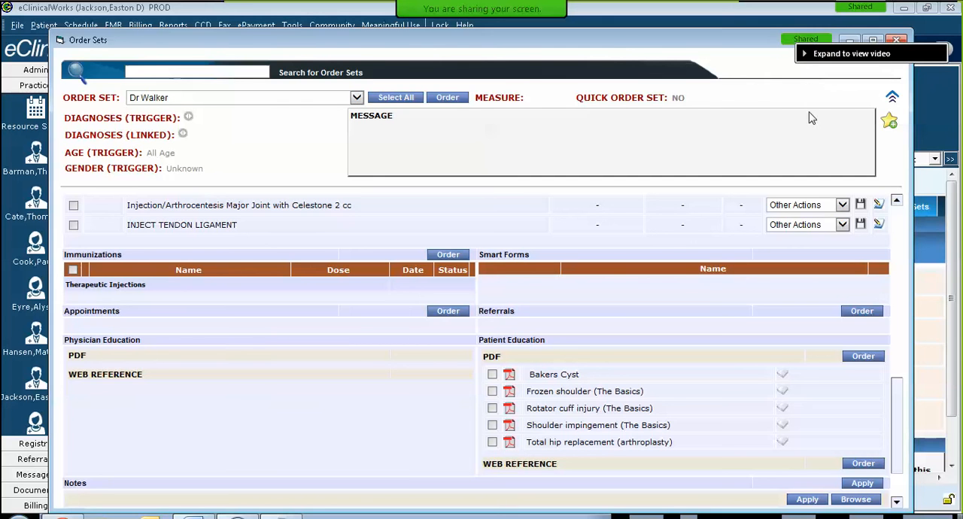
pyautogui.click(892, 125)
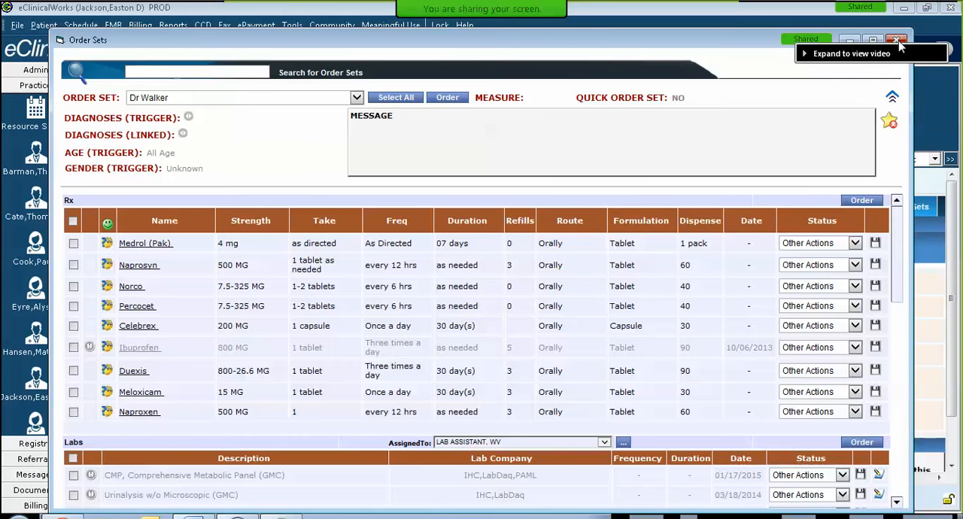
pyautogui.click(895, 39)
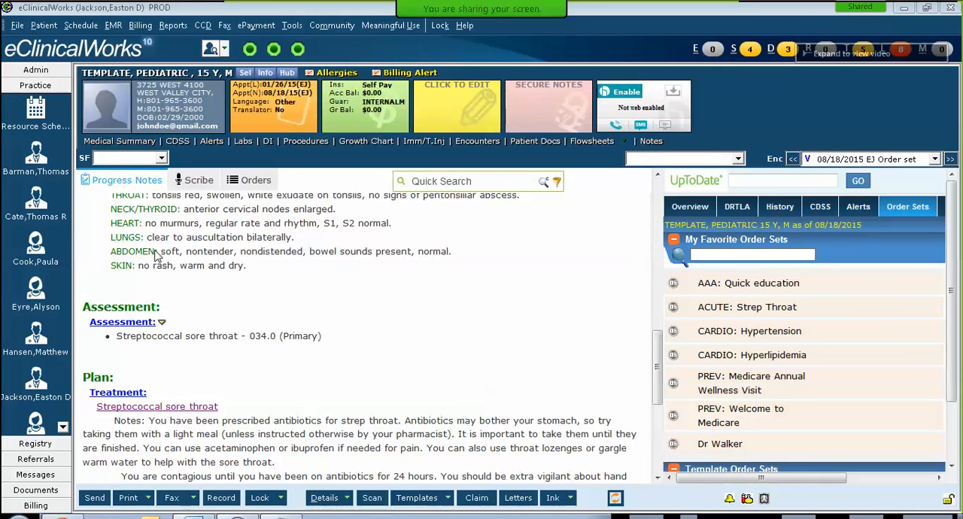
# Step: Search the assessments for rotator cuff strain and add the diagnosis Rotator cuff strain (840.4) to the visit
pyautogui.write('rot')
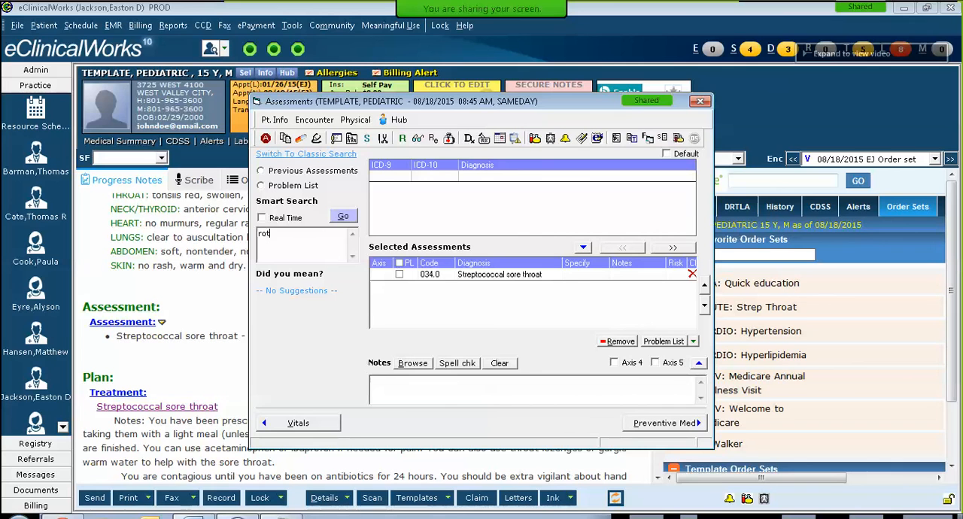
pyautogui.write('ator cuff strin')
pyautogui.press('Return')
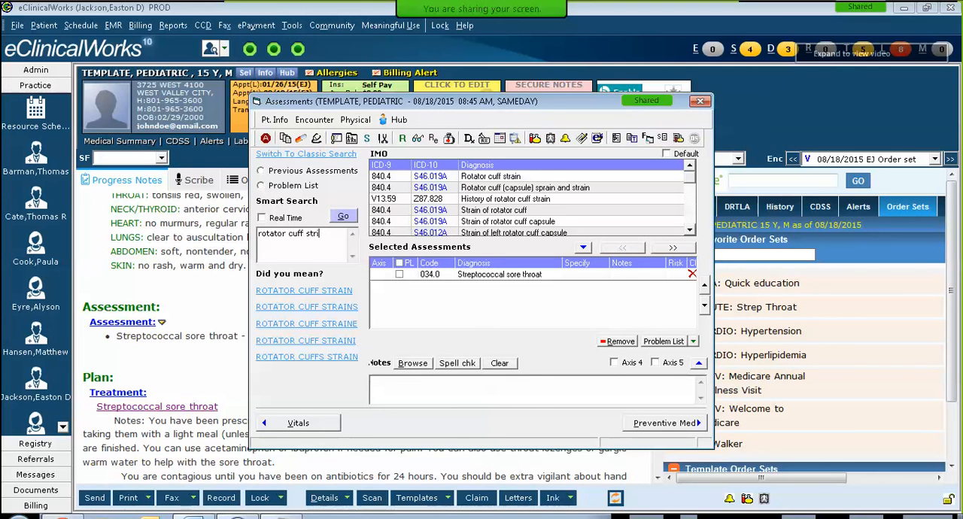
pyautogui.write('in')
pyautogui.press('Return')
pyautogui.doubleClick(496, 178)
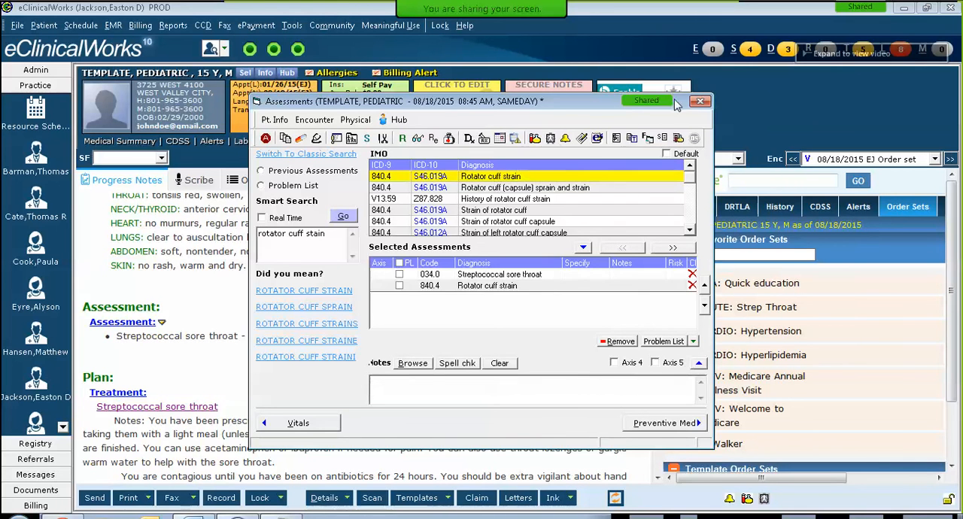
pyautogui.click(699, 101)
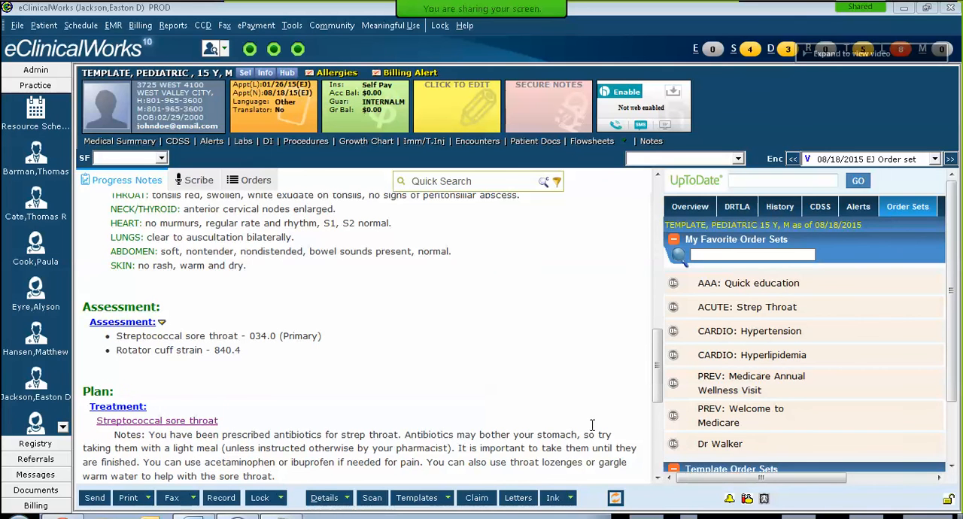
# Step: Look through the linked assessments of the physician-named favorite order set for a rotator cuff diagnosis, and cancel the selection
pyautogui.click(674, 444)
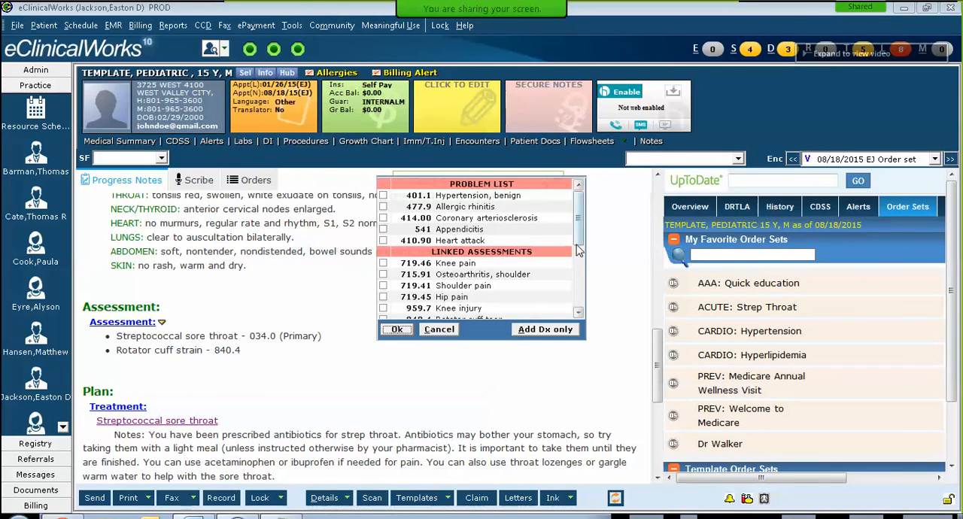
pyautogui.moveTo(576, 246); pyautogui.dragTo(583, 304)
pyautogui.click(577, 314)
pyautogui.click(577, 314)
pyautogui.click(577, 314)
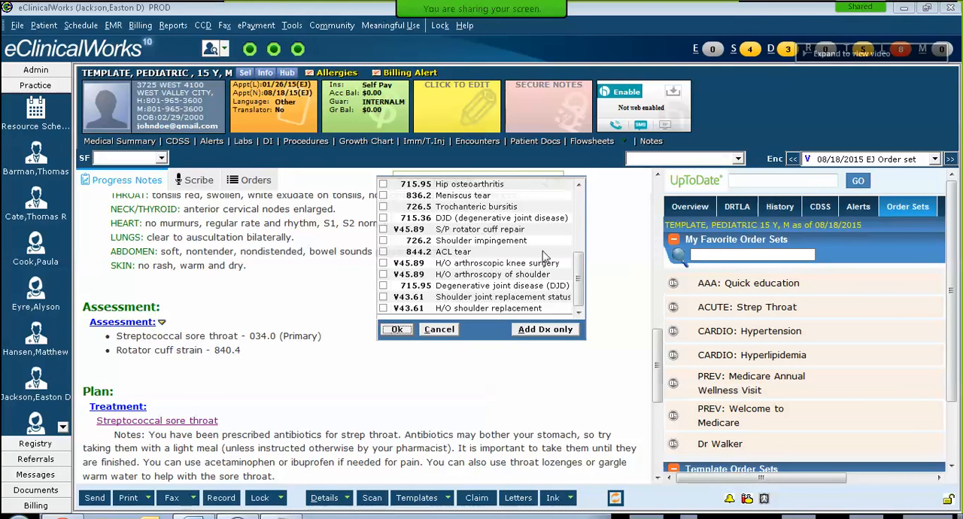
pyautogui.click(581, 222)
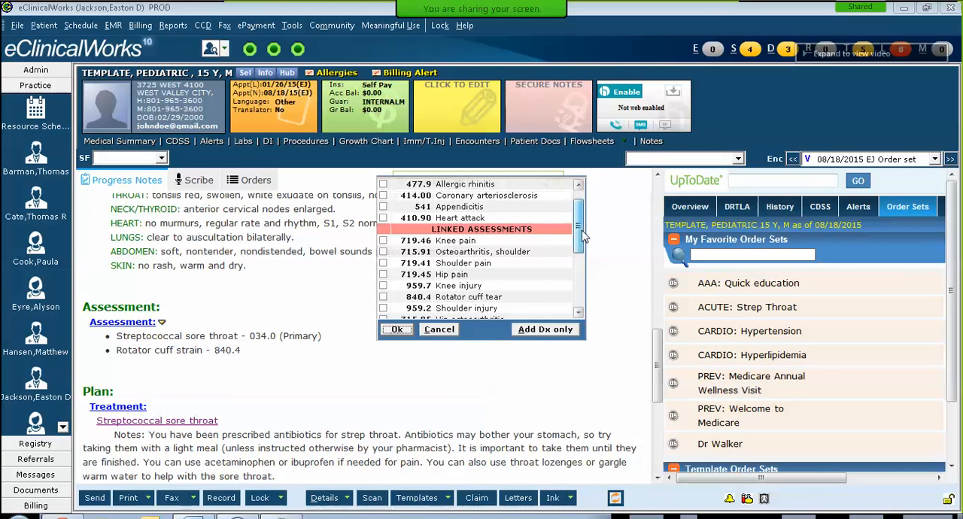
pyautogui.moveTo(584, 237); pyautogui.dragTo(572, 214)
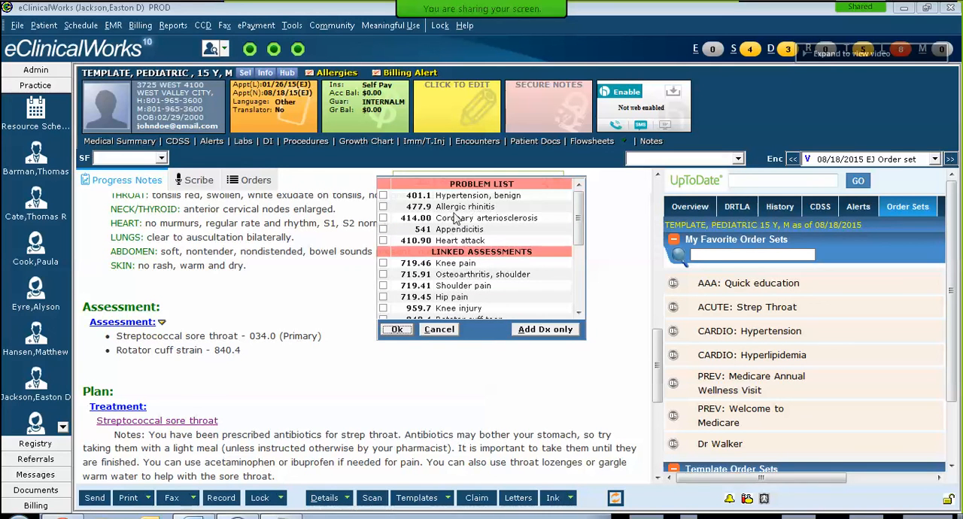
pyautogui.click(440, 329)
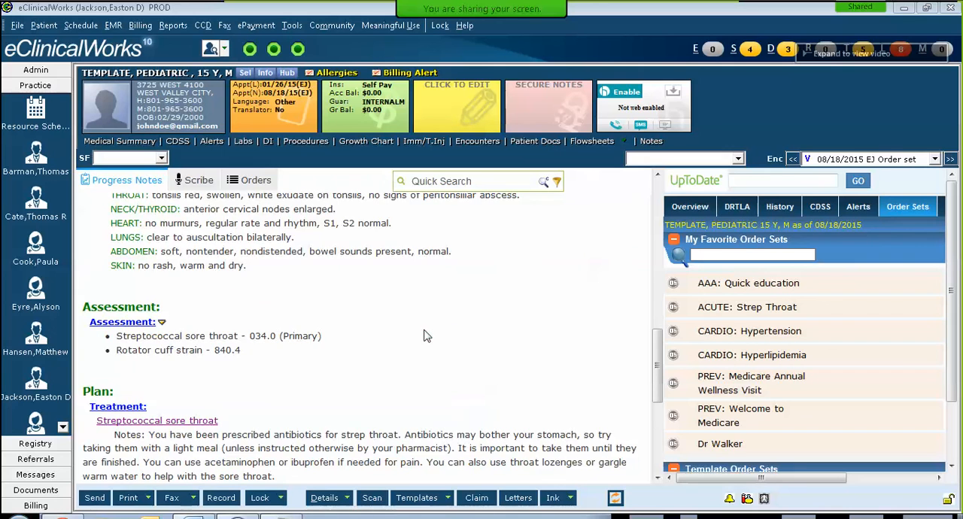
# Step: Mark the visit's Rotator cuff strain (840.4) assessment for the problem list and close the assessments
pyautogui.click(127, 324)
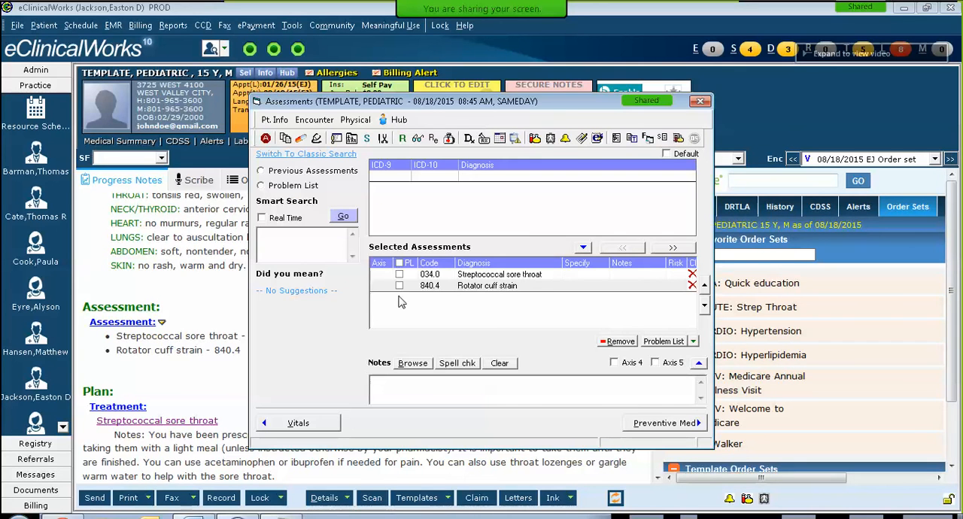
pyautogui.click(398, 287)
pyautogui.click(699, 101)
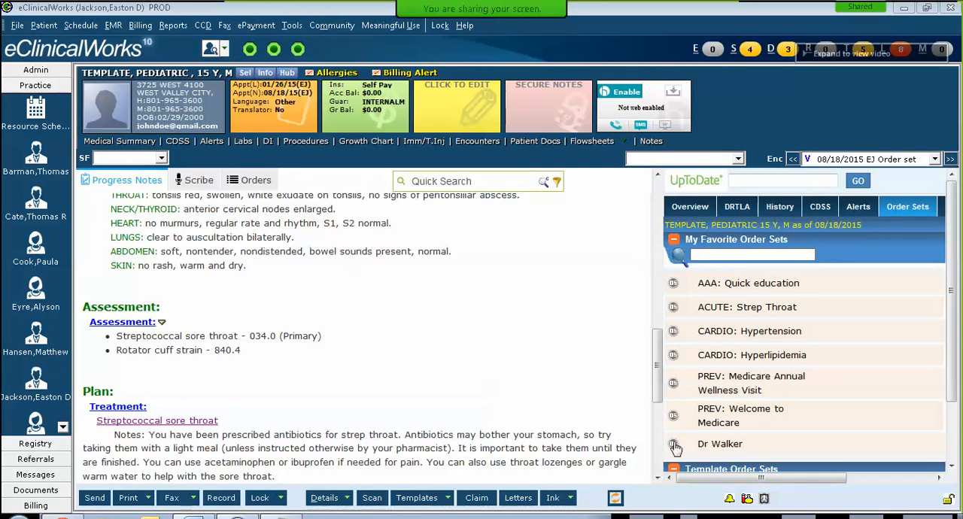
# Step: Open the physician-named favorite order set with Rotator cuff strain (840.4) from the problem list as its diagnosis
pyautogui.click(674, 447)
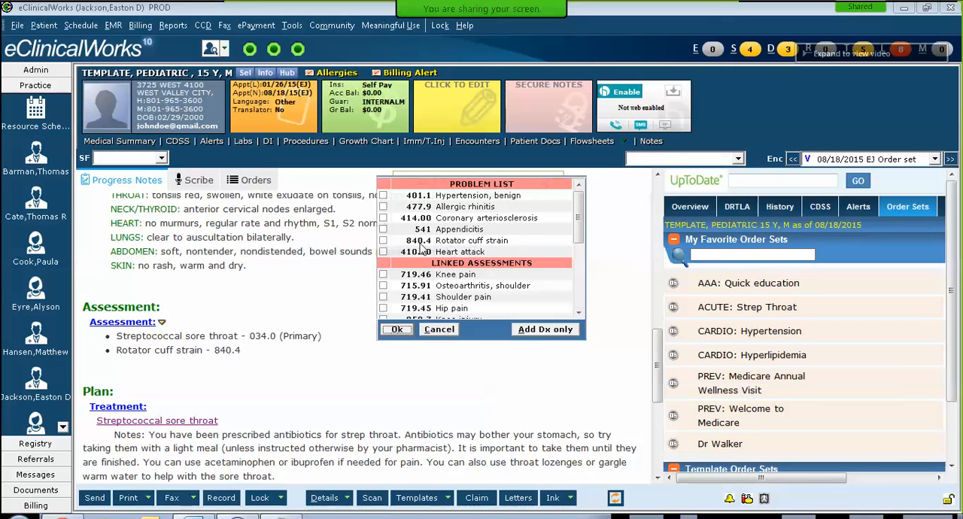
pyautogui.click(383, 241)
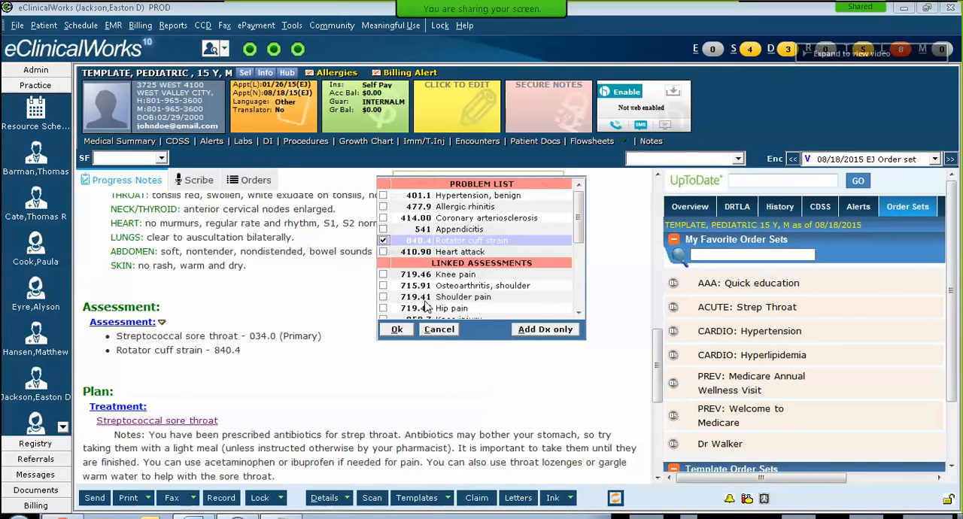
pyautogui.click(397, 332)
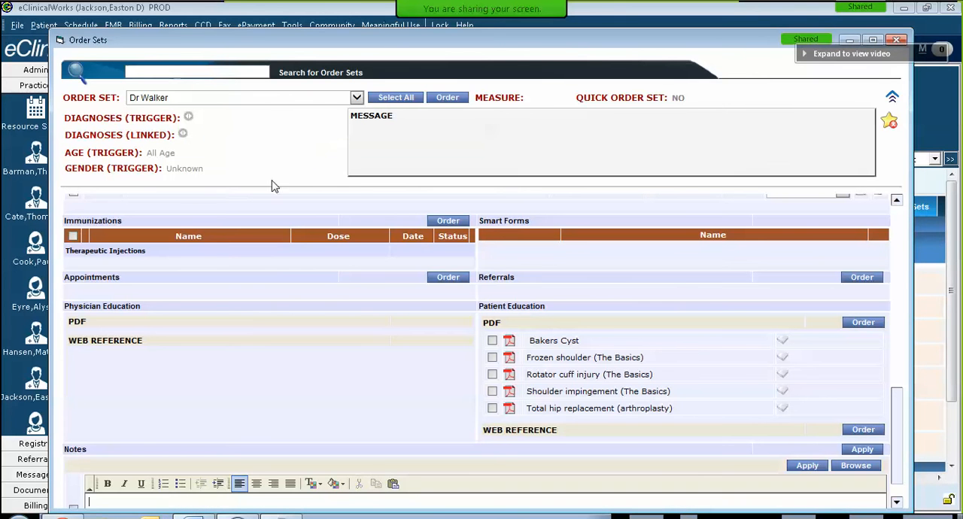
# Step: Order Percocet 7.5-325 MG from the medications of the physician-named order set
pyautogui.scroll(1, 466, 328)
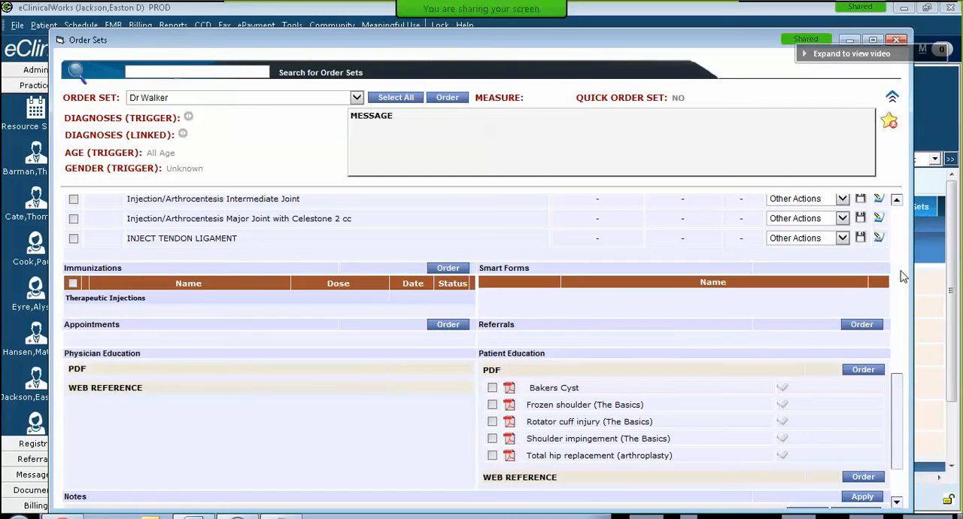
pyautogui.scroll(5, 902, 277)
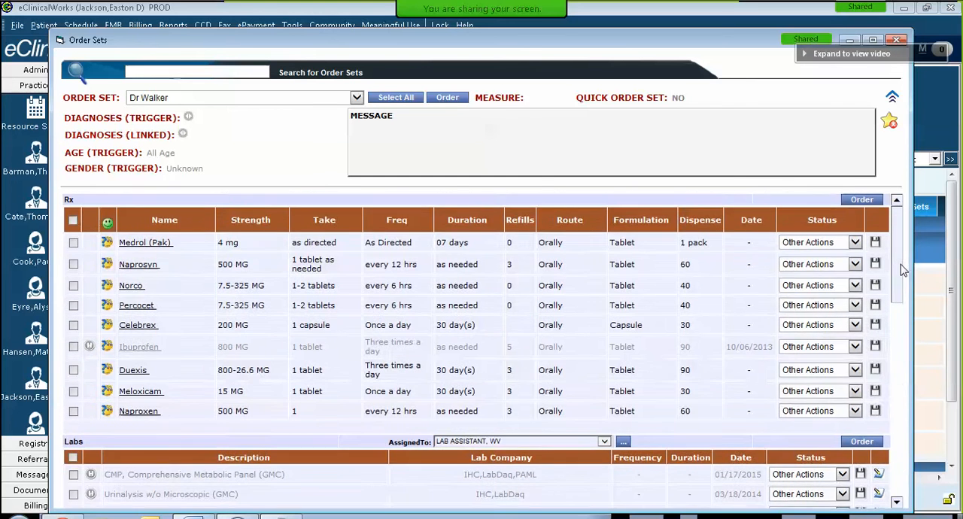
pyautogui.click(73, 305)
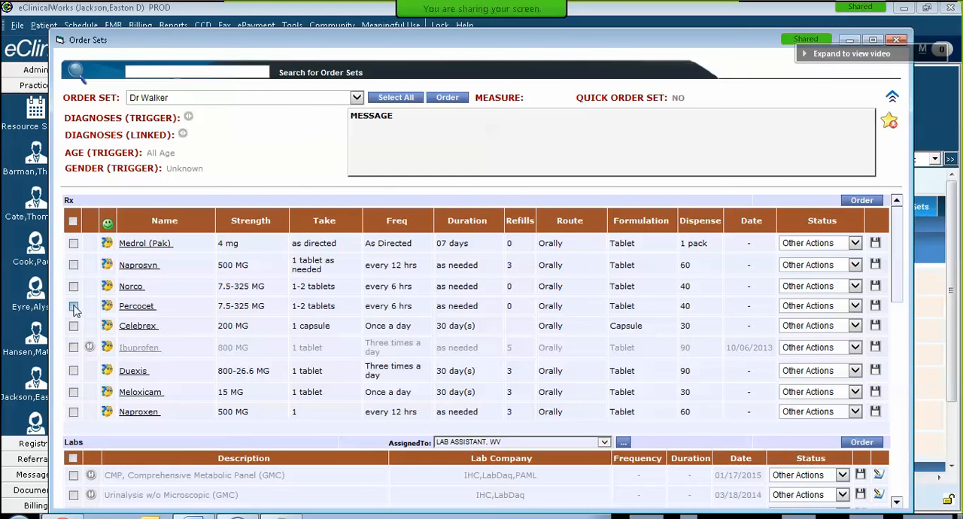
pyautogui.click(442, 103)
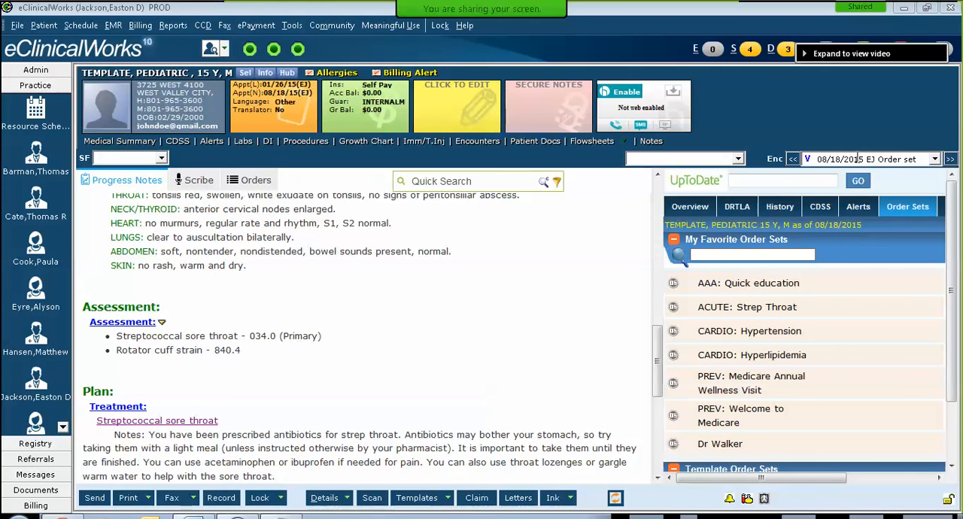
# Step: Review the progress note from the assessment through the rotator cuff strain treatment to the billing information
pyautogui.moveTo(657, 361); pyautogui.dragTo(657, 382)
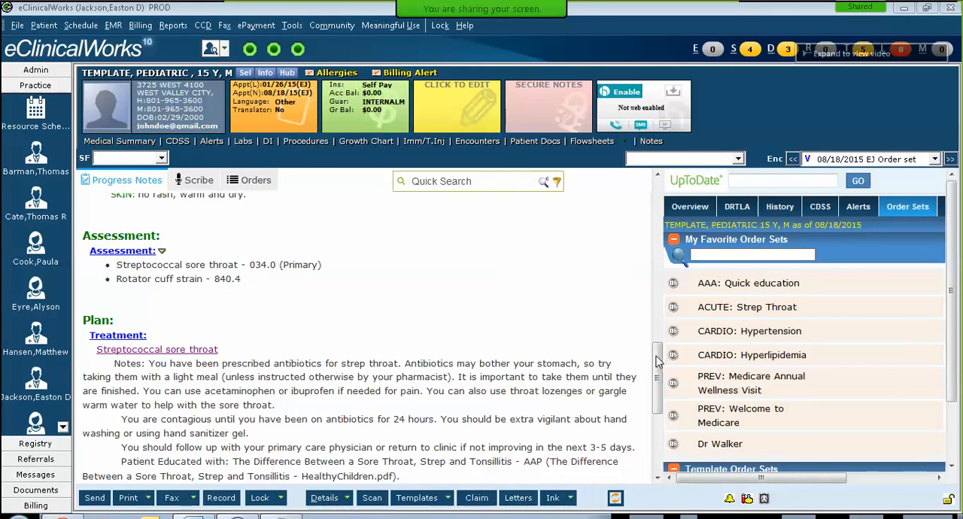
pyautogui.moveTo(657, 361); pyautogui.dragTo(657, 405)
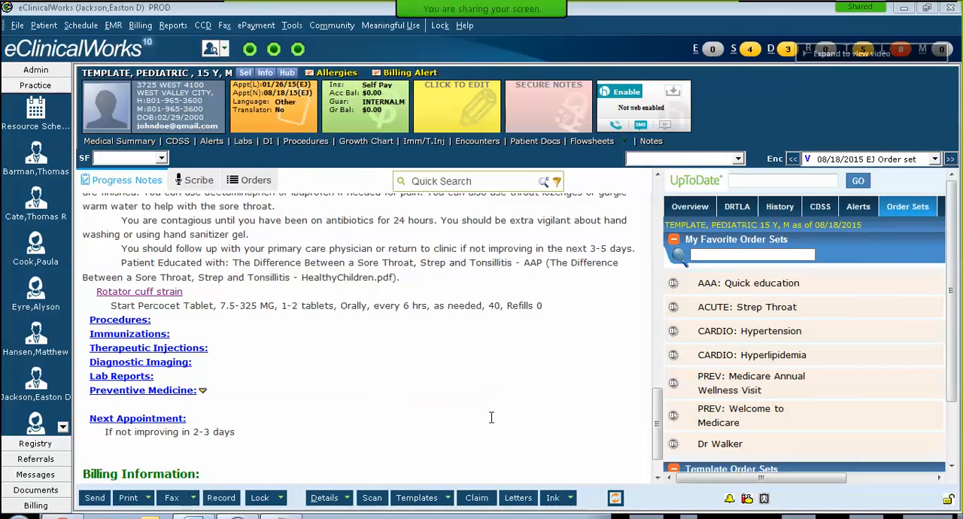
pyautogui.scroll(-1, 491, 417)
pyautogui.scroll(1, 491, 417)
pyautogui.scroll(-1, 491, 401)
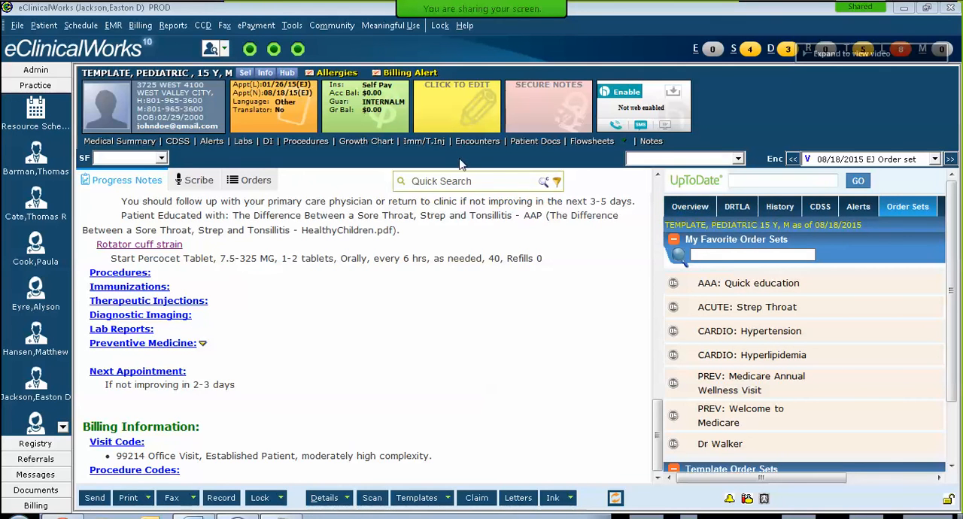
# Step: Open the favorite order set PREV: Welcome to Medicare with the linked assessment Routine medical exam (V70.0)
pyautogui.click(672, 416)
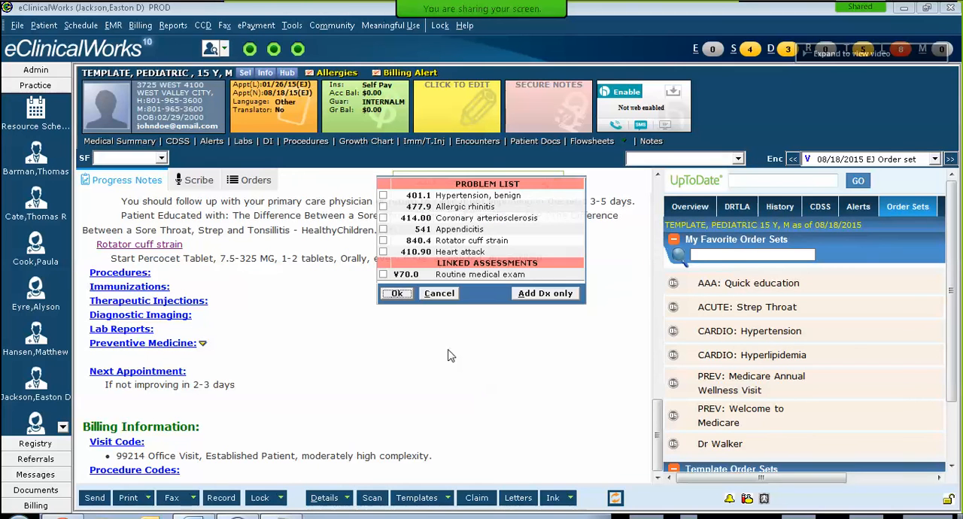
pyautogui.click(383, 274)
pyautogui.click(396, 295)
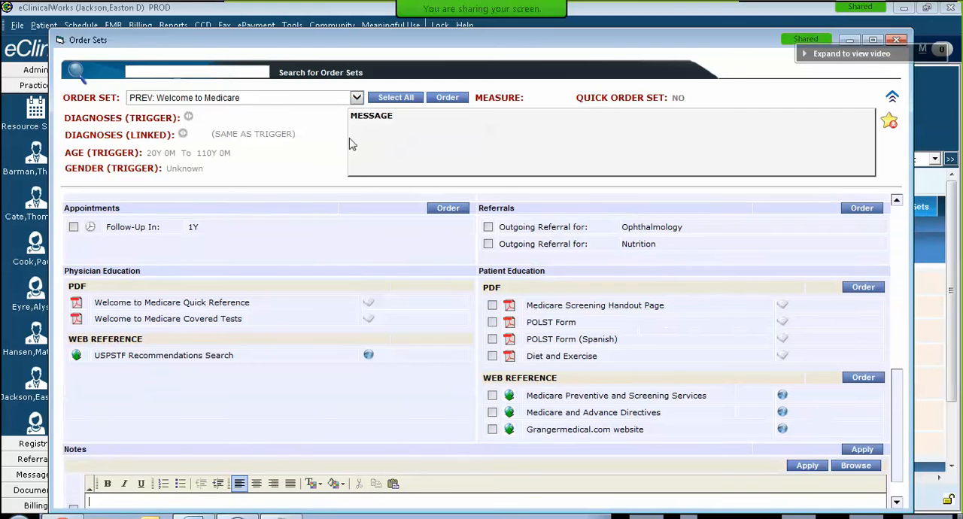
# Step: Browse the list of practice order sets from the ACUTE sets to the specialty sets, and close it without choosing another
pyautogui.click(357, 99)
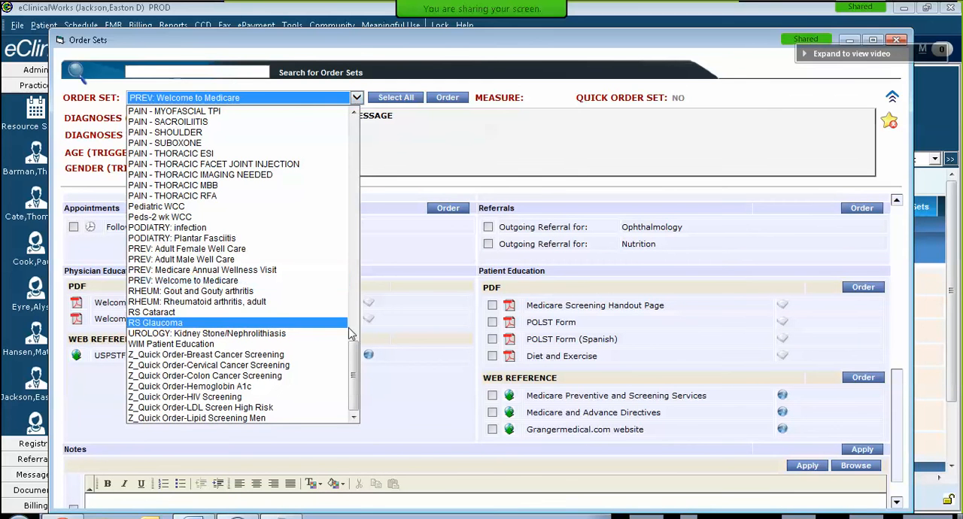
pyautogui.moveTo(353, 369); pyautogui.dragTo(347, 135)
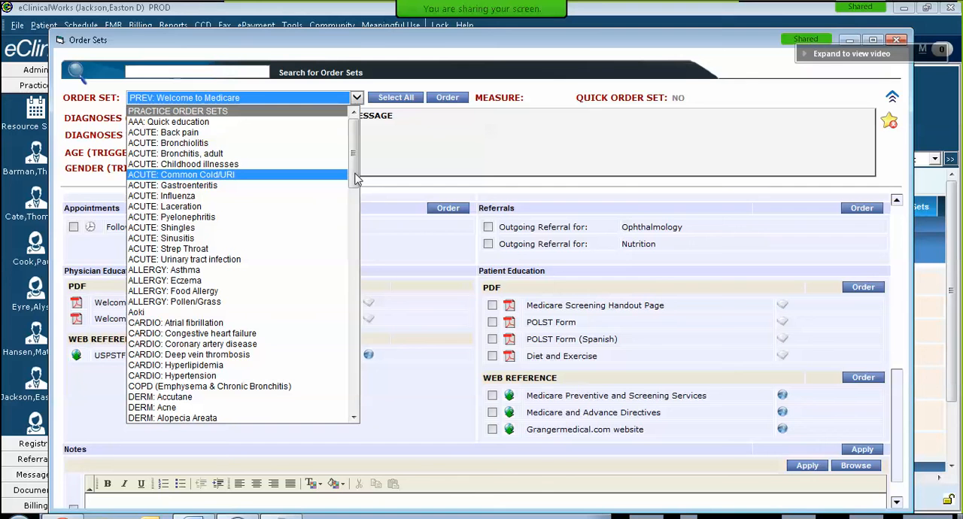
pyautogui.moveTo(354, 168); pyautogui.dragTo(355, 166)
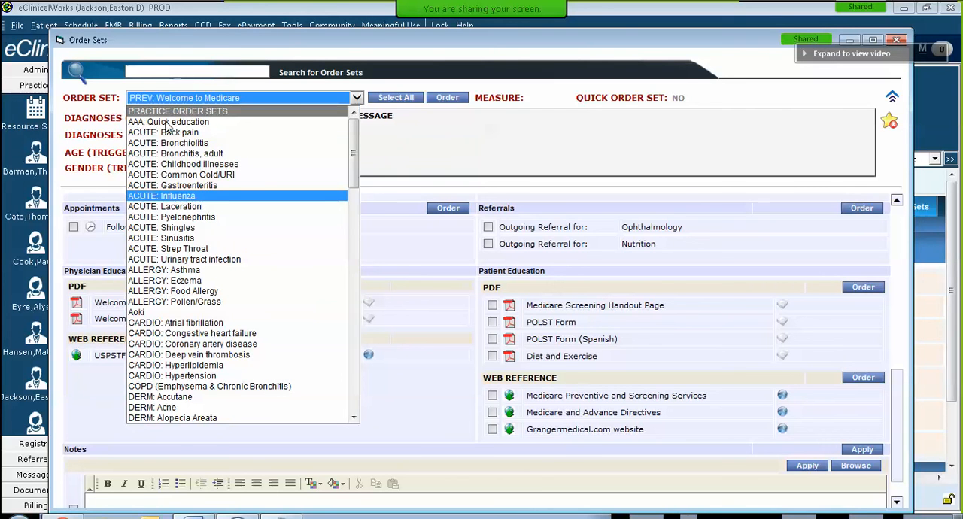
pyautogui.moveTo(353, 174); pyautogui.dragTo(353, 242)
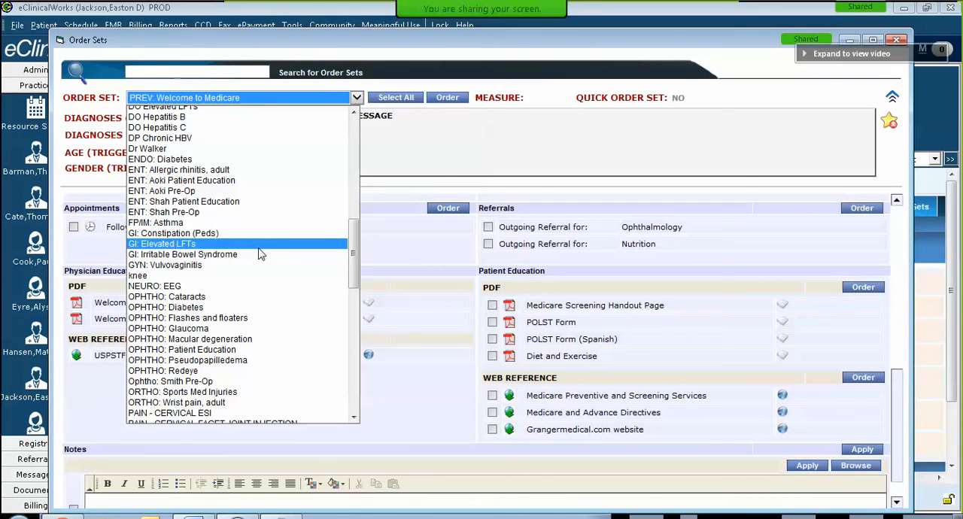
pyautogui.scroll(3, 258, 254)
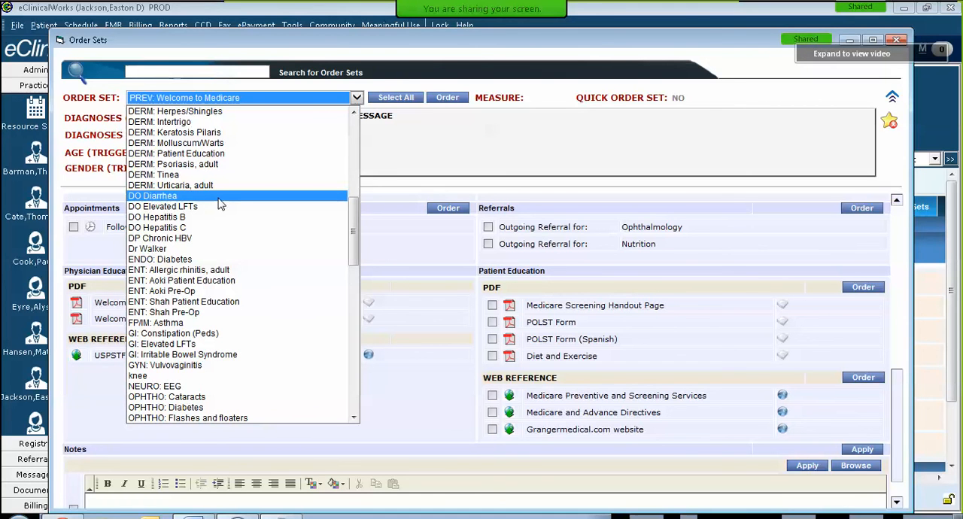
pyautogui.click(488, 154)
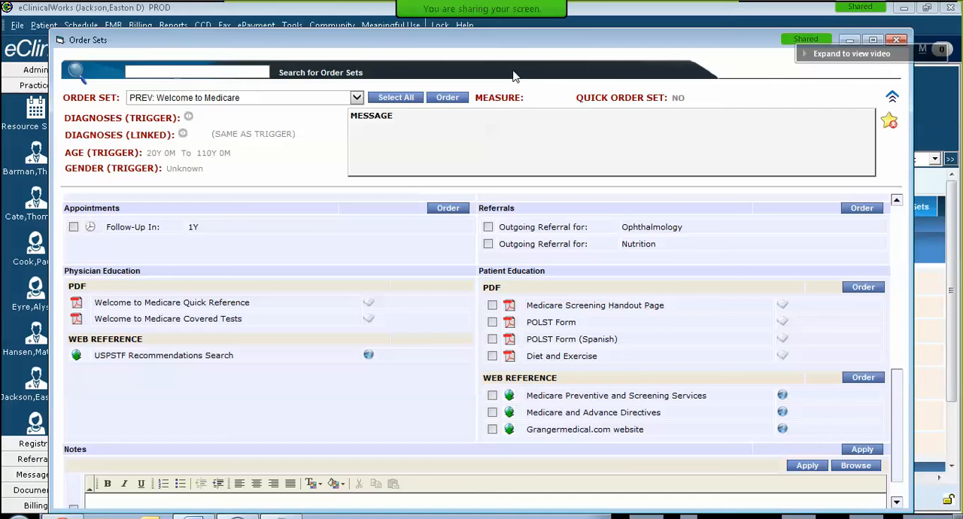
# Step: Load the first physician-named ENT Pre-Op order set and look through its patient education PDFs, including A Patients Guide to Endoscopic Surgery
pyautogui.click(357, 101)
pyautogui.scroll(20, 357, 139)
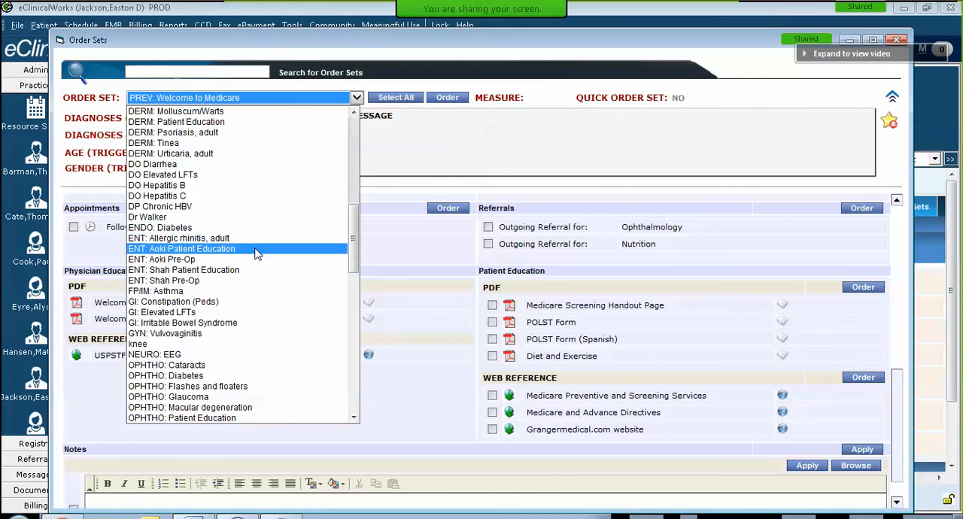
pyautogui.click(224, 262)
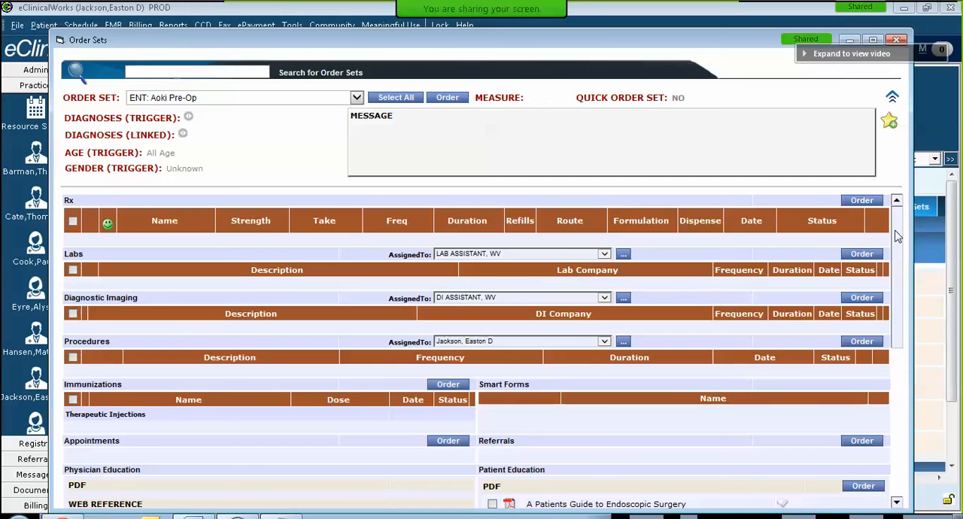
pyautogui.moveTo(897, 236); pyautogui.dragTo(896, 279)
pyautogui.scroll(-1, 896, 350)
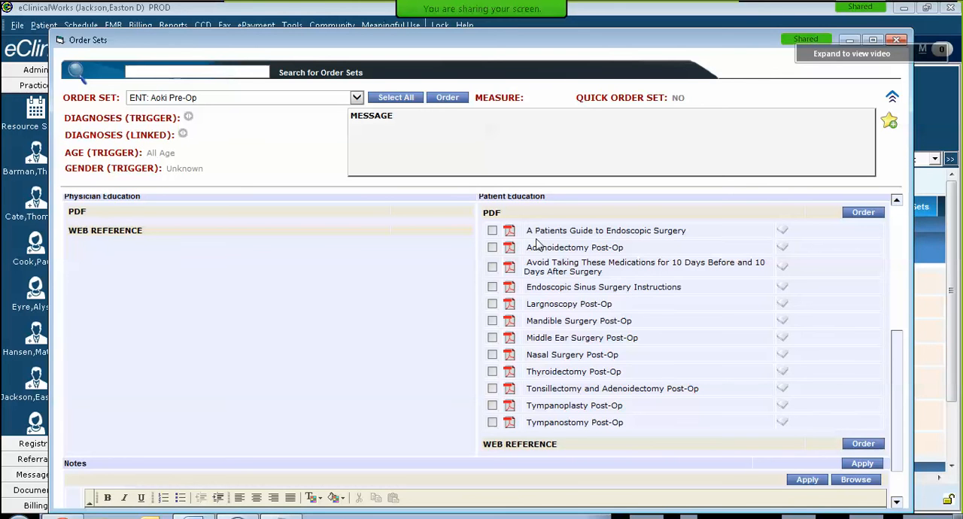
pyautogui.click(492, 231)
pyautogui.click(494, 233)
pyautogui.click(359, 104)
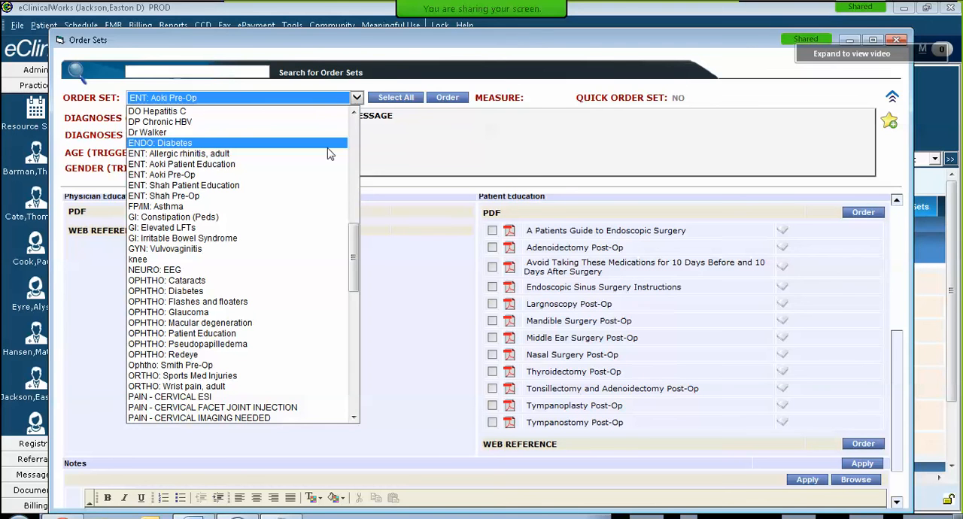
pyautogui.click(457, 151)
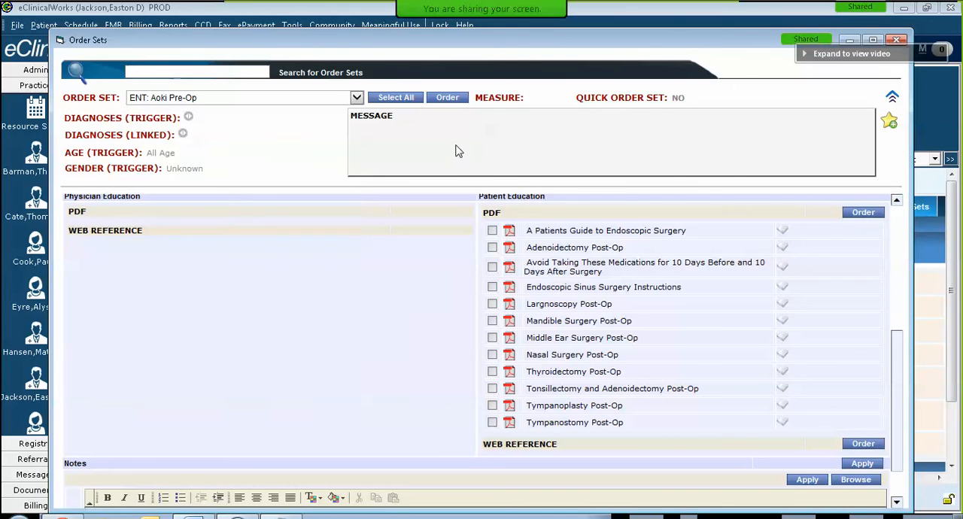